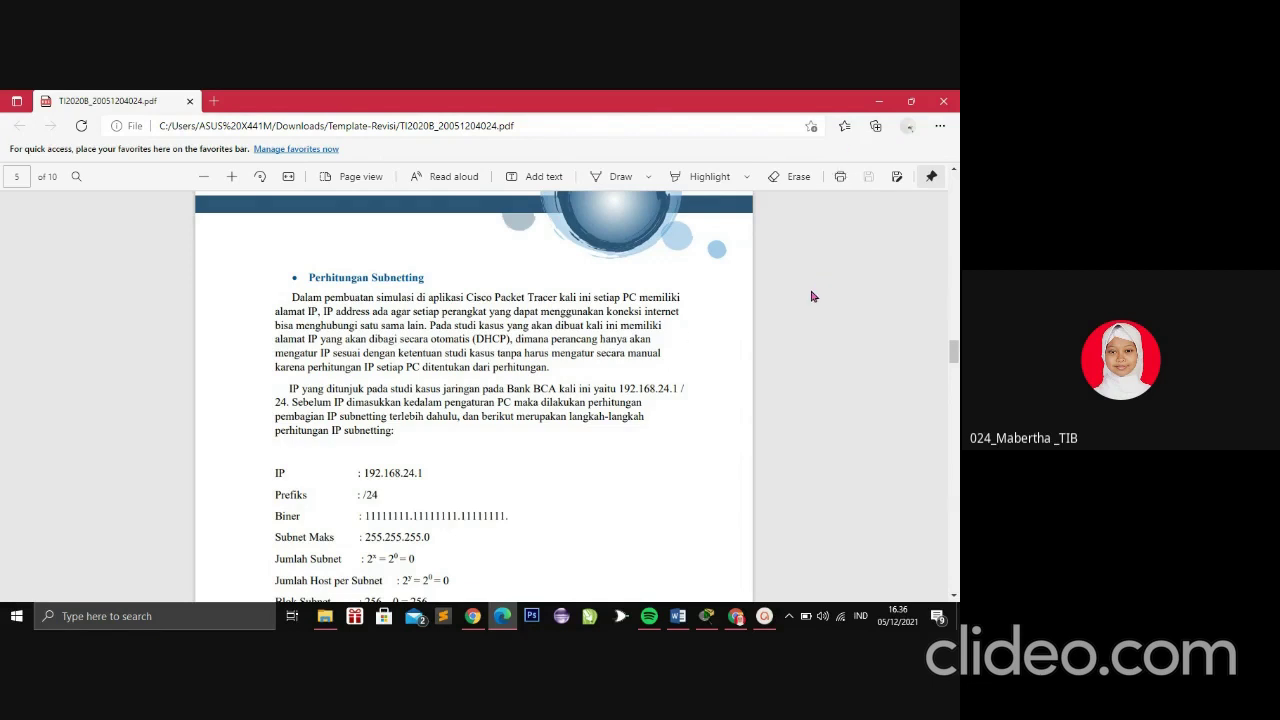
Read the report's subnetting calculation, the network topology figure and the Surabaya router configuration instructions
{"action": "scroll", "coordinate": [812, 296], "scroll_direction": "up", "scroll_amount": 1}
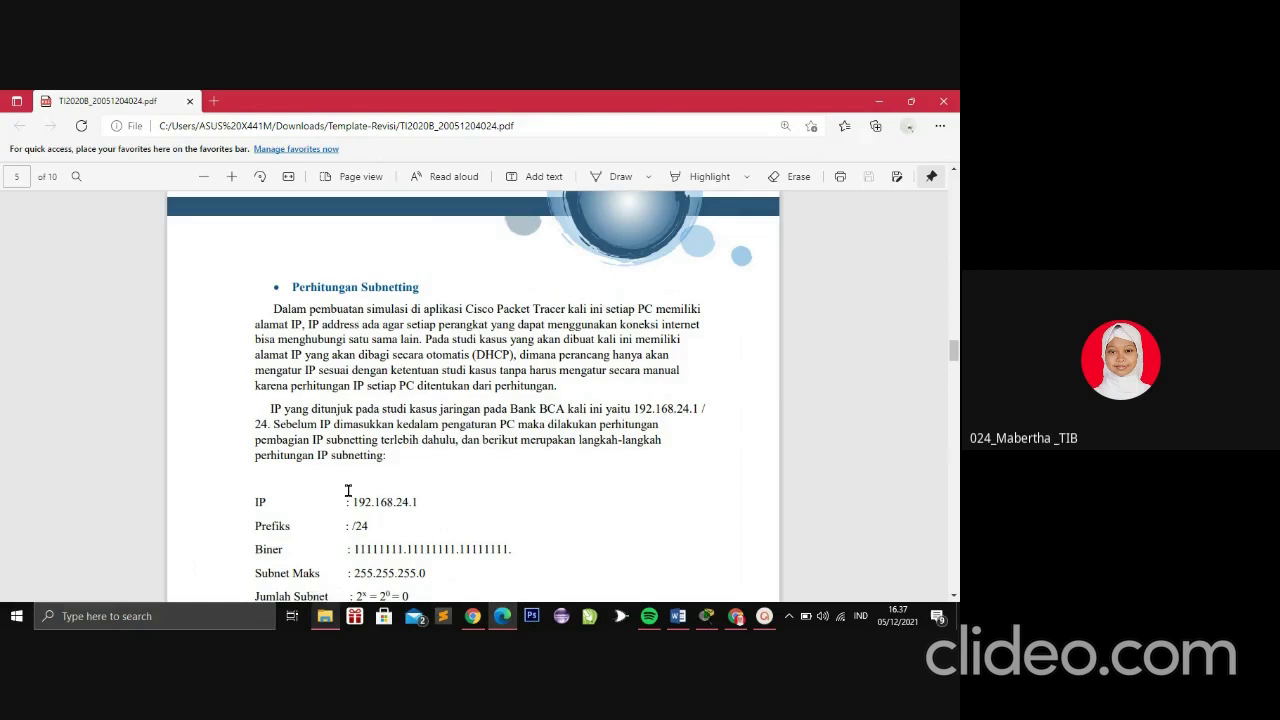
{"action": "scroll", "coordinate": [348, 490], "scroll_direction": "down", "scroll_amount": 3}
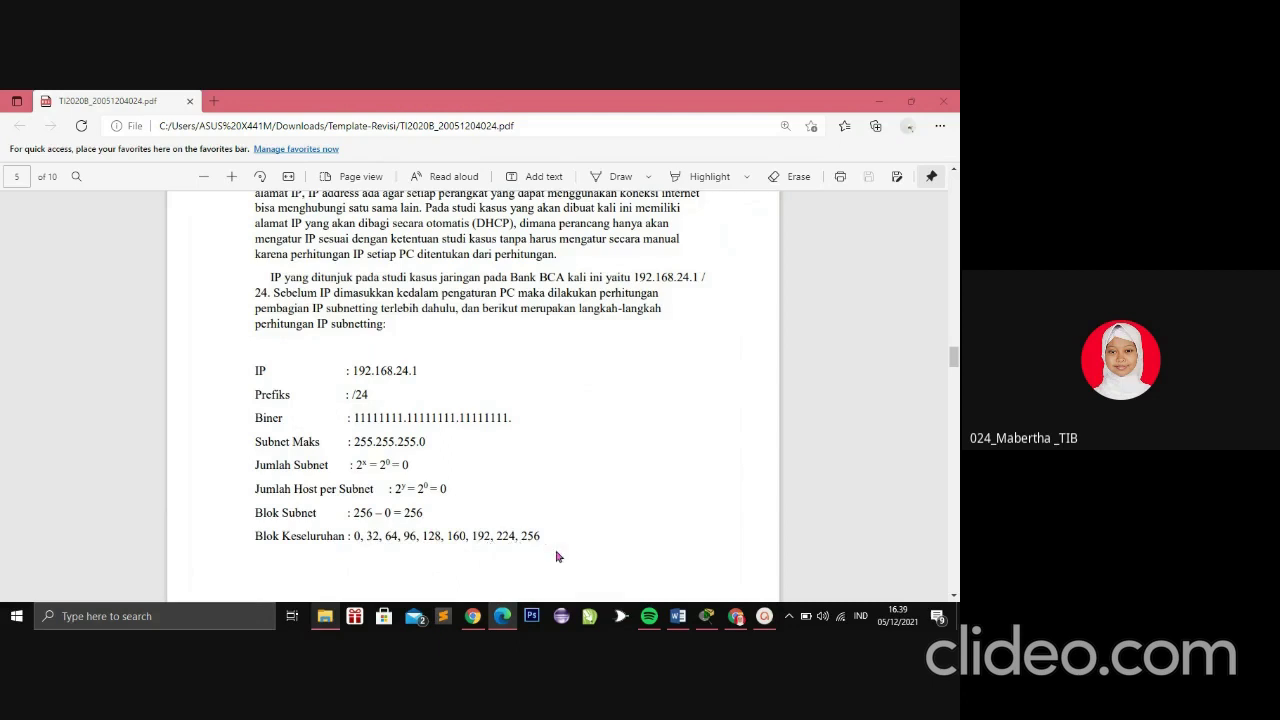
{"action": "scroll", "coordinate": [580, 525], "scroll_direction": "down", "scroll_amount": 5}
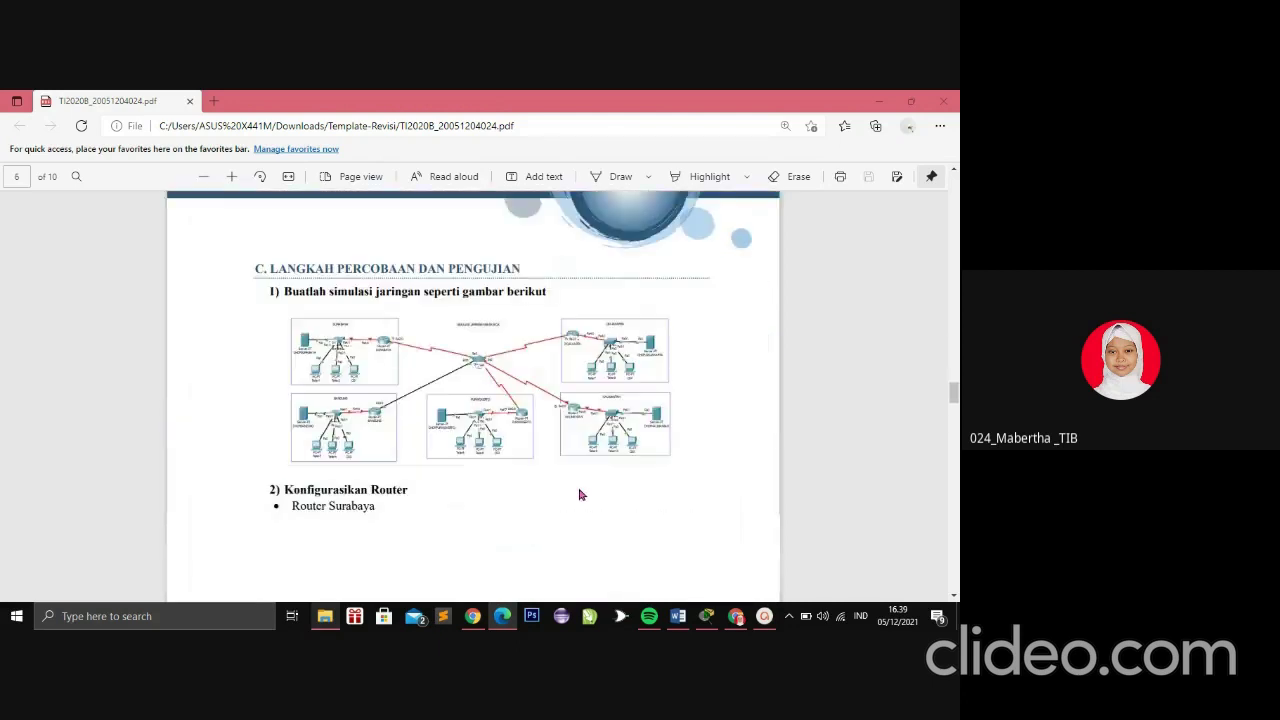
{"action": "scroll", "coordinate": [580, 494], "scroll_direction": "down", "scroll_amount": 1}
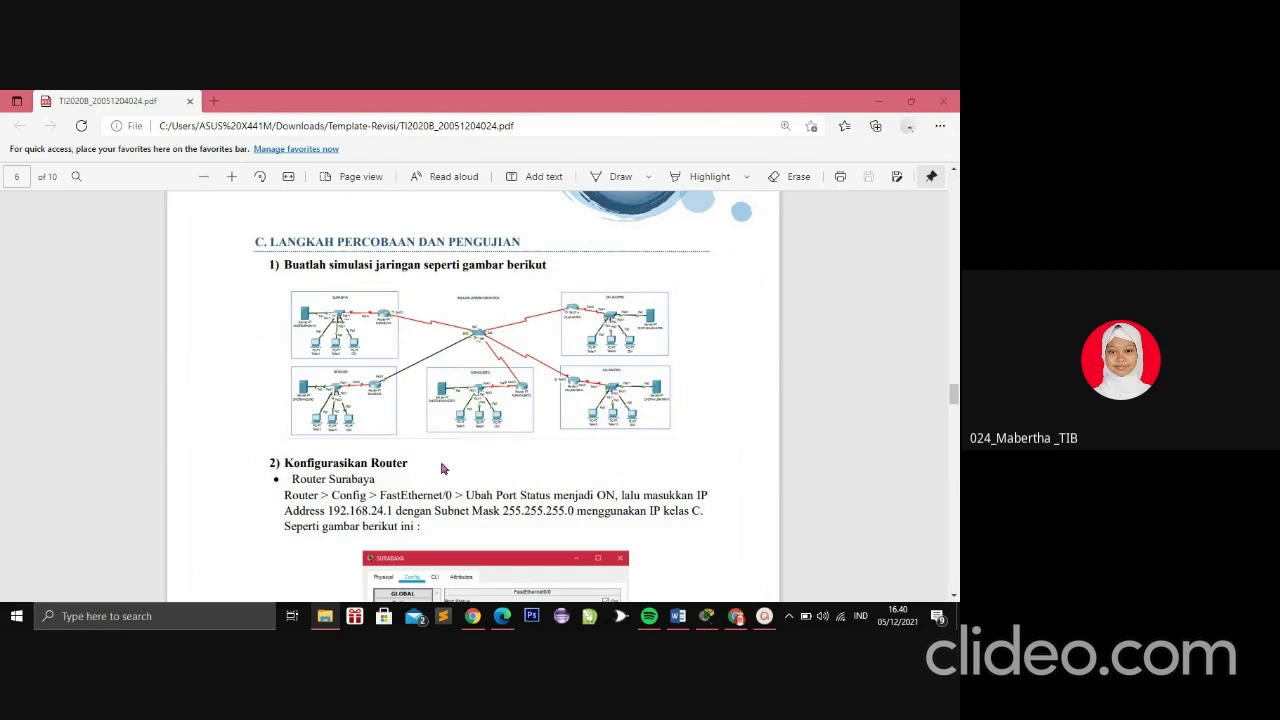
{"action": "scroll", "coordinate": [443, 471], "scroll_direction": "down", "scroll_amount": 3}
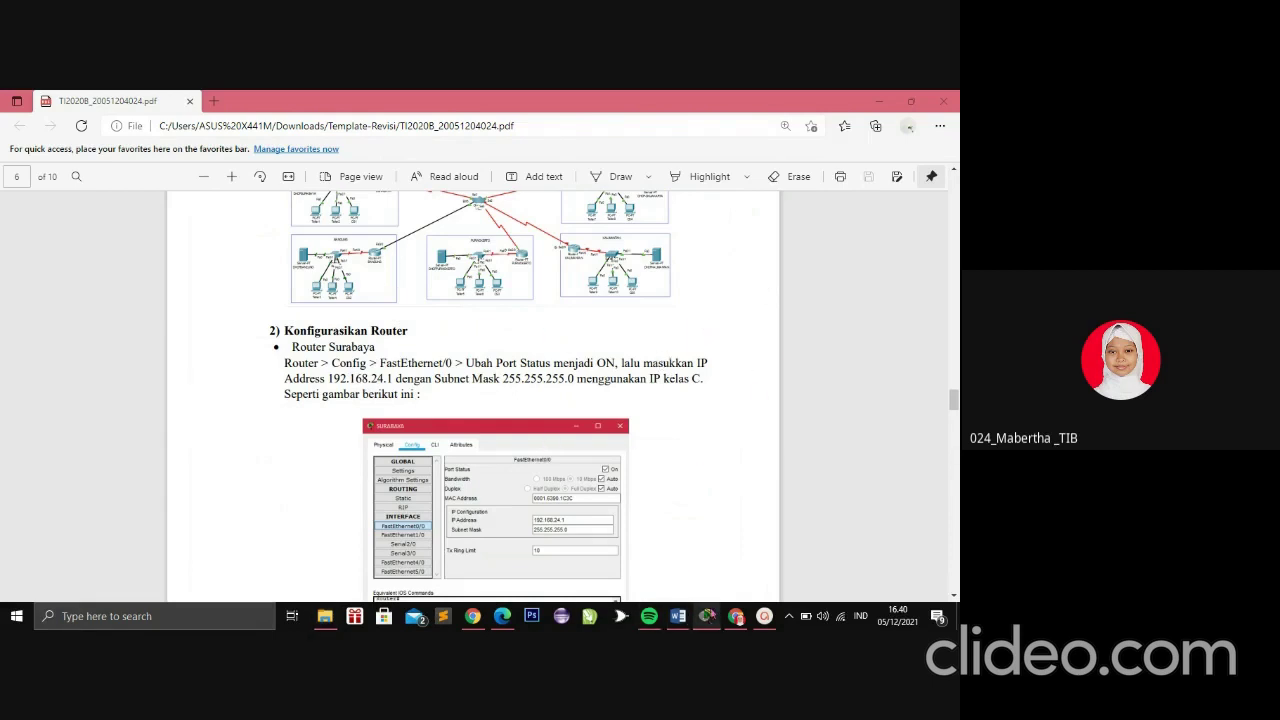
Switch to Cisco Packet Tracer and inspect the Surabaya router's FastEthernet0/0 port status, IP address and subnet mask
{"action": "left_click", "coordinate": [706, 616]}
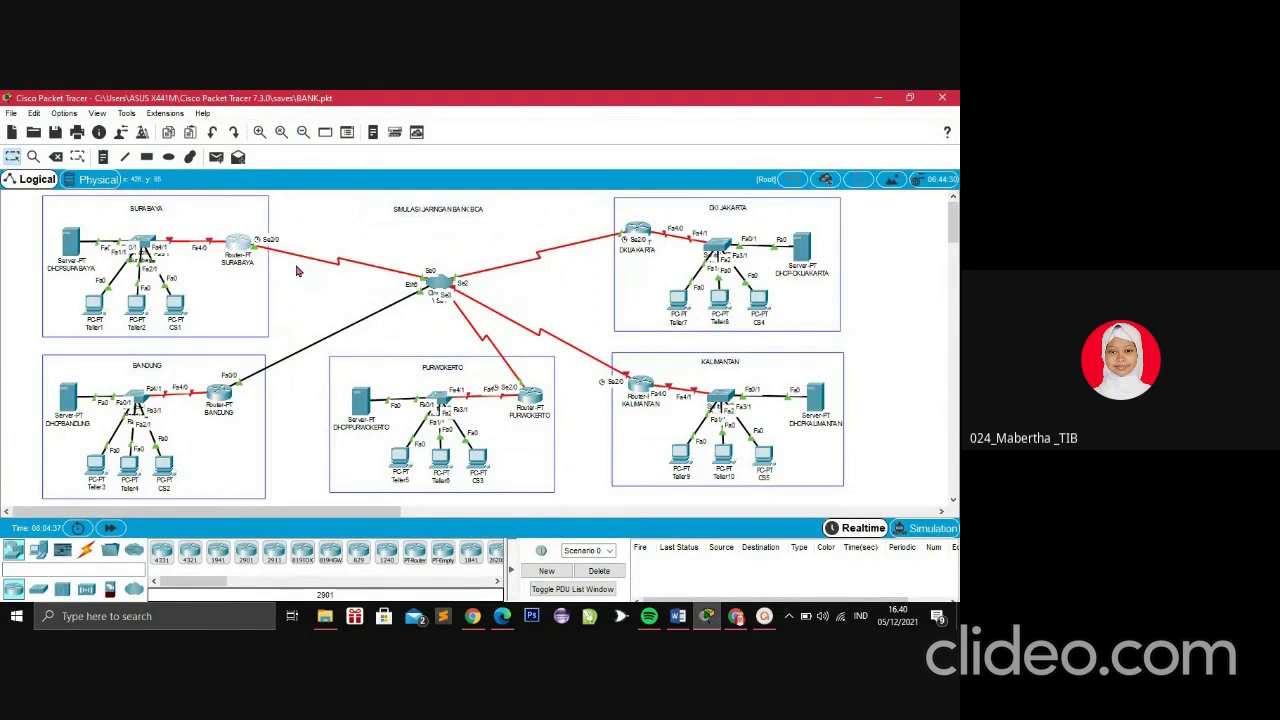
{"action": "left_click", "coordinate": [258, 254]}
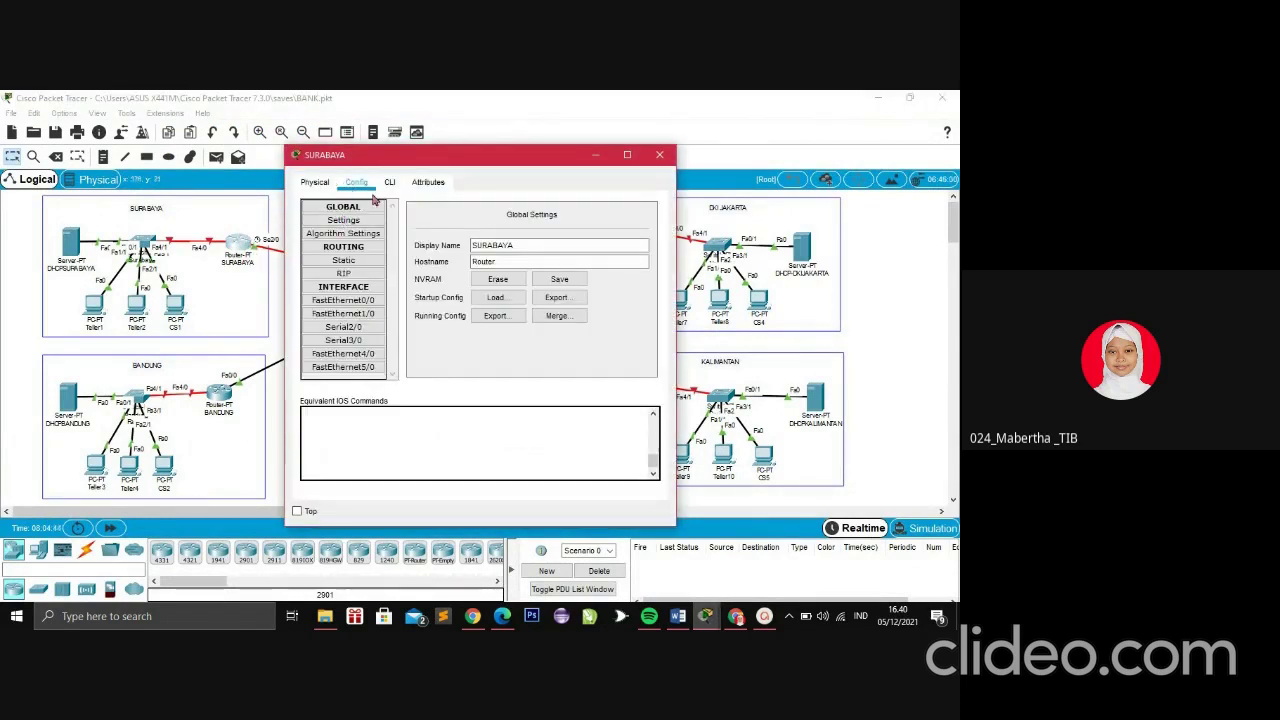
{"action": "left_click", "coordinate": [362, 305]}
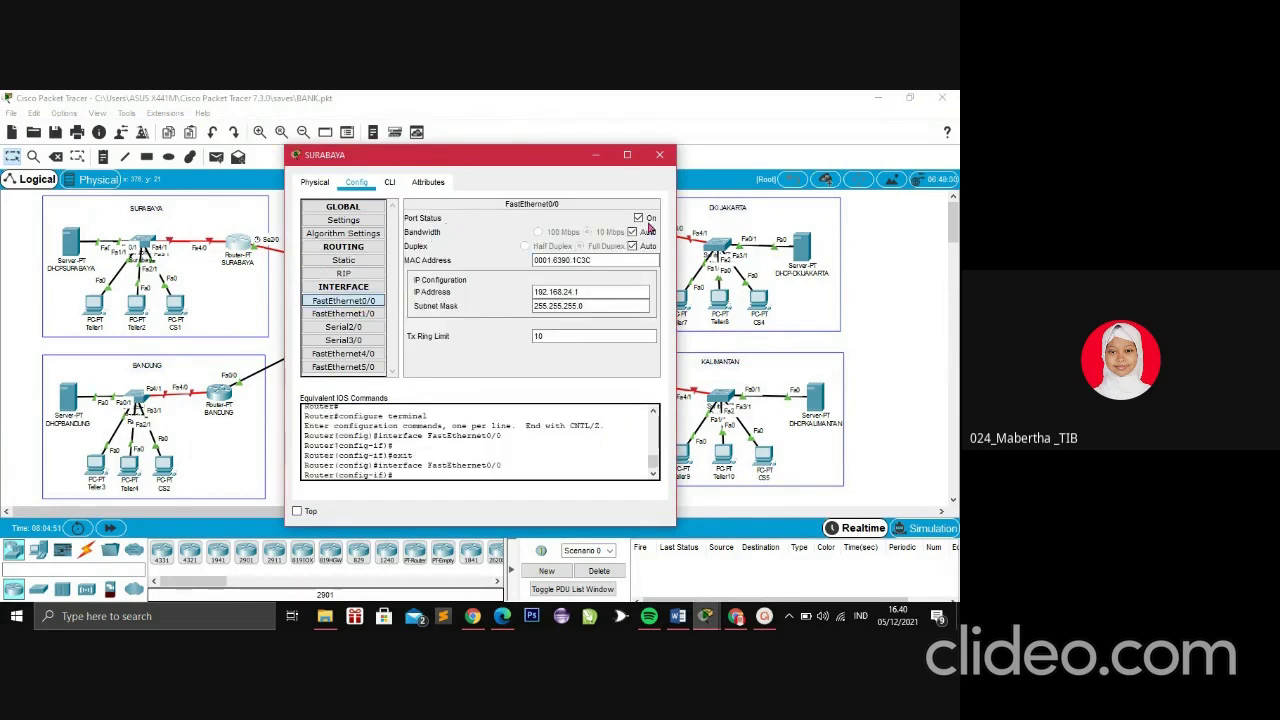
{"action": "left_click", "coordinate": [581, 305]}
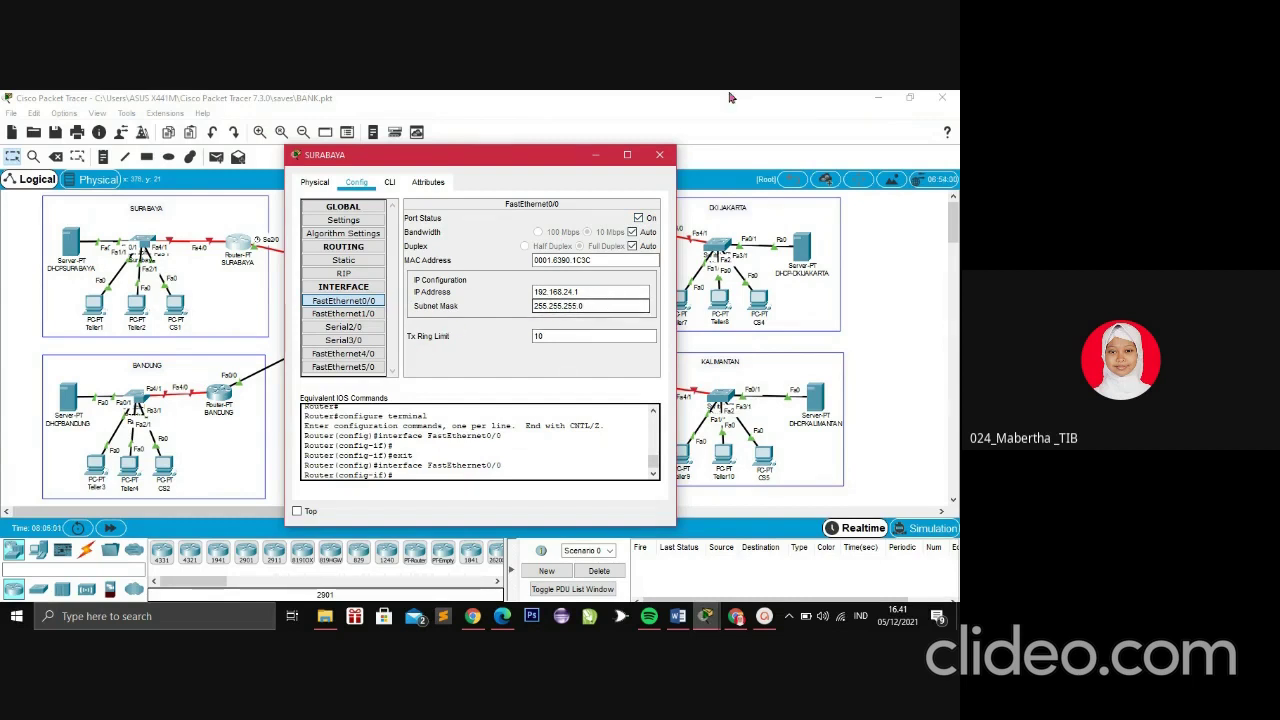
{"action": "left_click", "coordinate": [673, 155]}
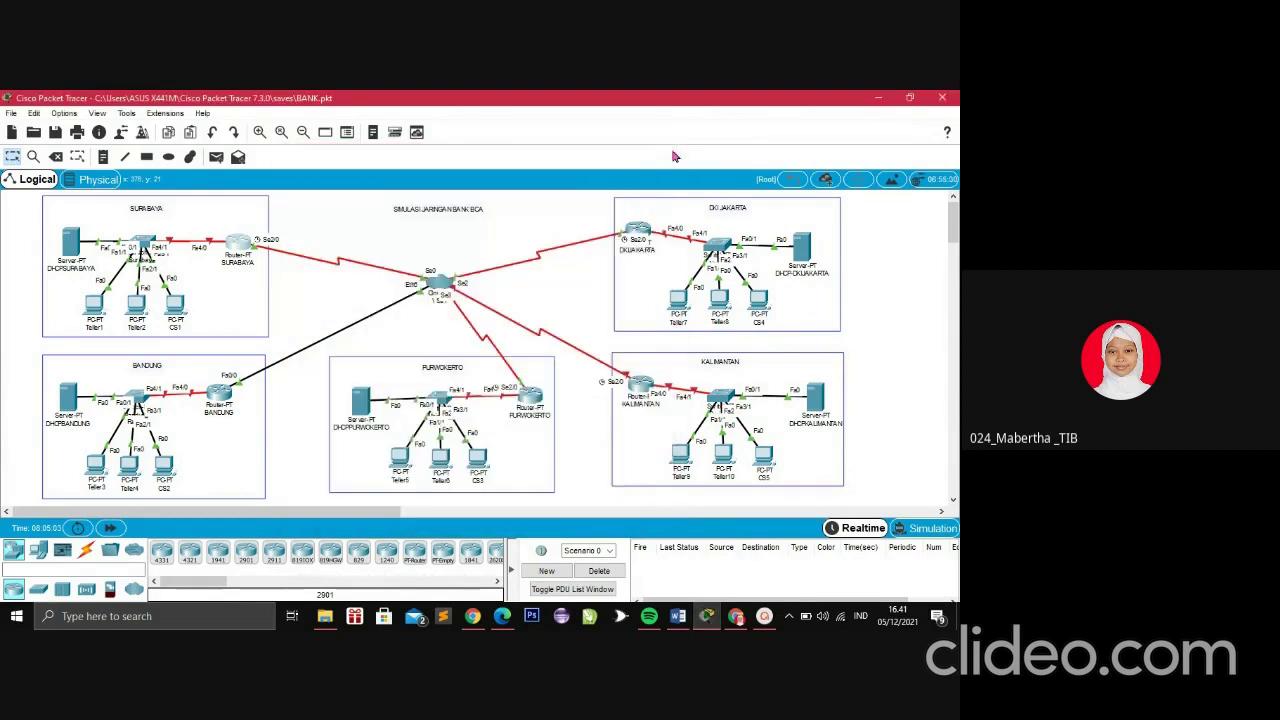
Check the other routers' addresses in the PDF report and inspect the Bandung router's FastEthernet0/0 settings in Cisco Packet Tracer
{"action": "left_click", "coordinate": [502, 617]}
{"action": "scroll", "coordinate": [575, 355], "scroll_direction": "down", "scroll_amount": 3}
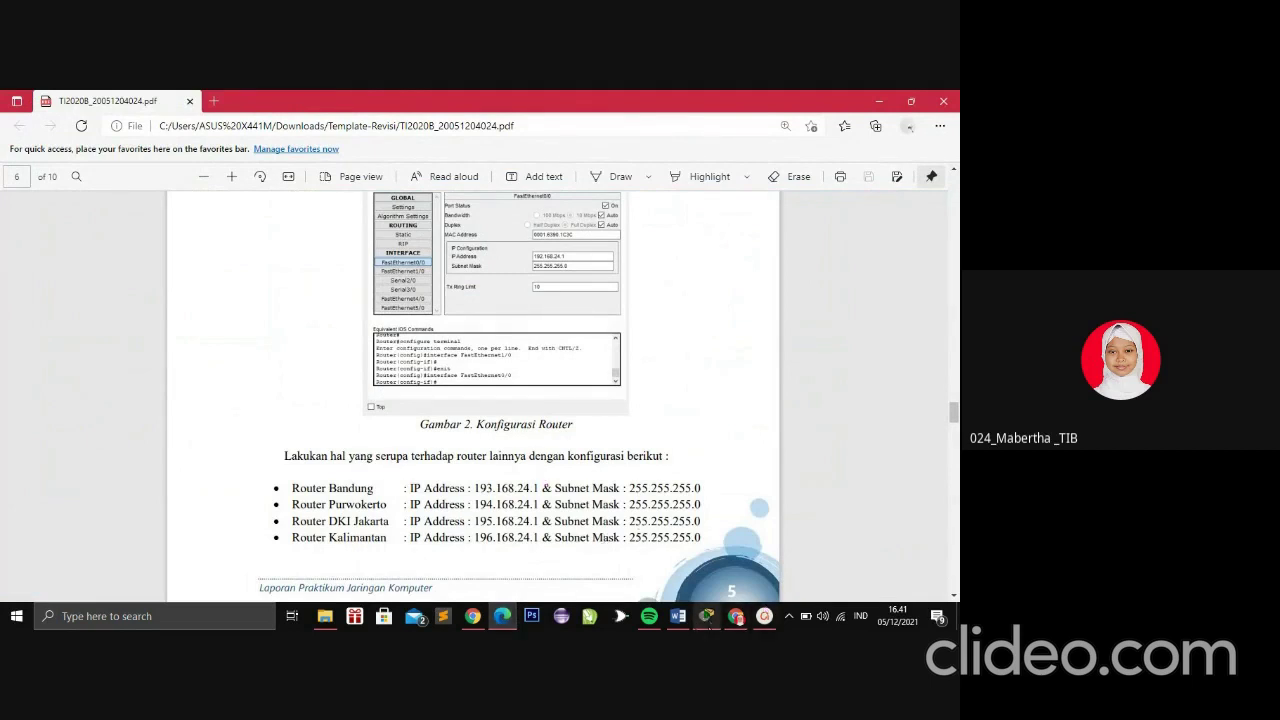
{"action": "left_click", "coordinate": [706, 616]}
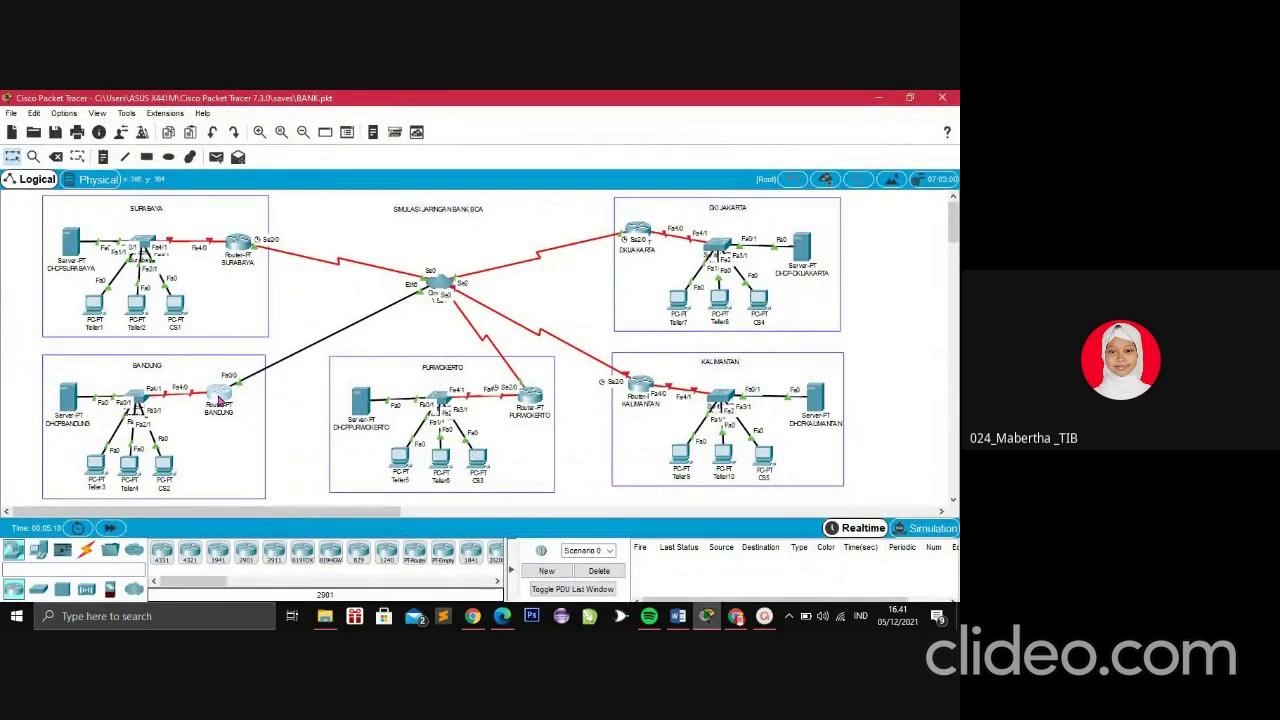
{"action": "left_click", "coordinate": [219, 401]}
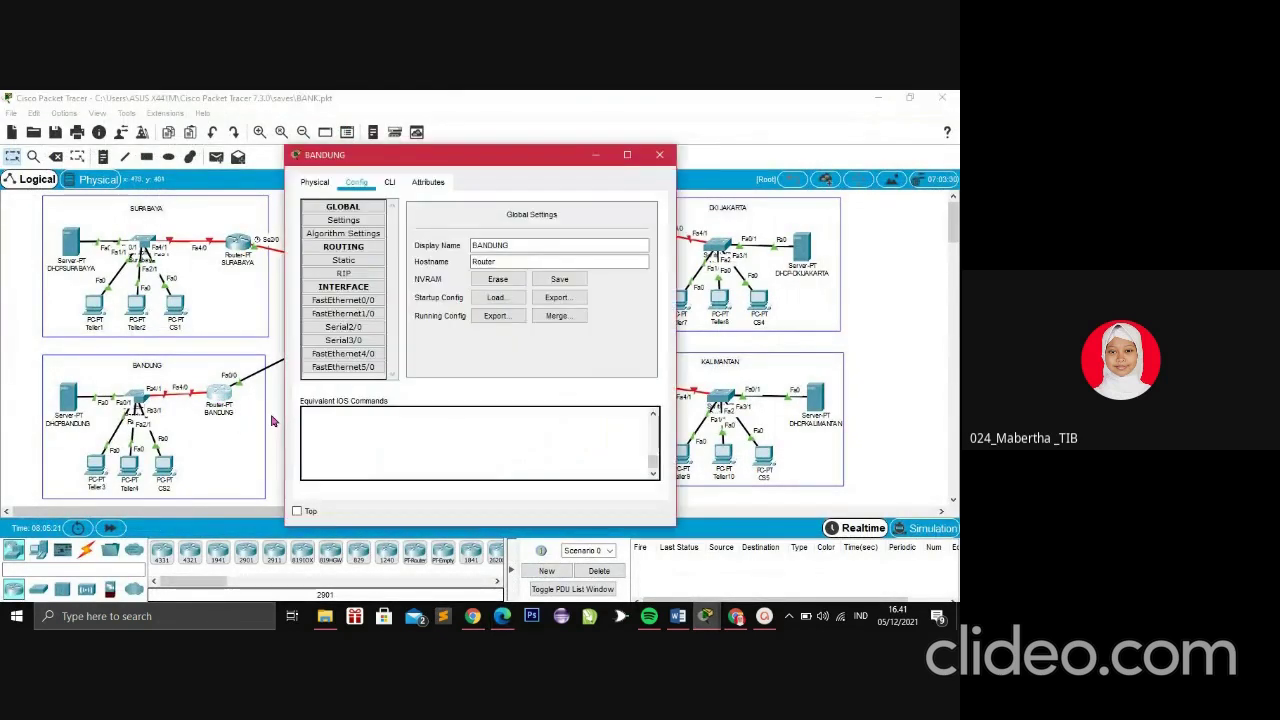
{"action": "left_click", "coordinate": [366, 303]}
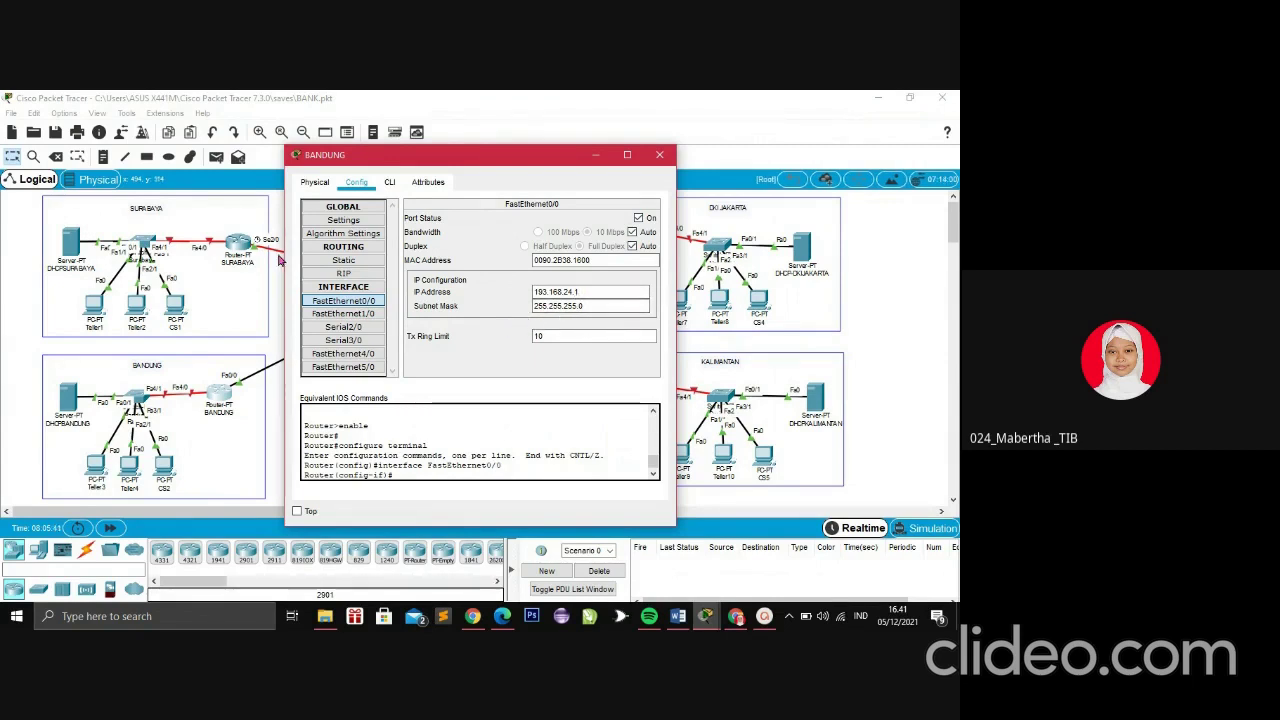
Arrange the Surabaya and Bandung router windows side by side, both showing the FastEthernet0/0 configuration
{"action": "left_click", "coordinate": [240, 246]}
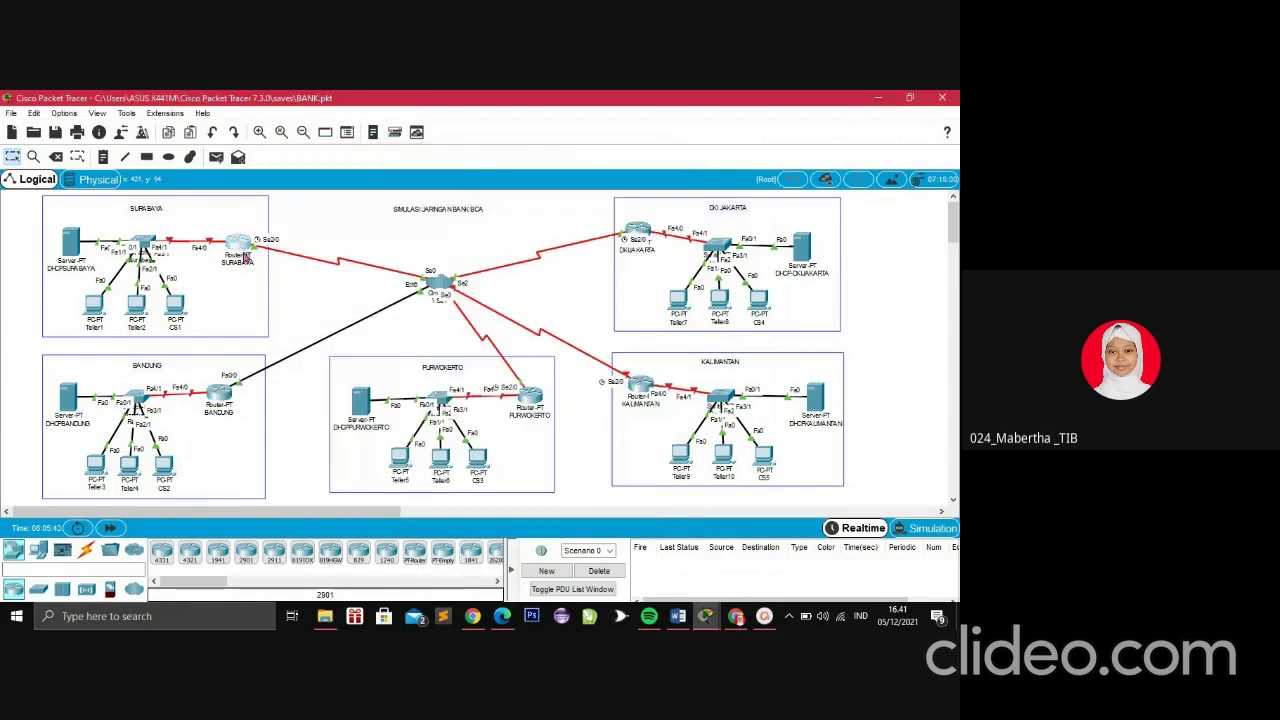
{"action": "left_click", "coordinate": [245, 256]}
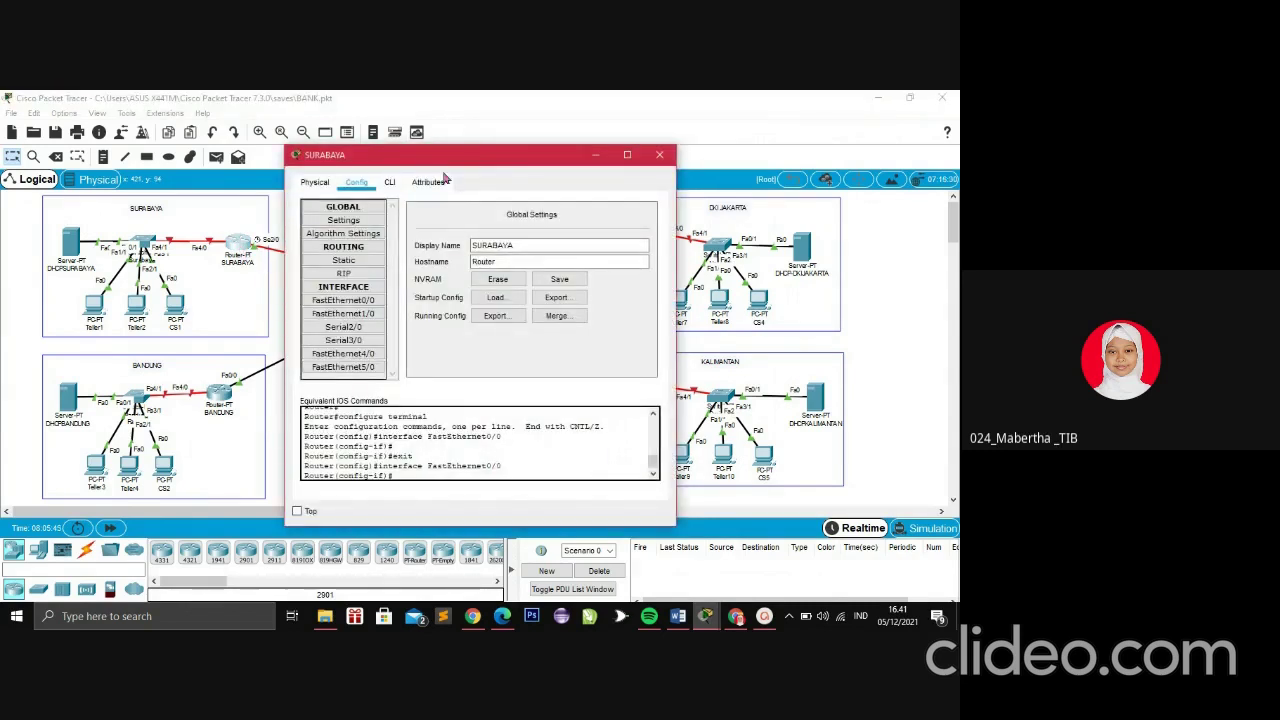
{"action": "left_click_drag", "start_coordinate": [470, 162], "coordinate": [303, 188]}
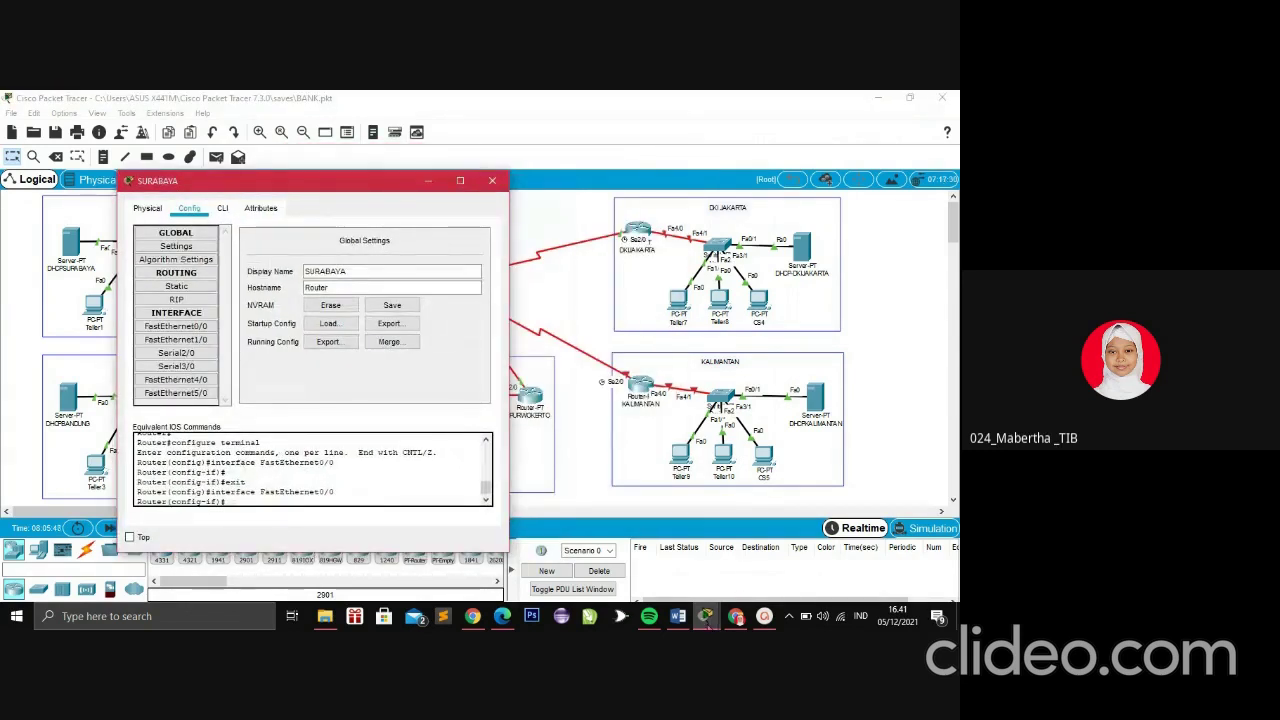
{"action": "left_click", "coordinate": [706, 615]}
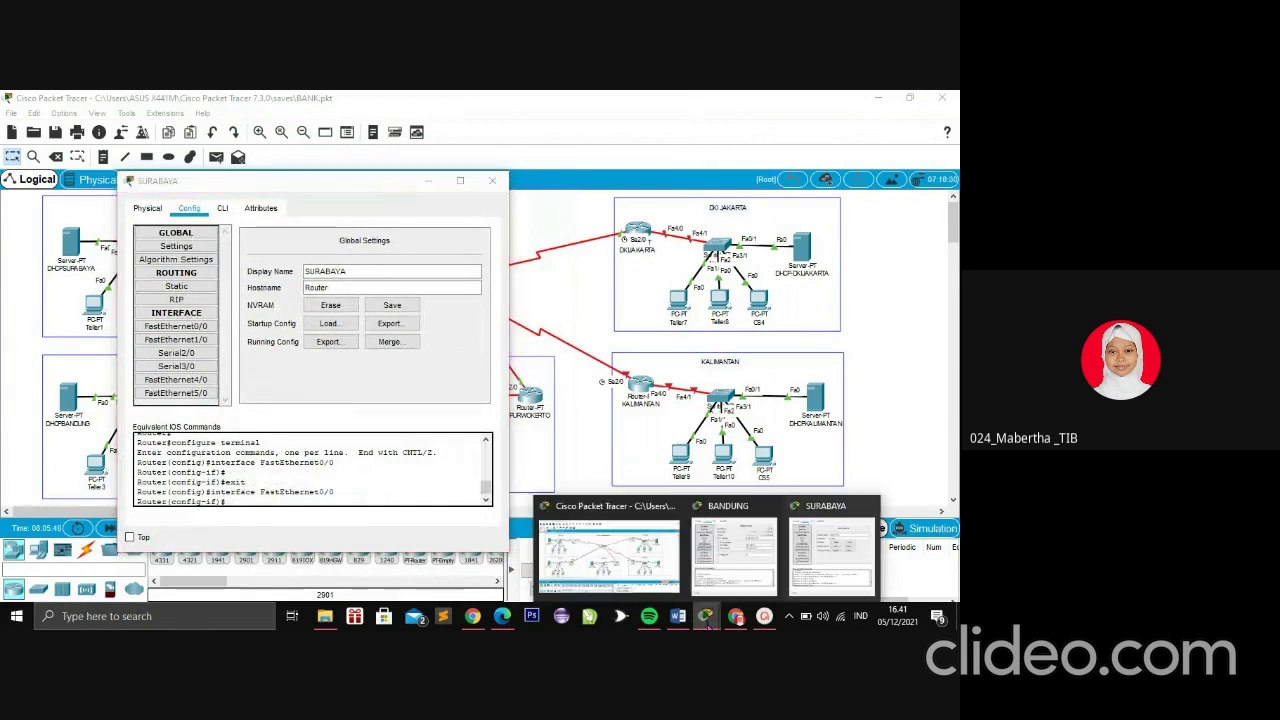
{"action": "left_click", "coordinate": [758, 567]}
{"action": "left_click_drag", "start_coordinate": [536, 162], "coordinate": [725, 176]}
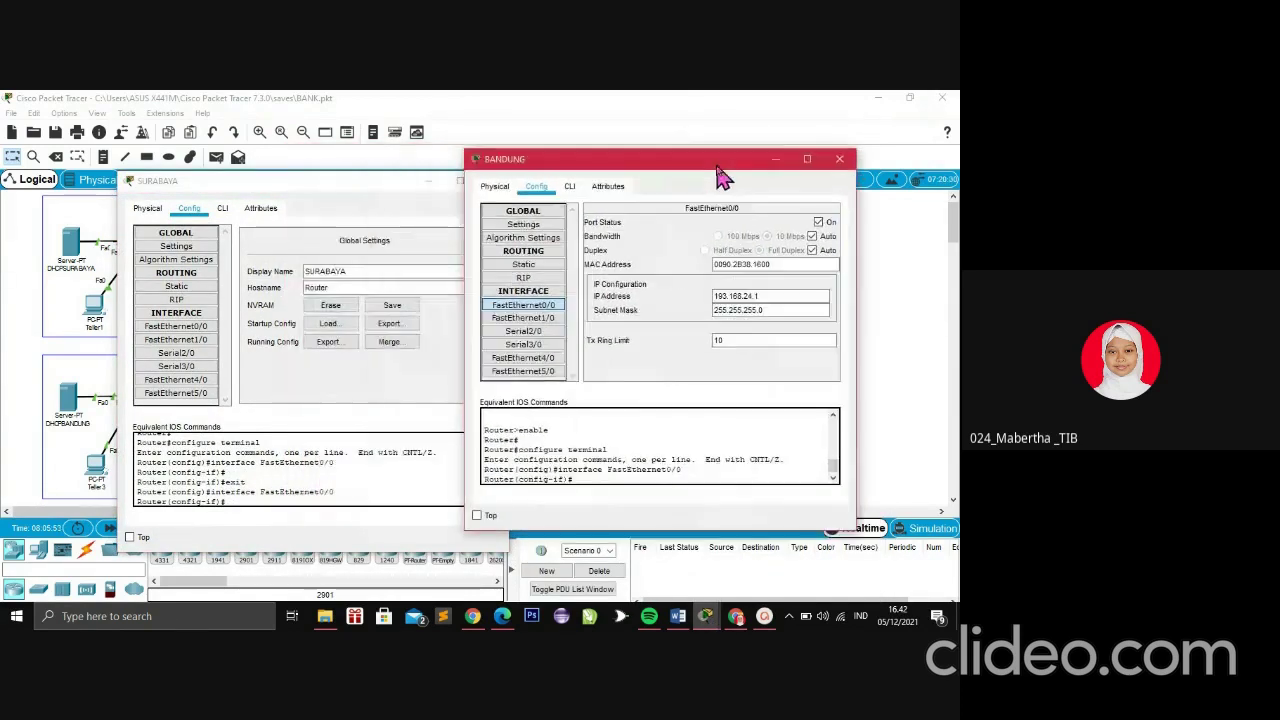
{"action": "left_click", "coordinate": [160, 329]}
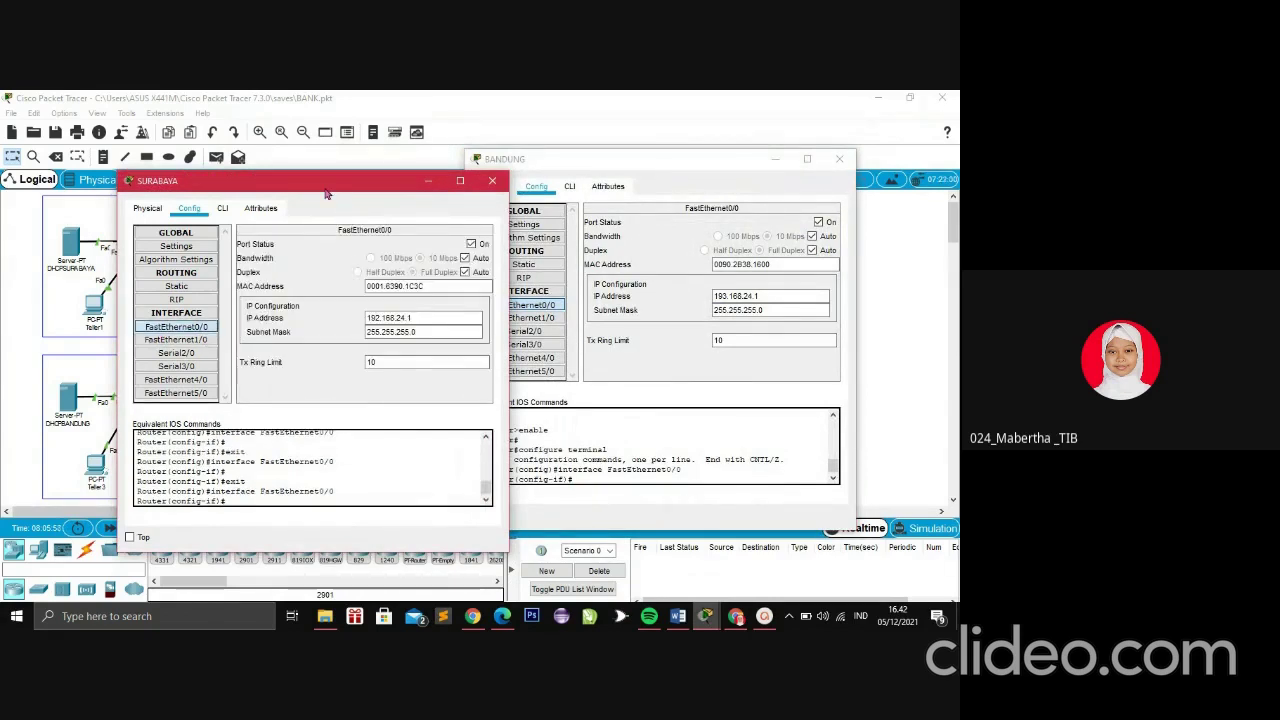
{"action": "left_click_drag", "start_coordinate": [325, 193], "coordinate": [257, 172]}
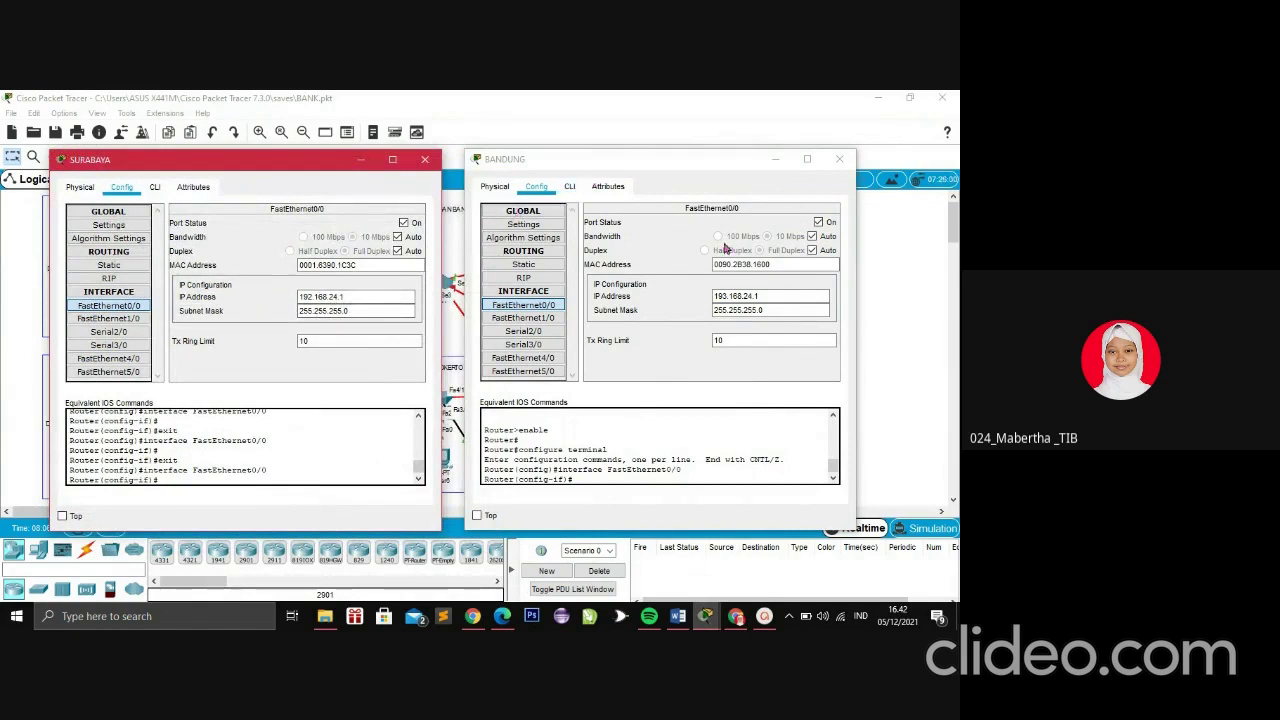
Compare the first octet of the Surabaya and Bandung routers' FastEthernet0/0 IP addresses and close both router windows
{"action": "double_click", "coordinate": [727, 295]}
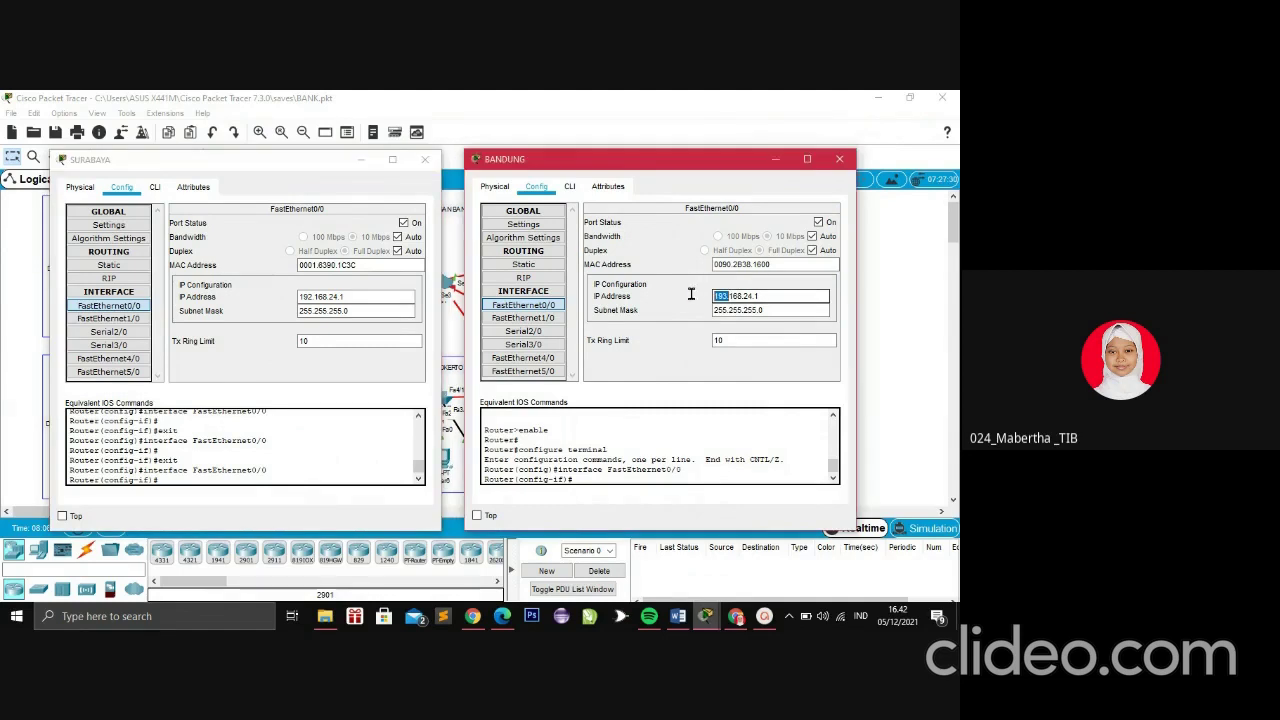
{"action": "double_click", "coordinate": [310, 296]}
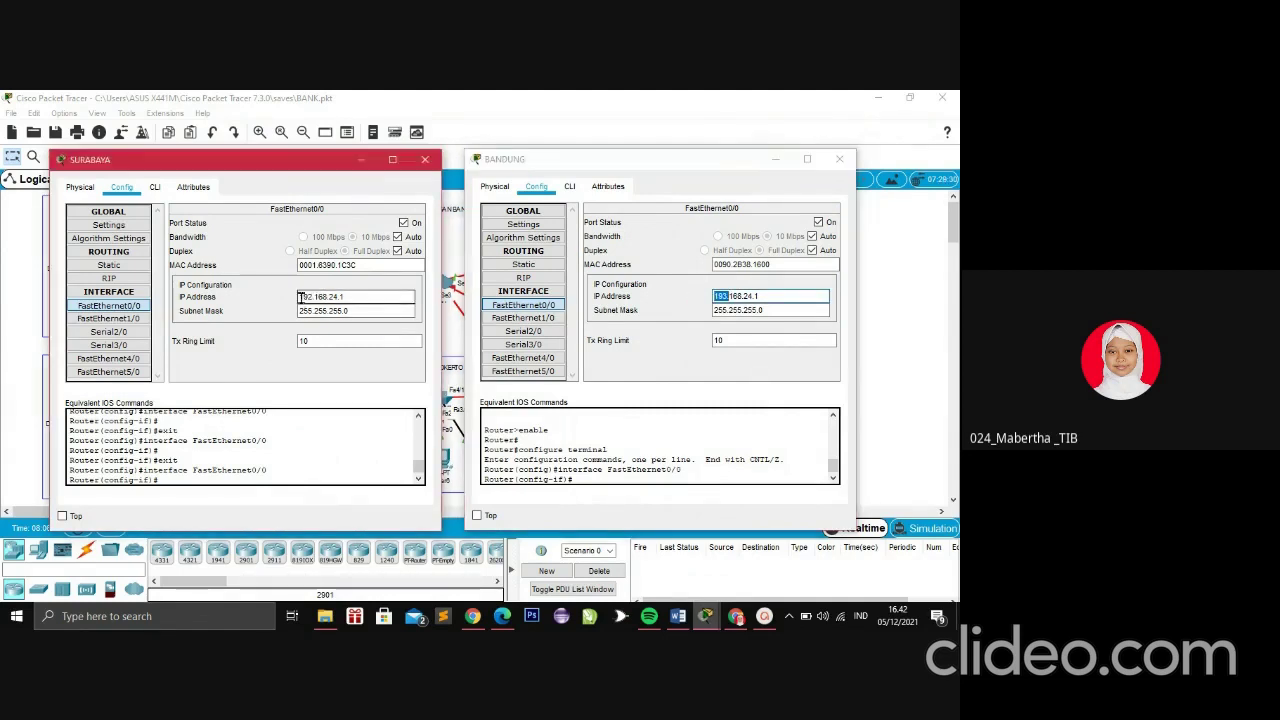
{"action": "key", "text": "Return"}
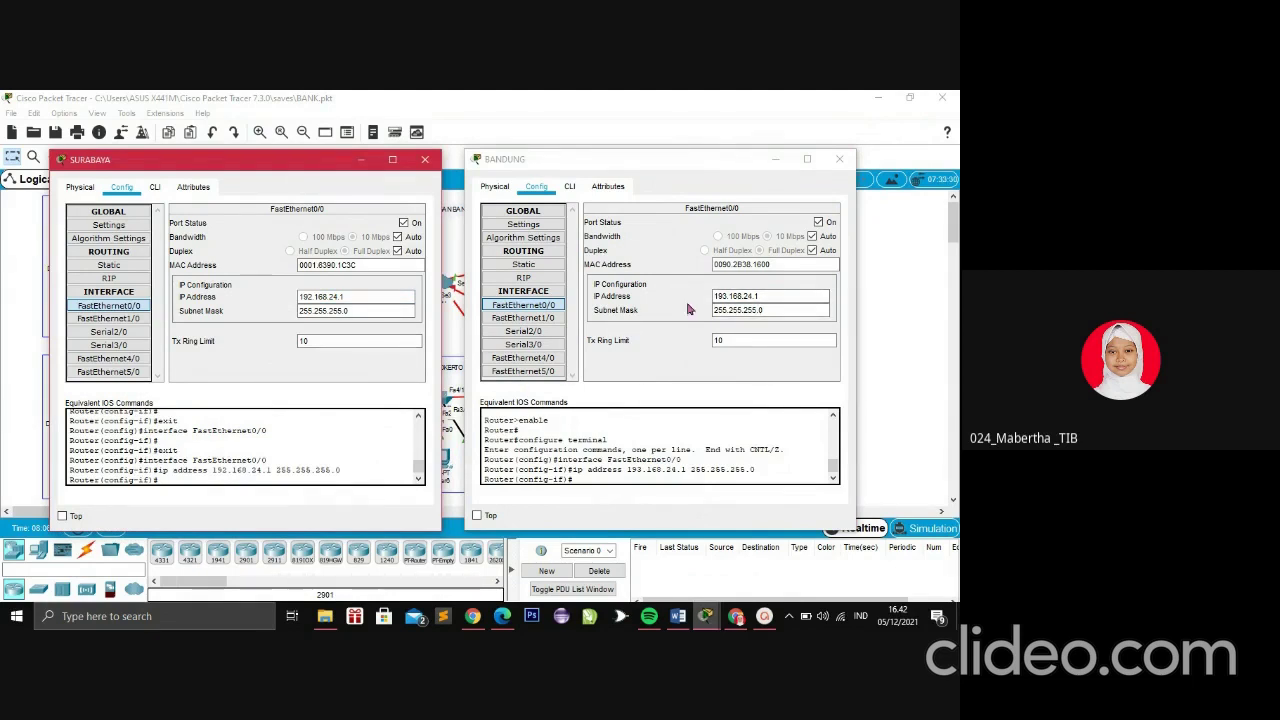
{"action": "double_click", "coordinate": [298, 297]}
{"action": "key", "text": "Return"}
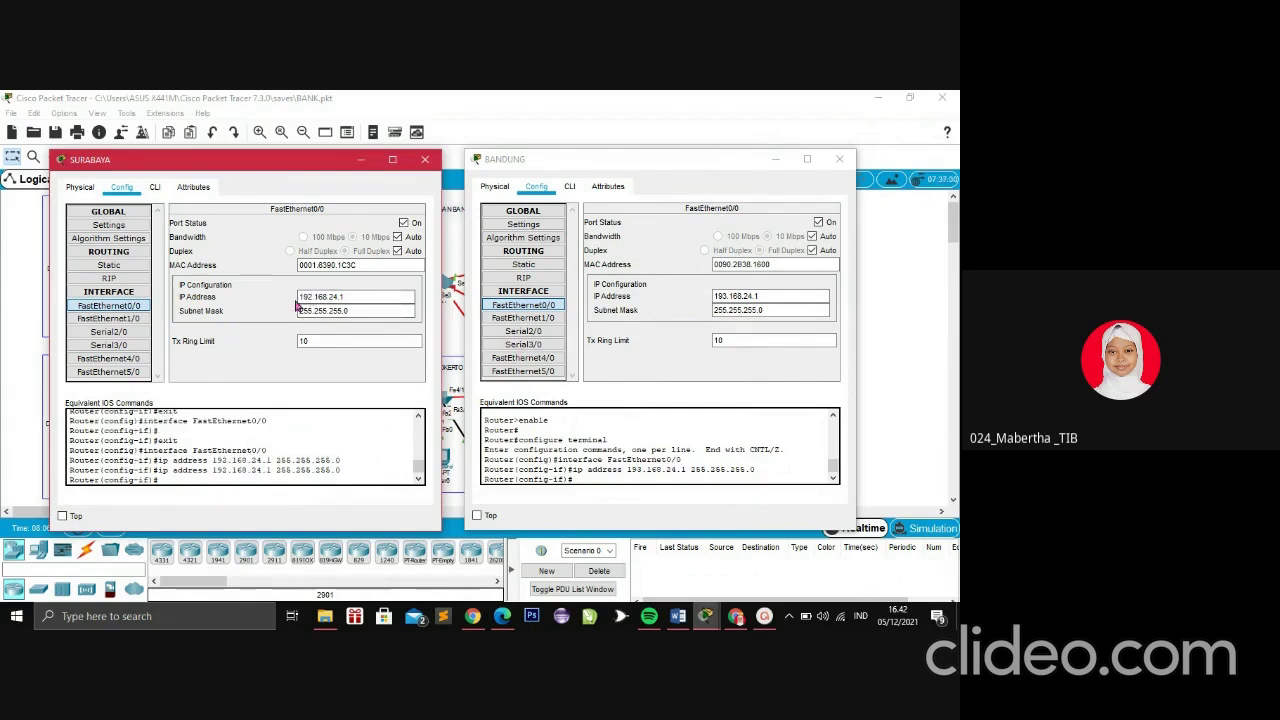
{"action": "left_click", "coordinate": [672, 295]}
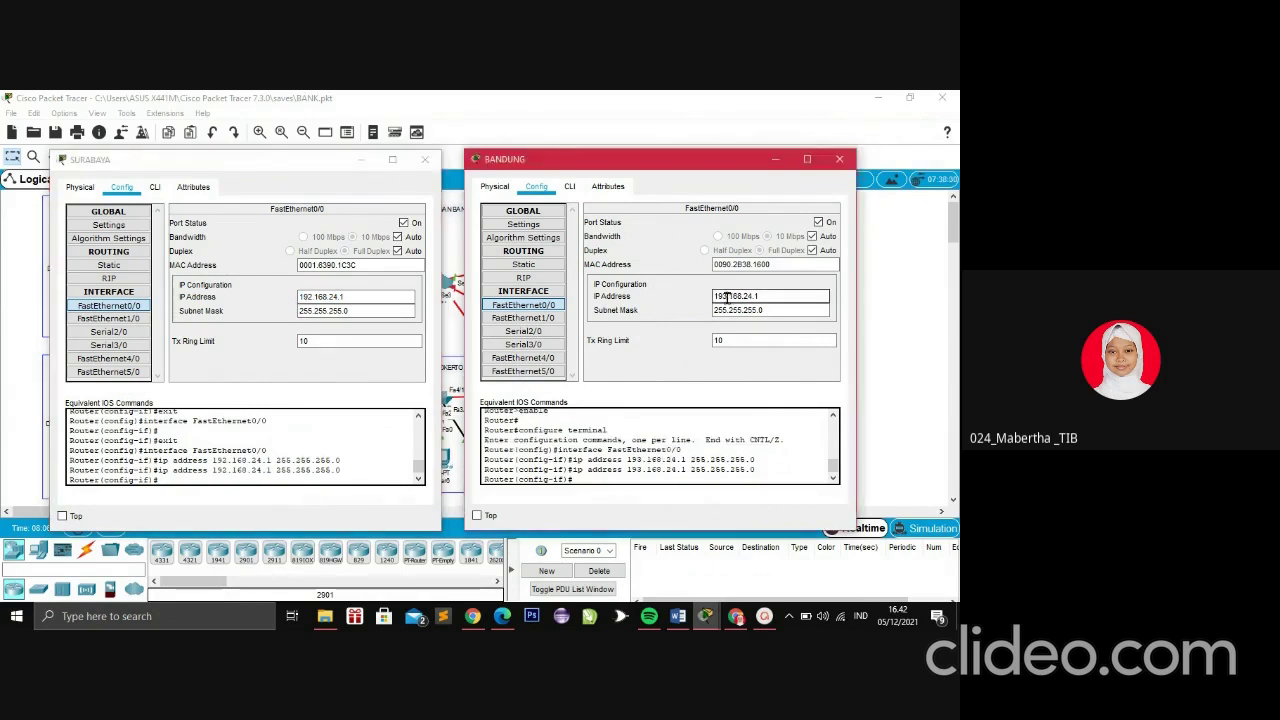
{"action": "key", "text": "Return"}
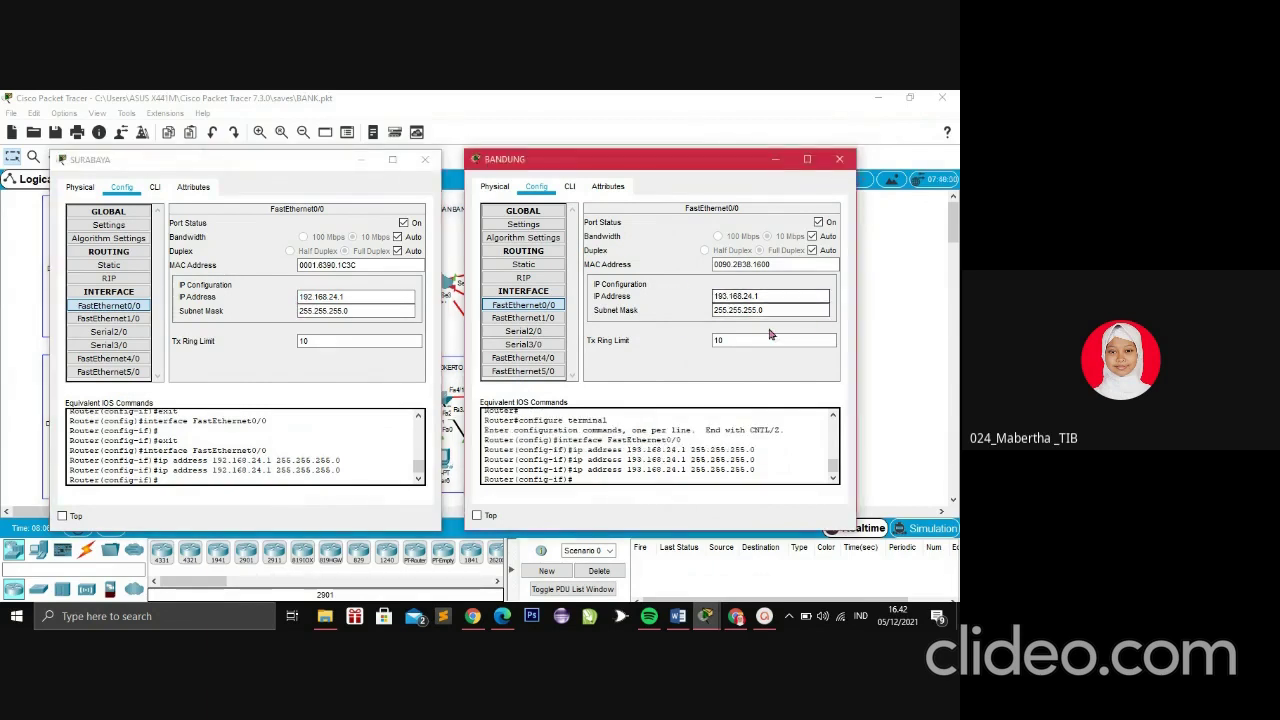
{"action": "left_click", "coordinate": [839, 159]}
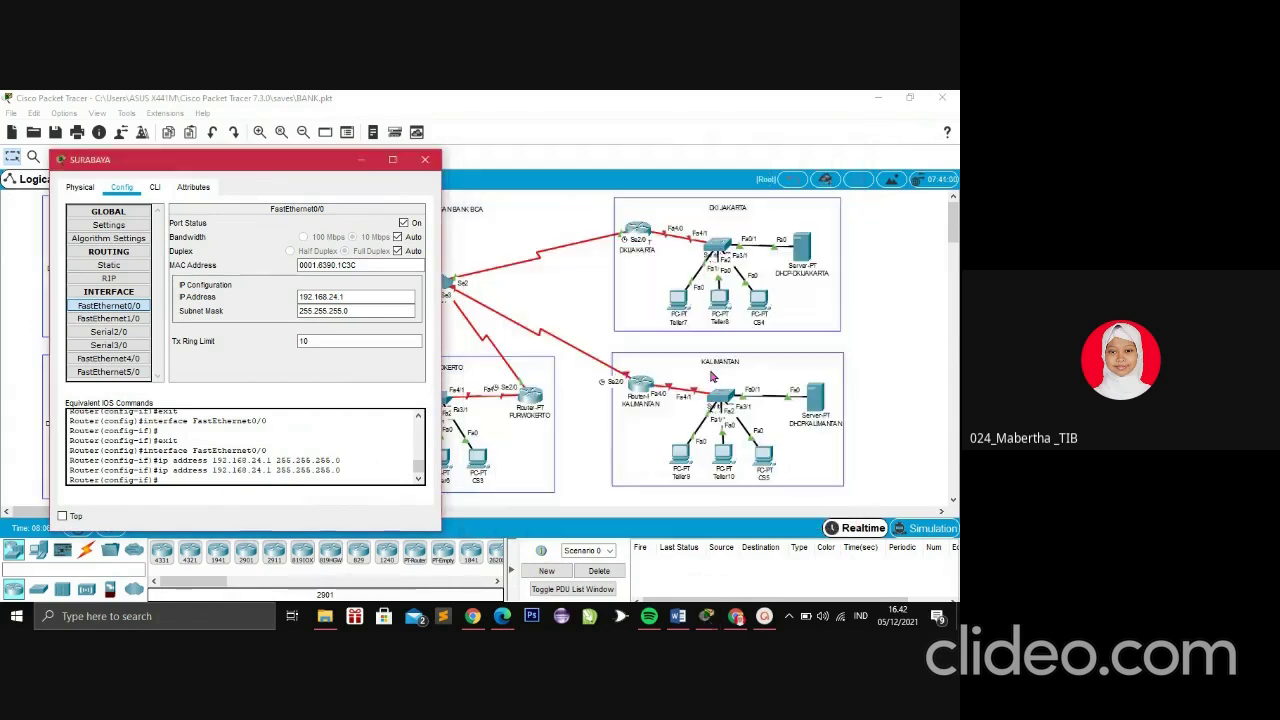
{"action": "left_click", "coordinate": [427, 160]}
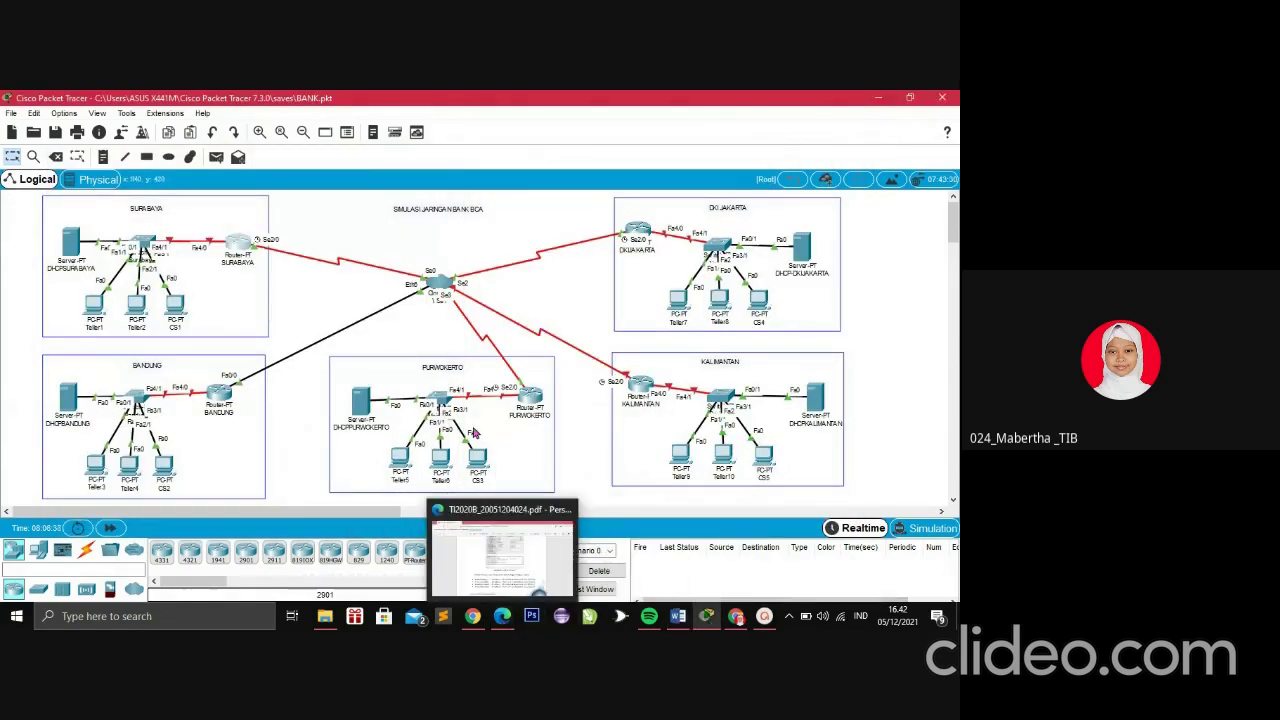
Inspect the Purwokerto router's FastEthernet0/0 IP address, focusing on its first octet
{"action": "left_click", "coordinate": [538, 401]}
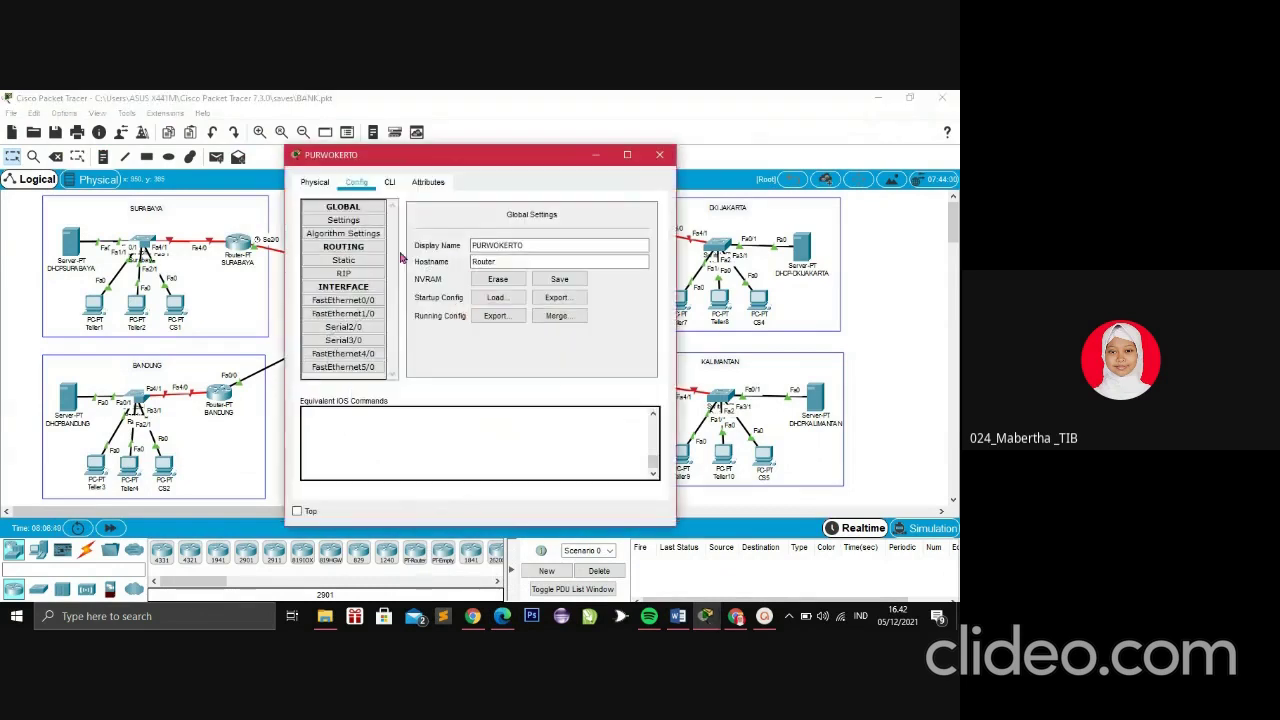
{"action": "left_click", "coordinate": [373, 300]}
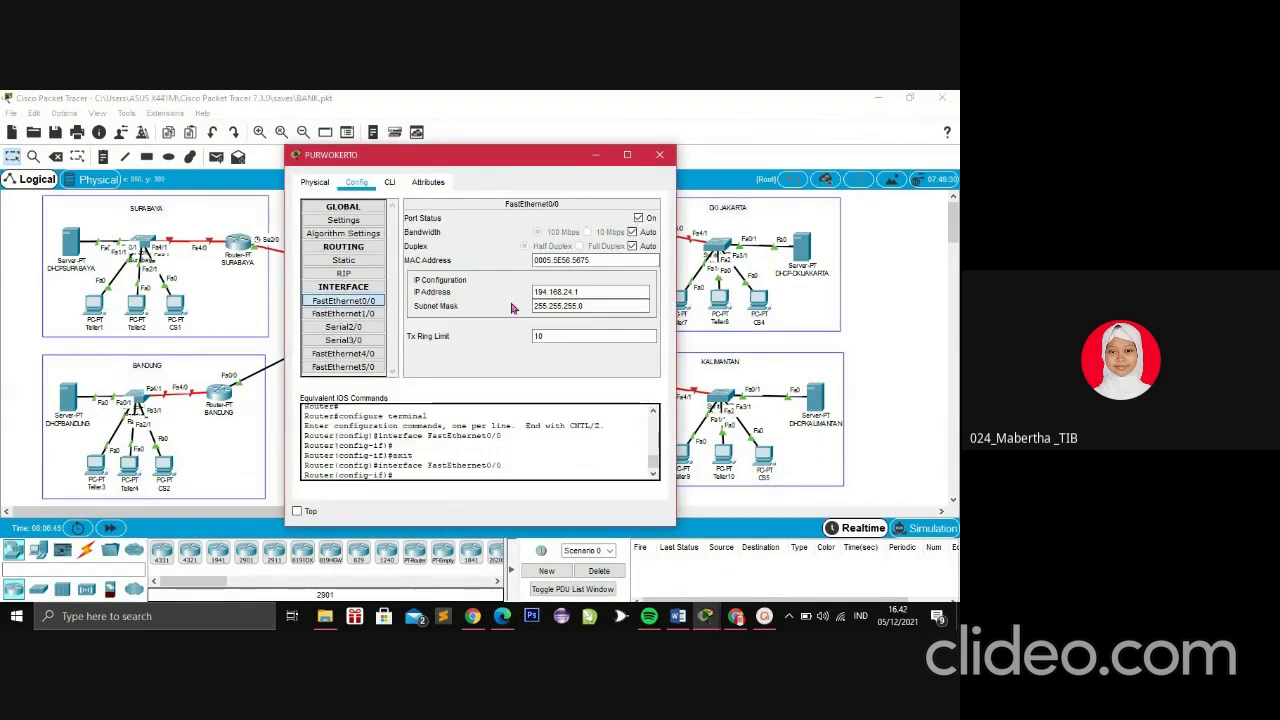
{"action": "left_click", "coordinate": [541, 291]}
{"action": "double_click", "coordinate": [541, 291]}
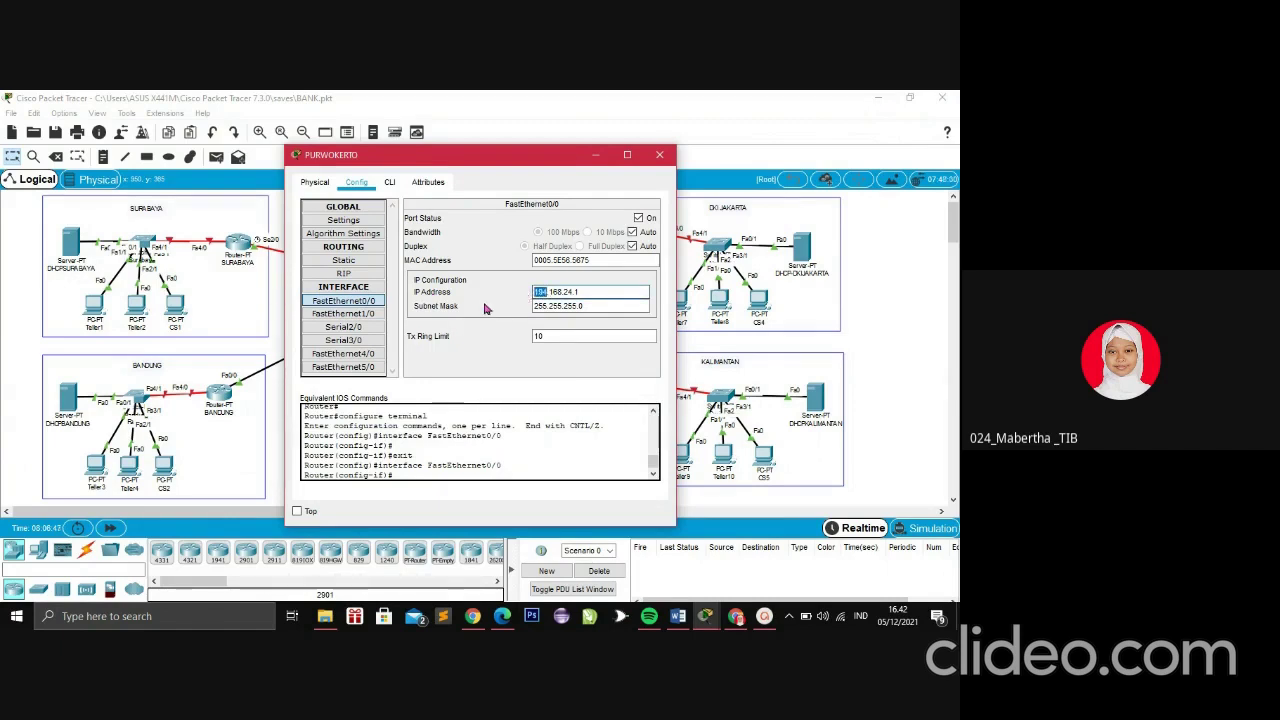
{"action": "left_click", "coordinate": [485, 308]}
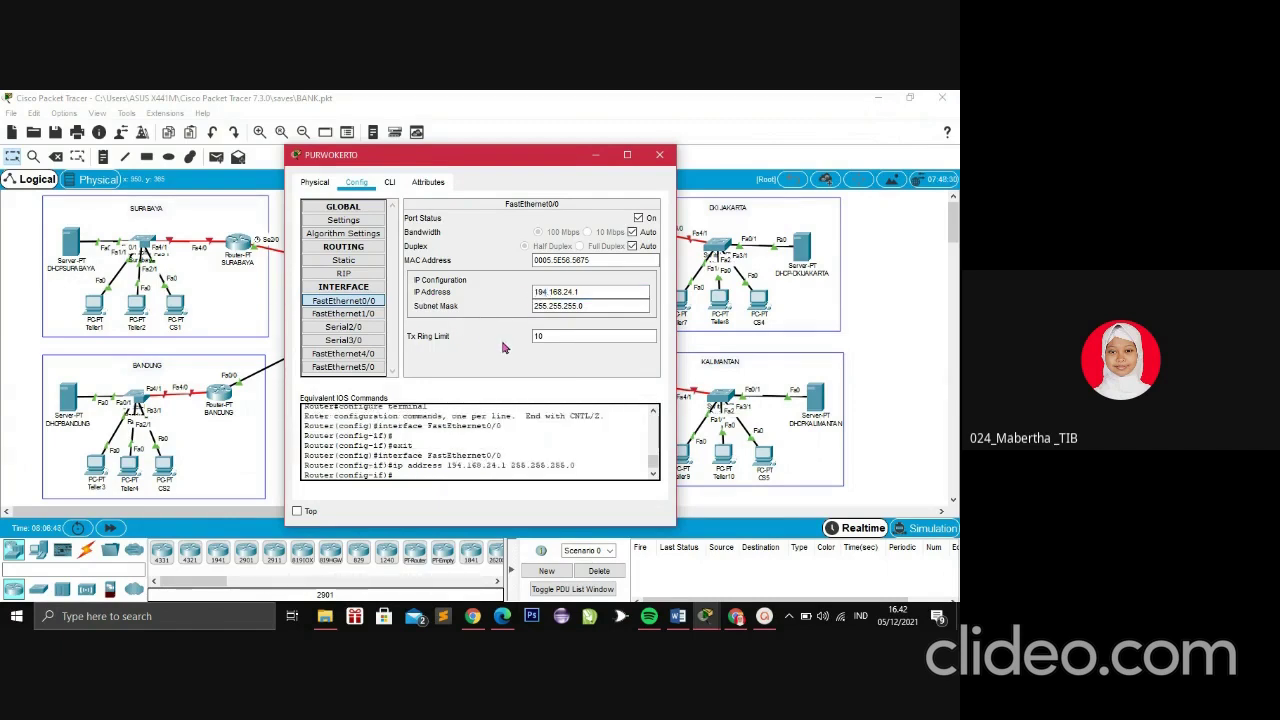
{"action": "double_click", "coordinate": [541, 291]}
{"action": "left_click", "coordinate": [520, 295]}
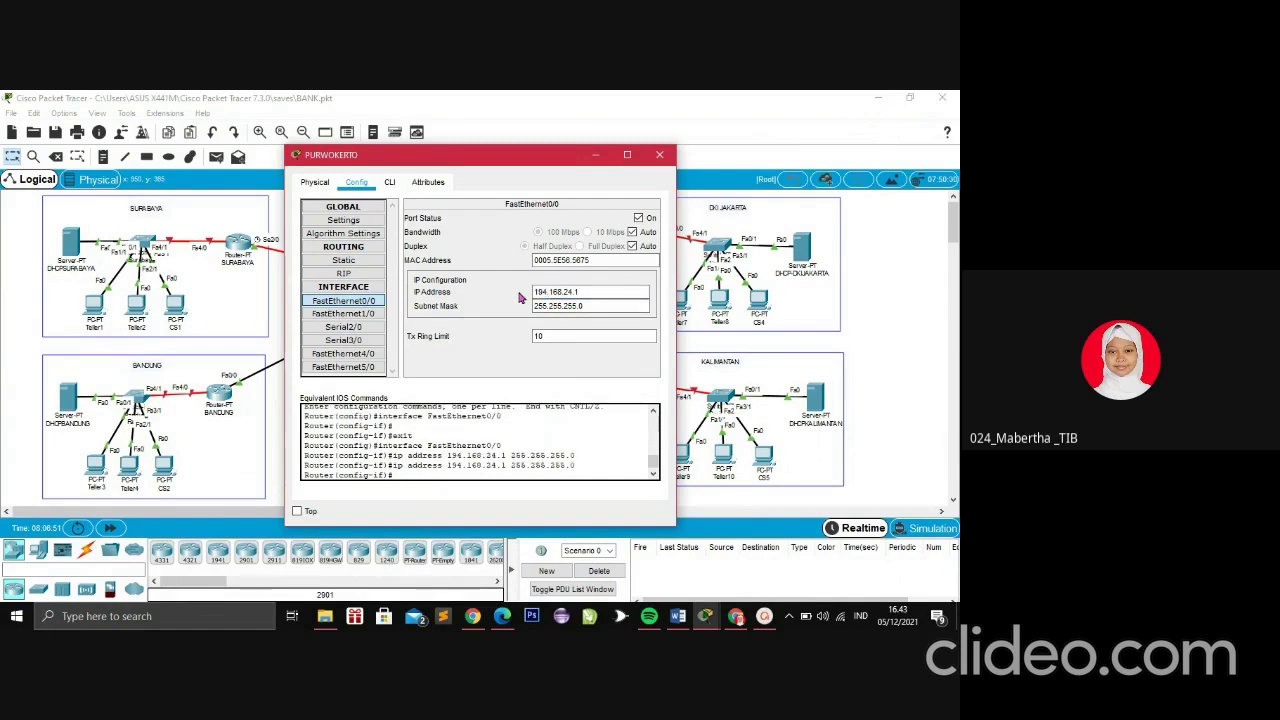
{"action": "left_click", "coordinate": [608, 291]}
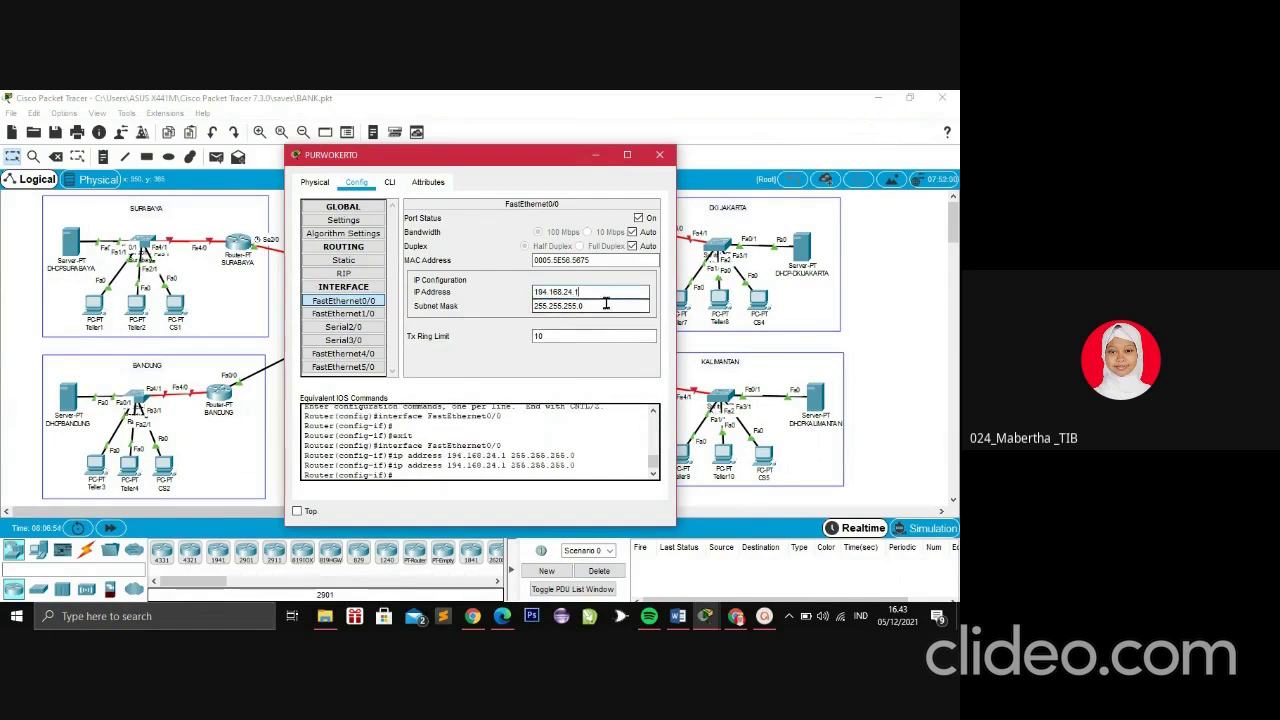
Review the Purwokerto router's FastEthernet0/0 IP address and subnet mask octet by octet and close its window
{"action": "key", "text": "Tab"}
{"action": "left_click", "coordinate": [600, 250]}
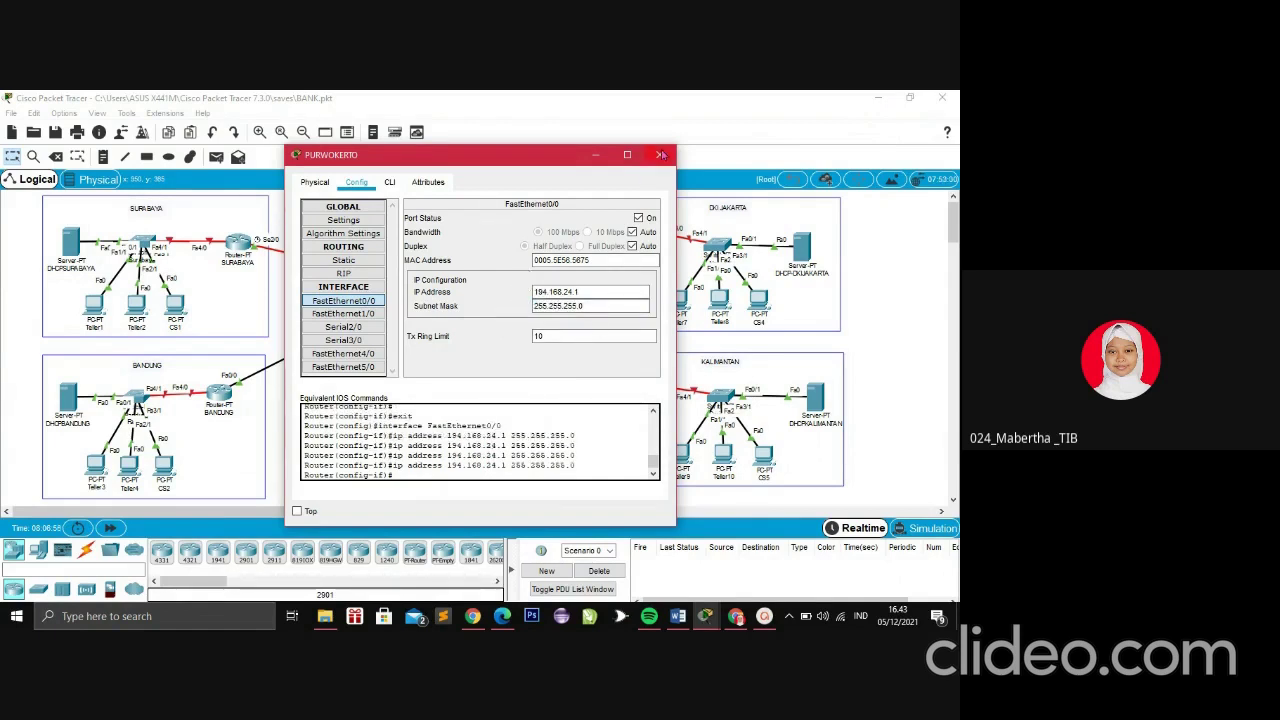
{"action": "double_click", "coordinate": [541, 291]}
{"action": "key", "text": "Return"}
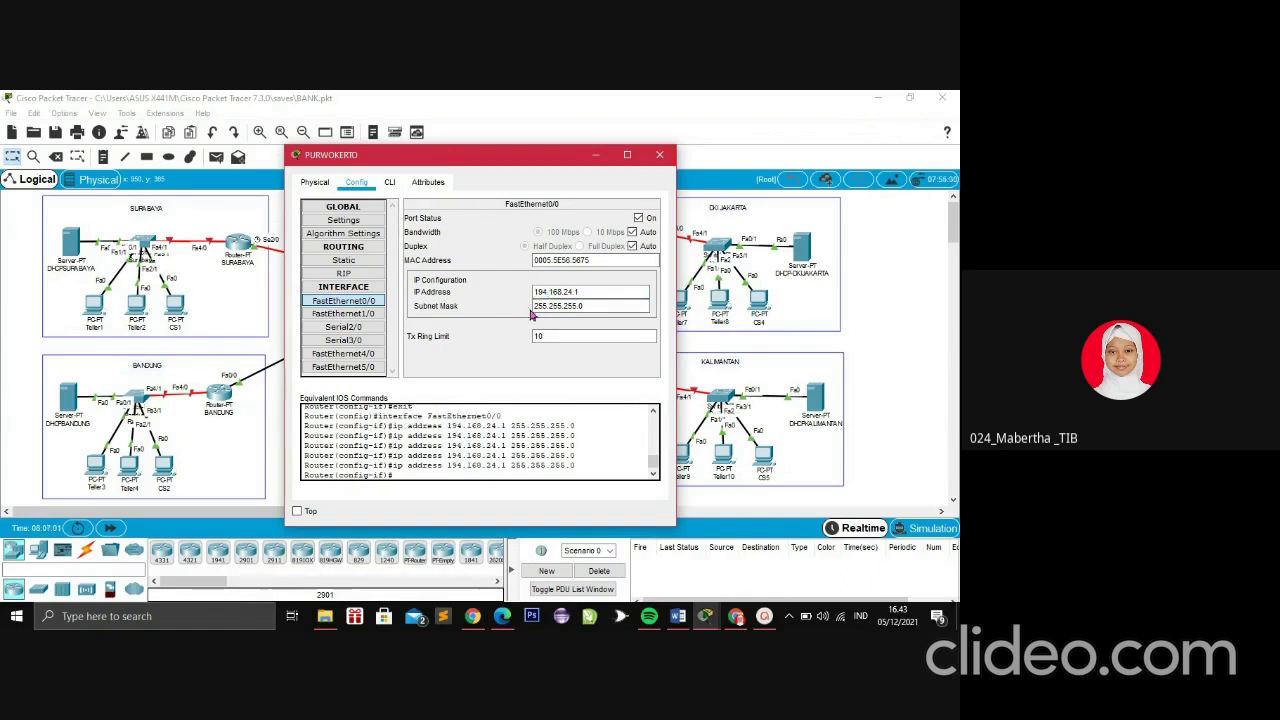
{"action": "left_click", "coordinate": [535, 307]}
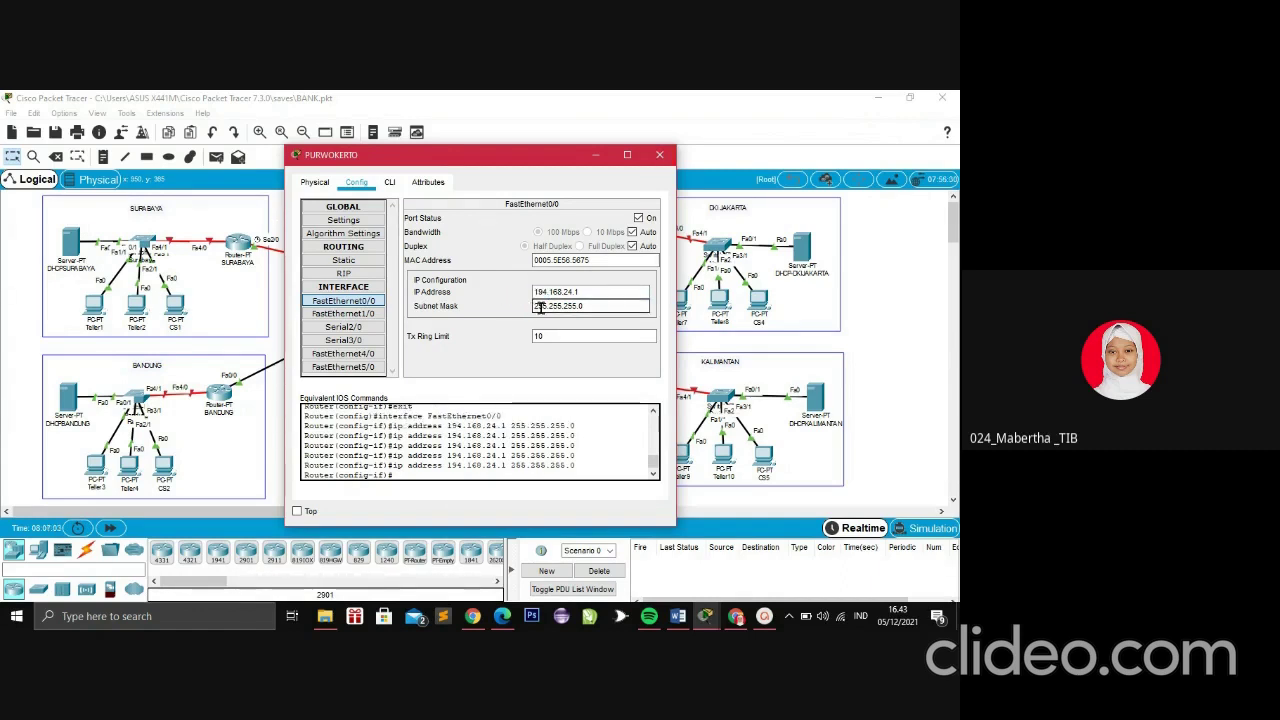
{"action": "double_click", "coordinate": [540, 292]}
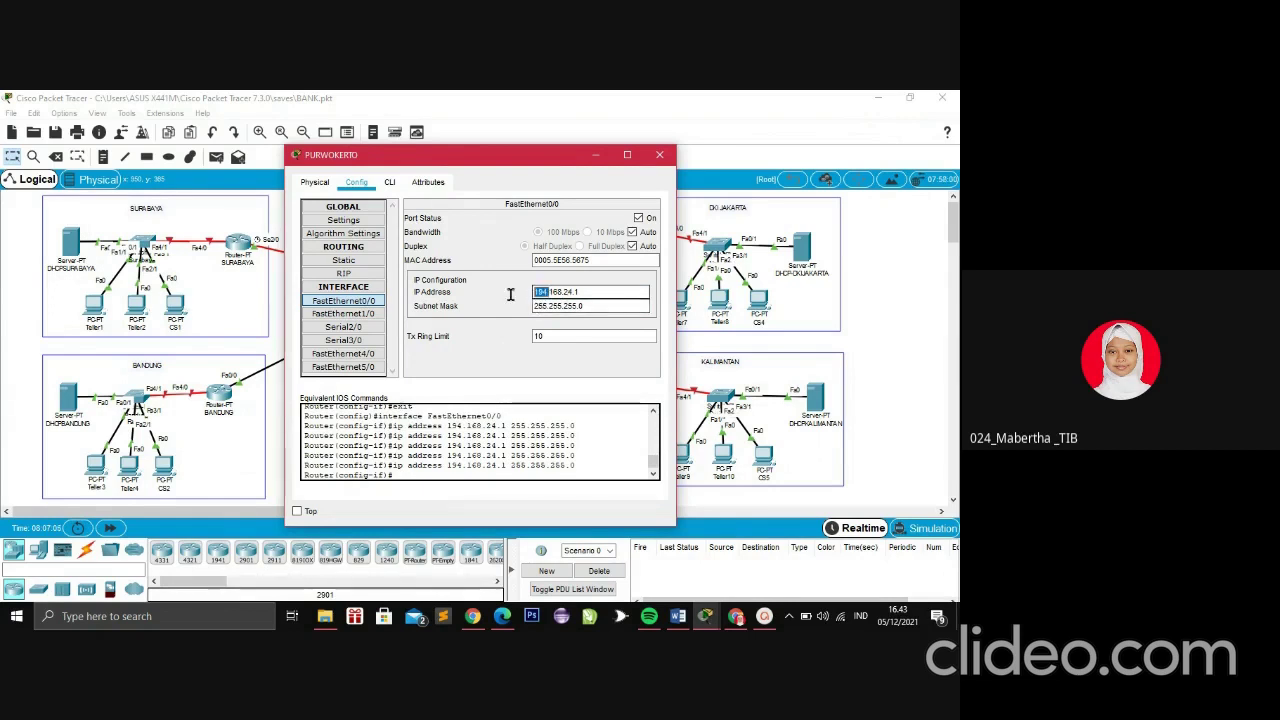
{"action": "key", "text": "Return"}
{"action": "double_click", "coordinate": [548, 291]}
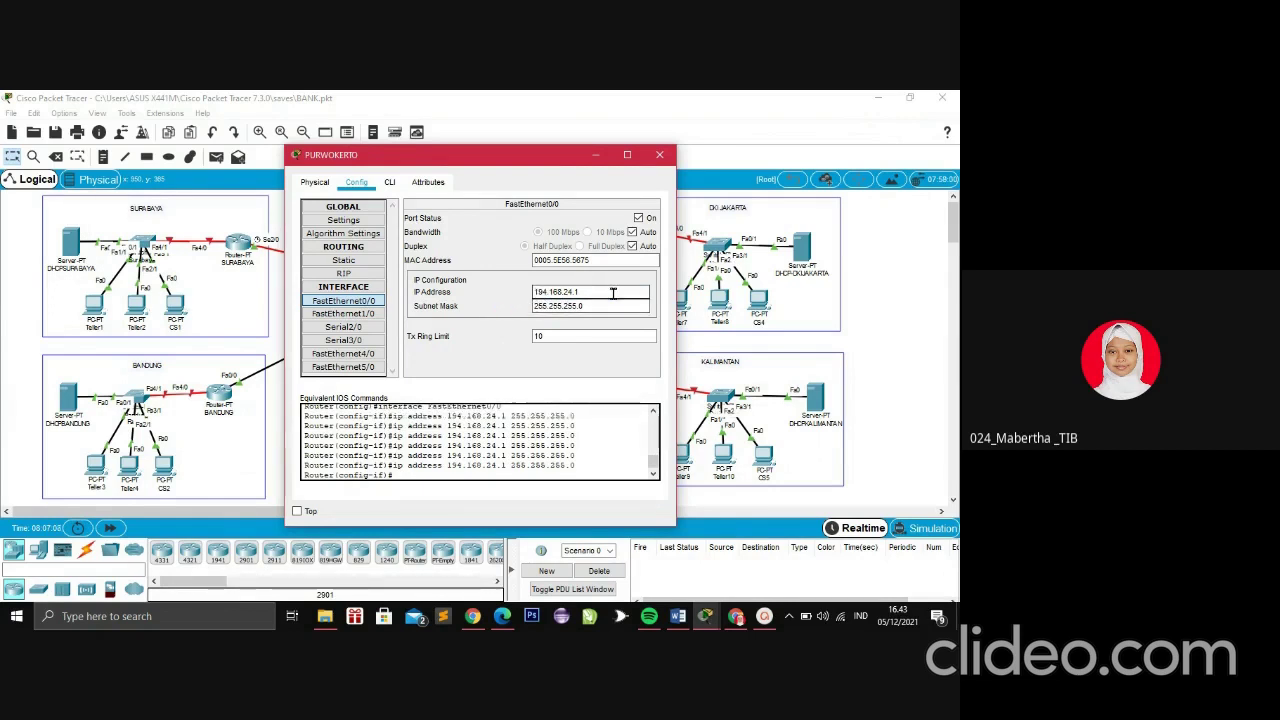
{"action": "left_click", "coordinate": [548, 291]}
{"action": "double_click", "coordinate": [548, 291]}
{"action": "key", "text": "Return"}
{"action": "left_click", "coordinate": [556, 292]}
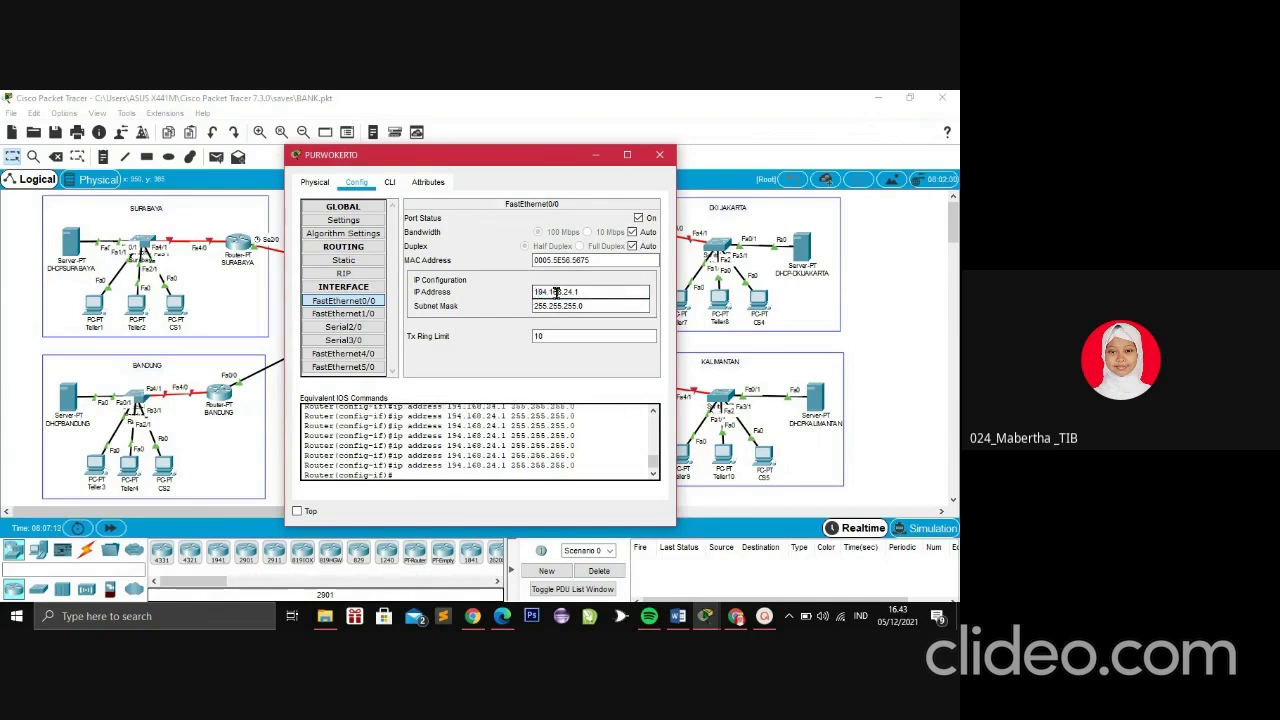
{"action": "left_click", "coordinate": [659, 154]}
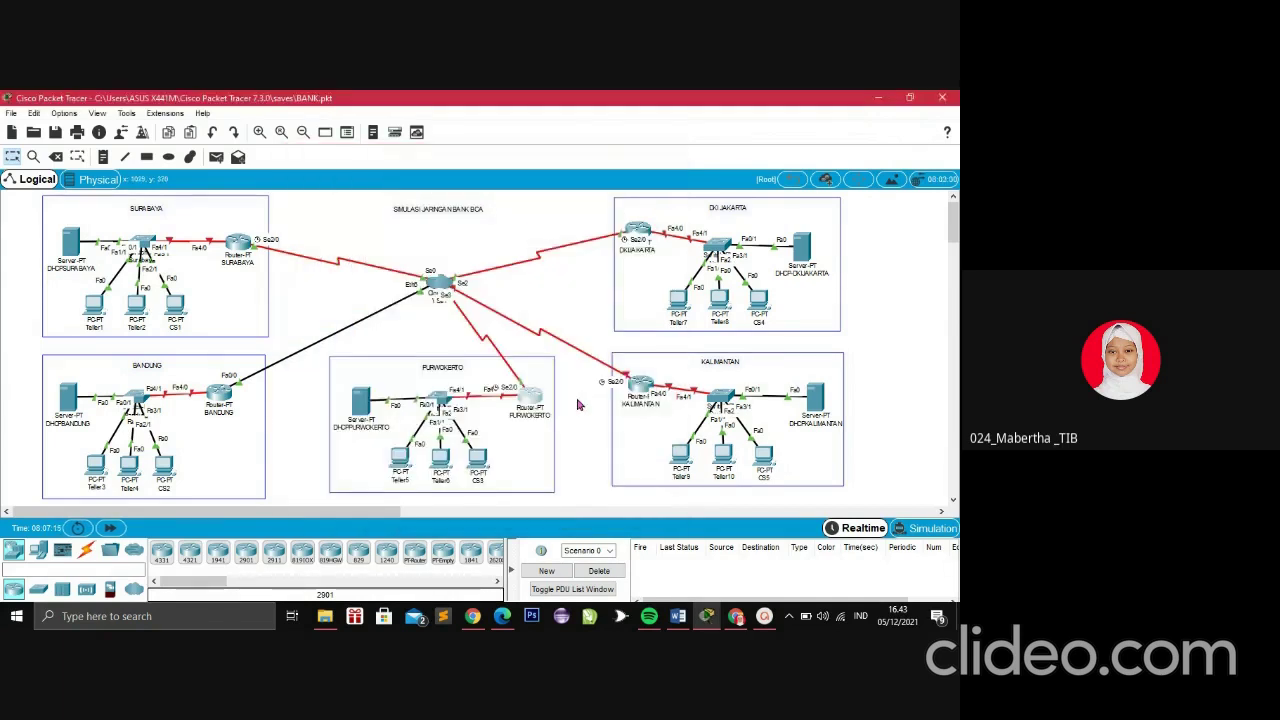
Switch to the PDF report and read the remaining router addresses and section 3, Konfigurasi IP Server DHCP, for Server Surabaya
{"action": "left_click", "coordinate": [500, 618]}
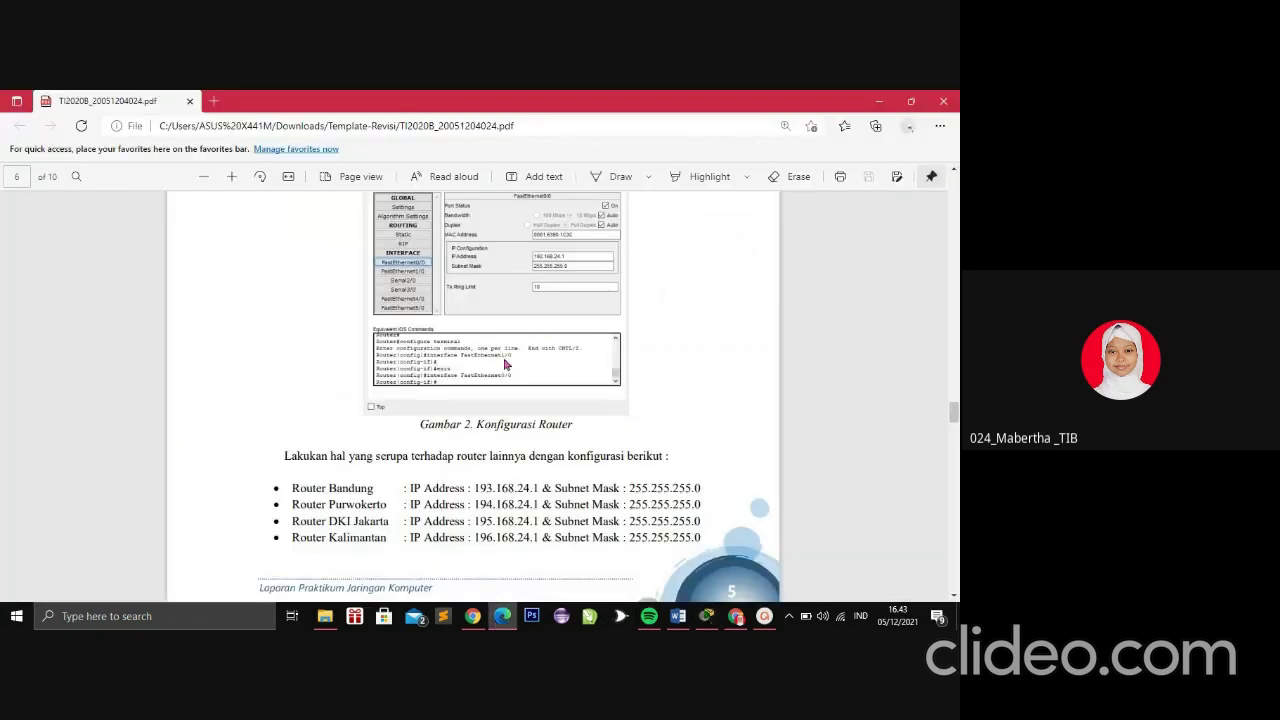
{"action": "scroll", "coordinate": [505, 365], "scroll_direction": "down", "scroll_amount": 3}
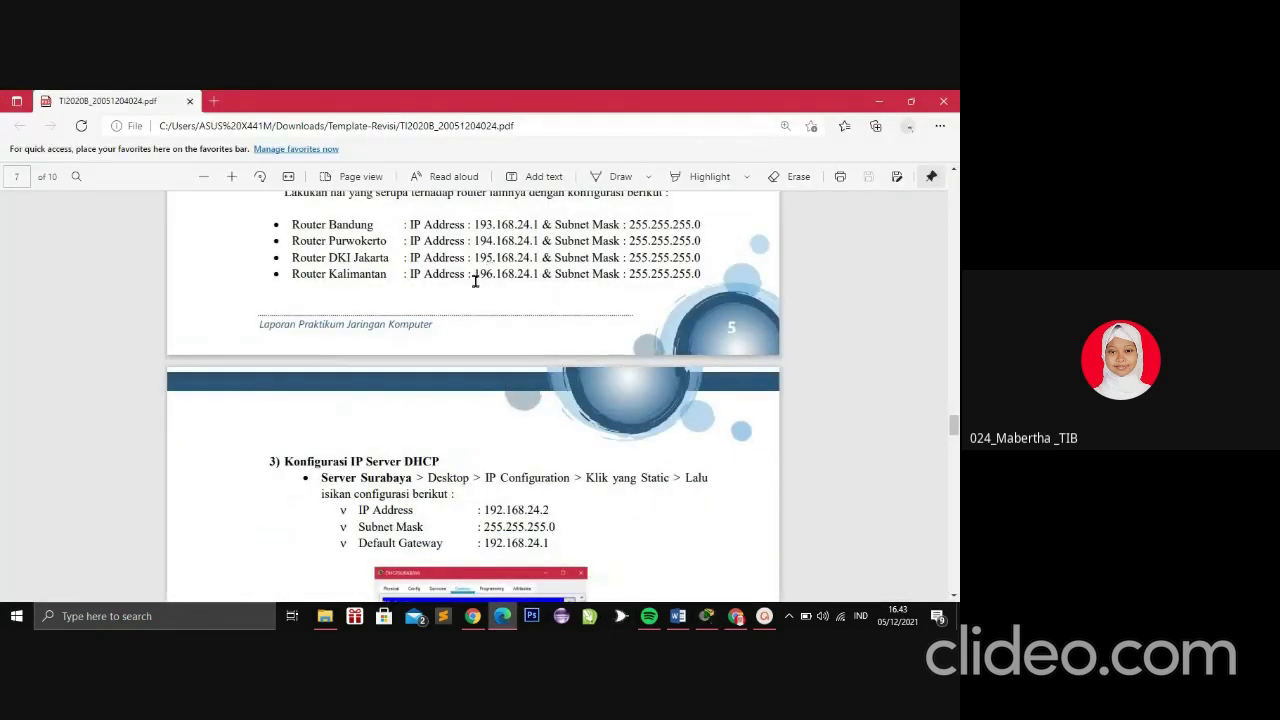
{"action": "scroll", "coordinate": [475, 281], "scroll_direction": "up", "scroll_amount": 2}
{"action": "scroll", "coordinate": [475, 281], "scroll_direction": "down", "scroll_amount": 3}
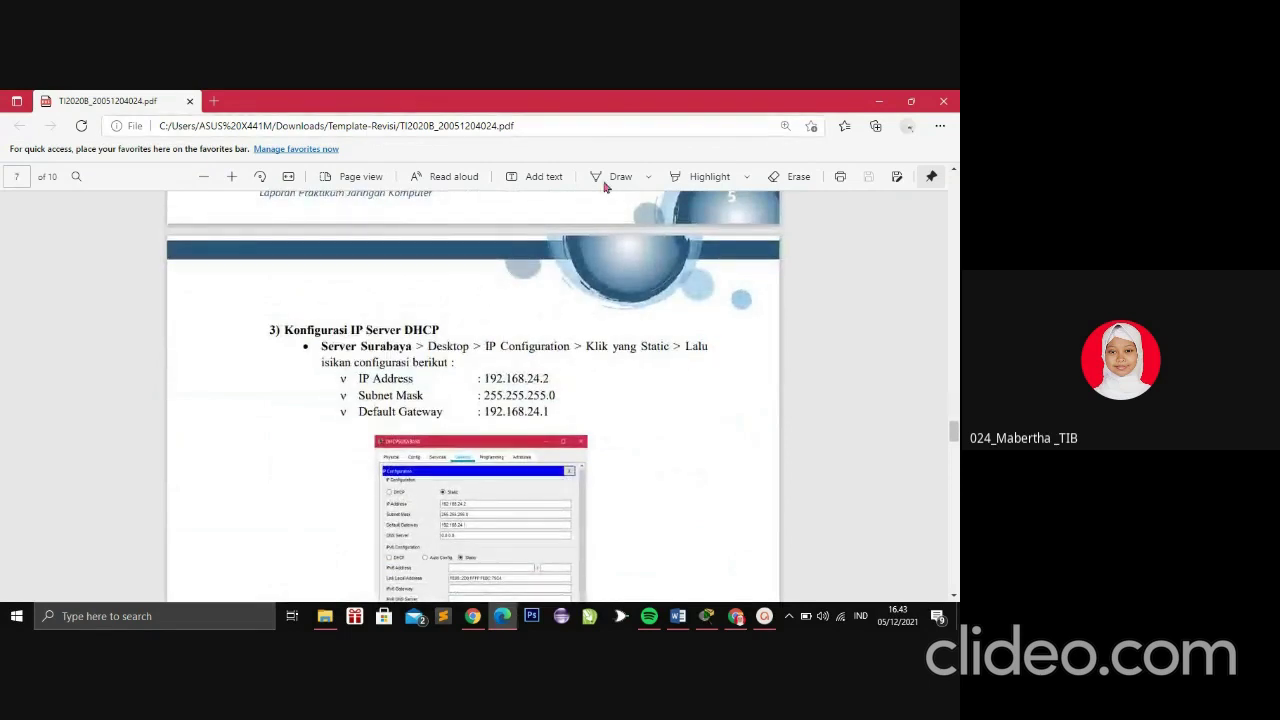
{"action": "scroll", "coordinate": [445, 418], "scroll_direction": "down", "scroll_amount": 2}
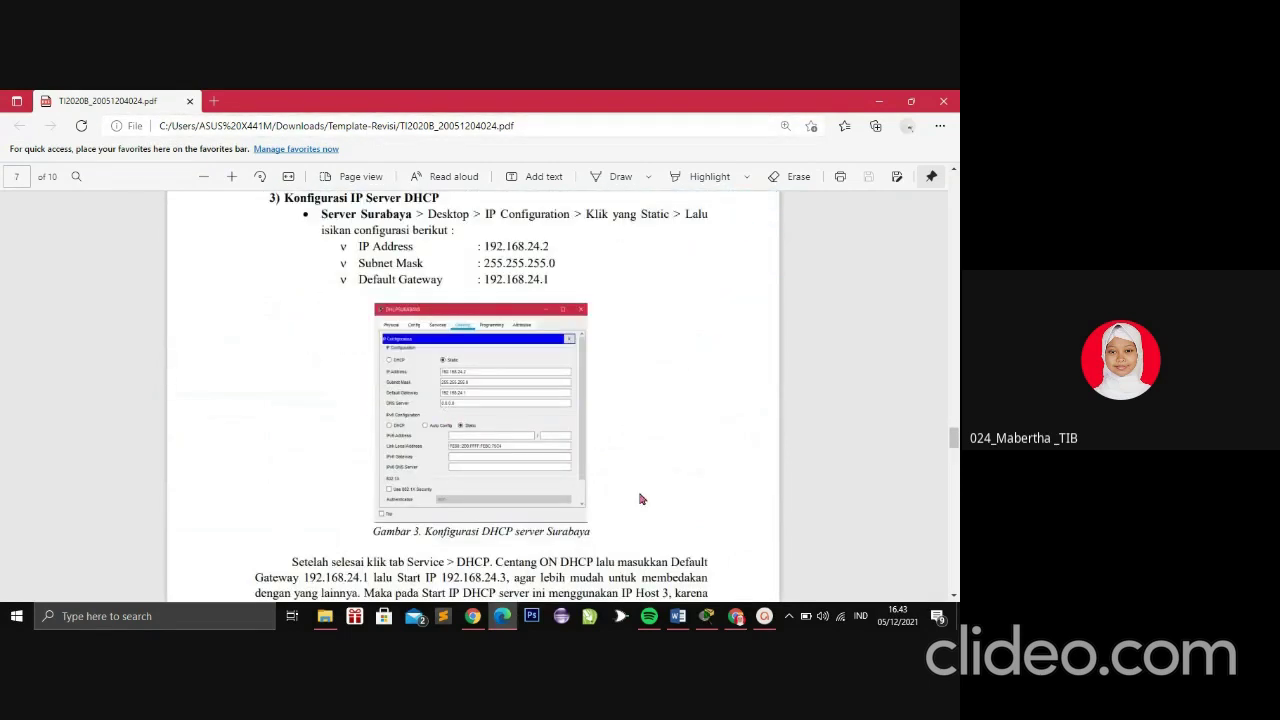
{"action": "scroll", "coordinate": [606, 296], "scroll_direction": "up", "scroll_amount": 2}
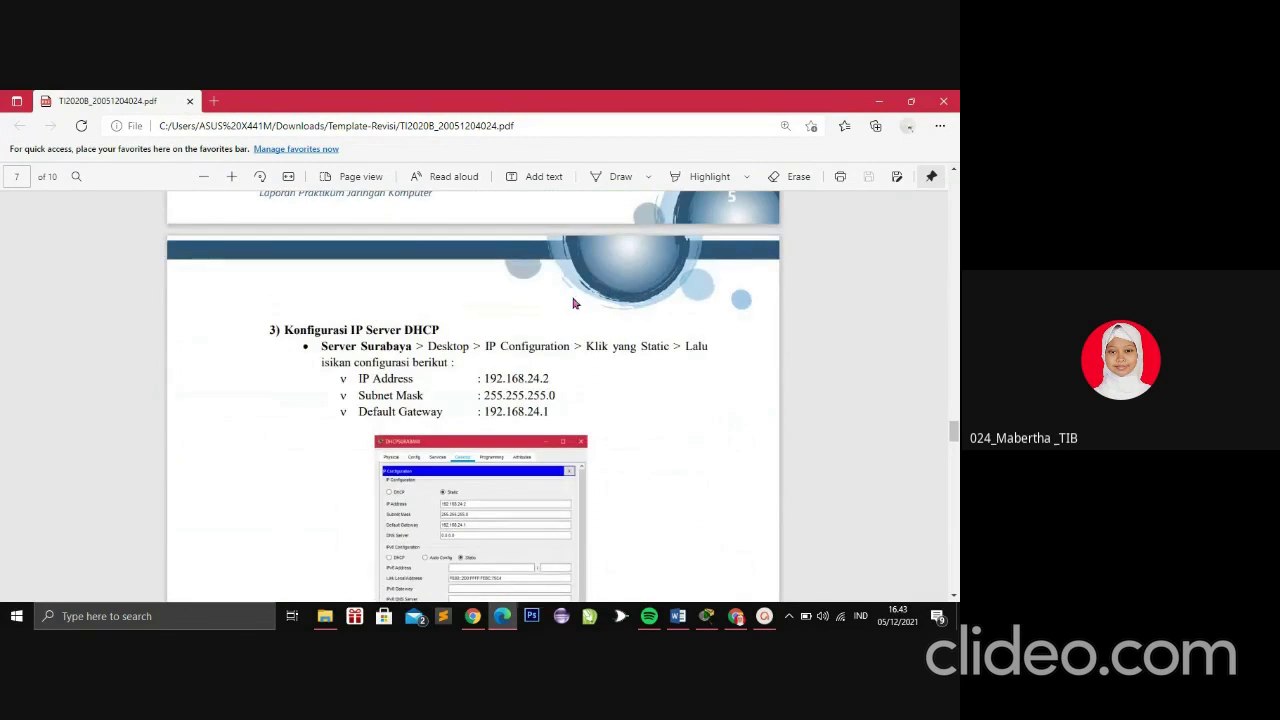
{"action": "scroll", "coordinate": [579, 366], "scroll_direction": "down", "scroll_amount": 2}
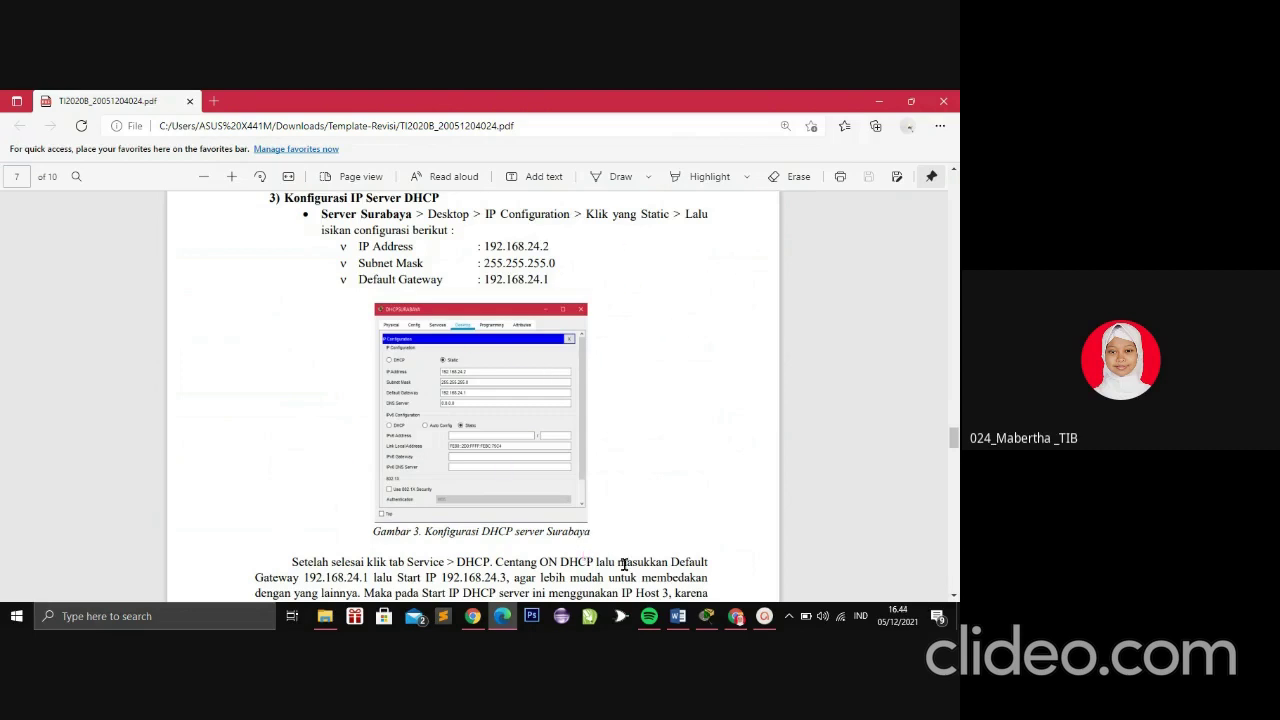
Switch to Cisco Packet Tracer and examine the DHCPSURABAYA server's static IP address and default gateway in its IP Configuration
{"action": "left_click", "coordinate": [706, 616]}
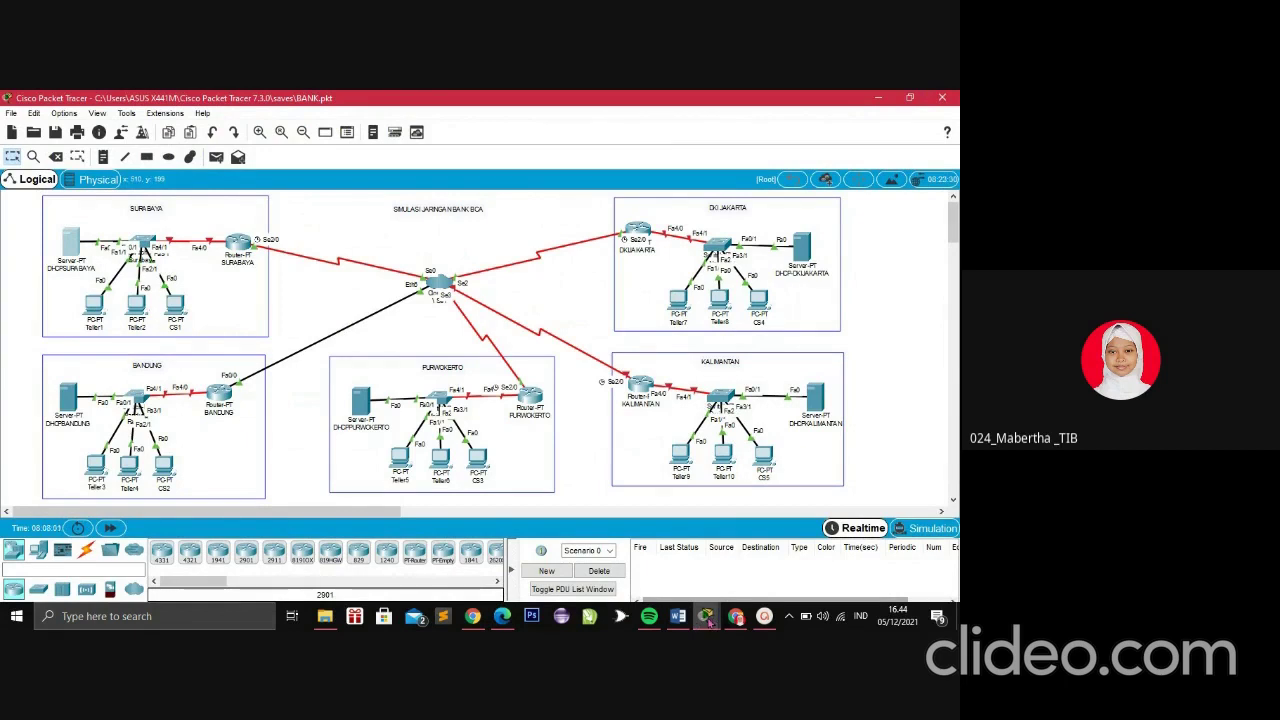
{"action": "mouse_move", "coordinate": [706, 616]}
{"action": "left_click", "coordinate": [782, 545]}
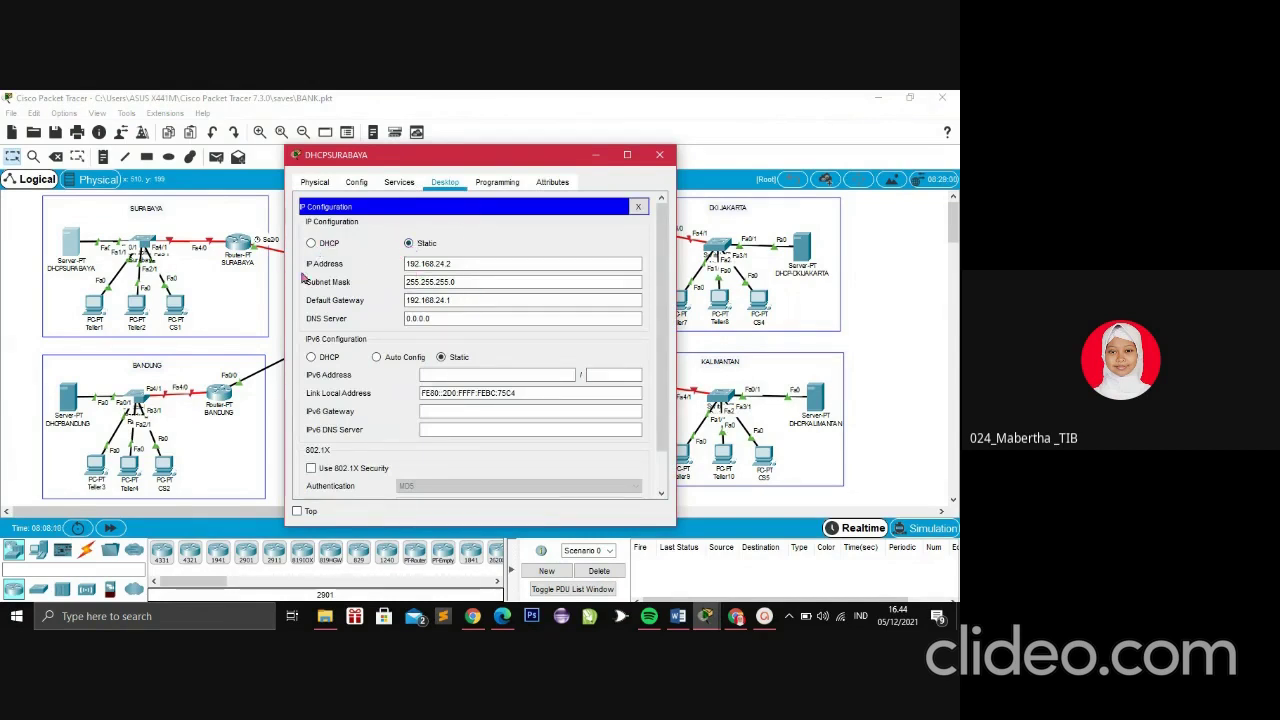
{"action": "left_click", "coordinate": [406, 268]}
{"action": "left_click", "coordinate": [508, 300]}
Return to the PDF report and read the instructions for Server Surabaya's DHCP service below Gambar 3
{"action": "left_click", "coordinate": [510, 620]}
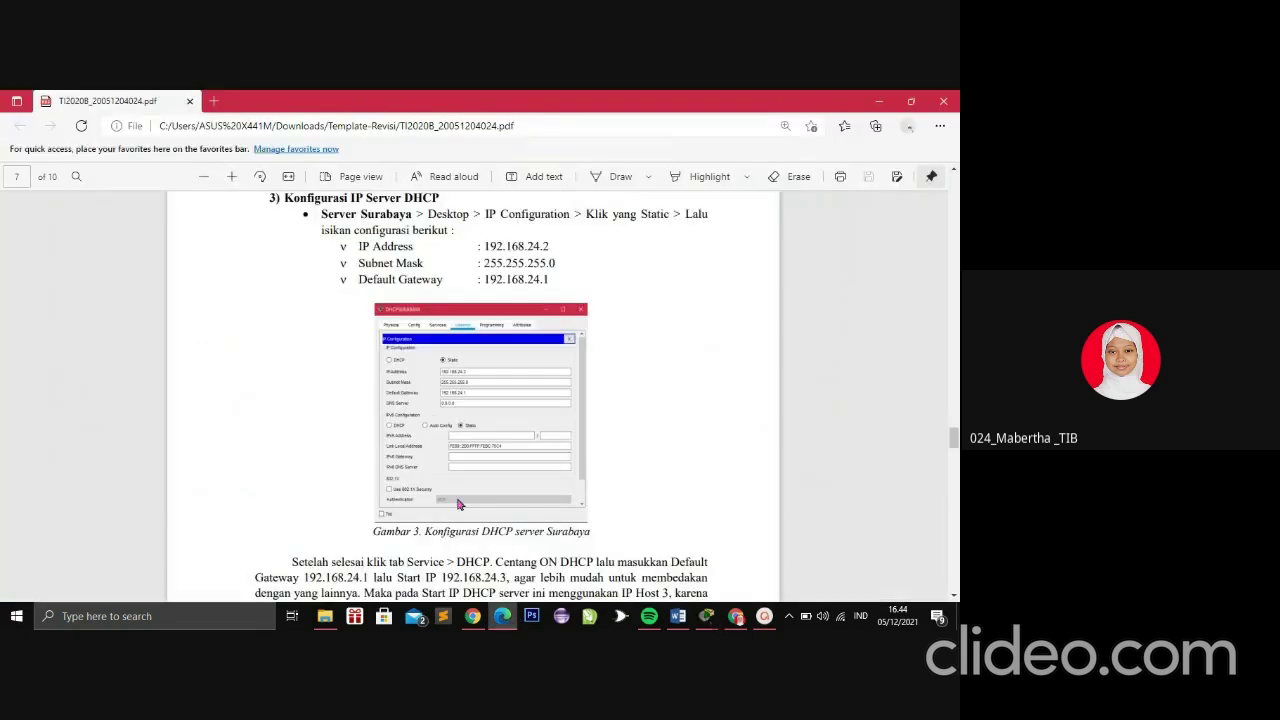
{"action": "scroll", "coordinate": [459, 504], "scroll_direction": "down", "scroll_amount": 3}
{"action": "scroll", "coordinate": [425, 450], "scroll_direction": "down", "scroll_amount": 3}
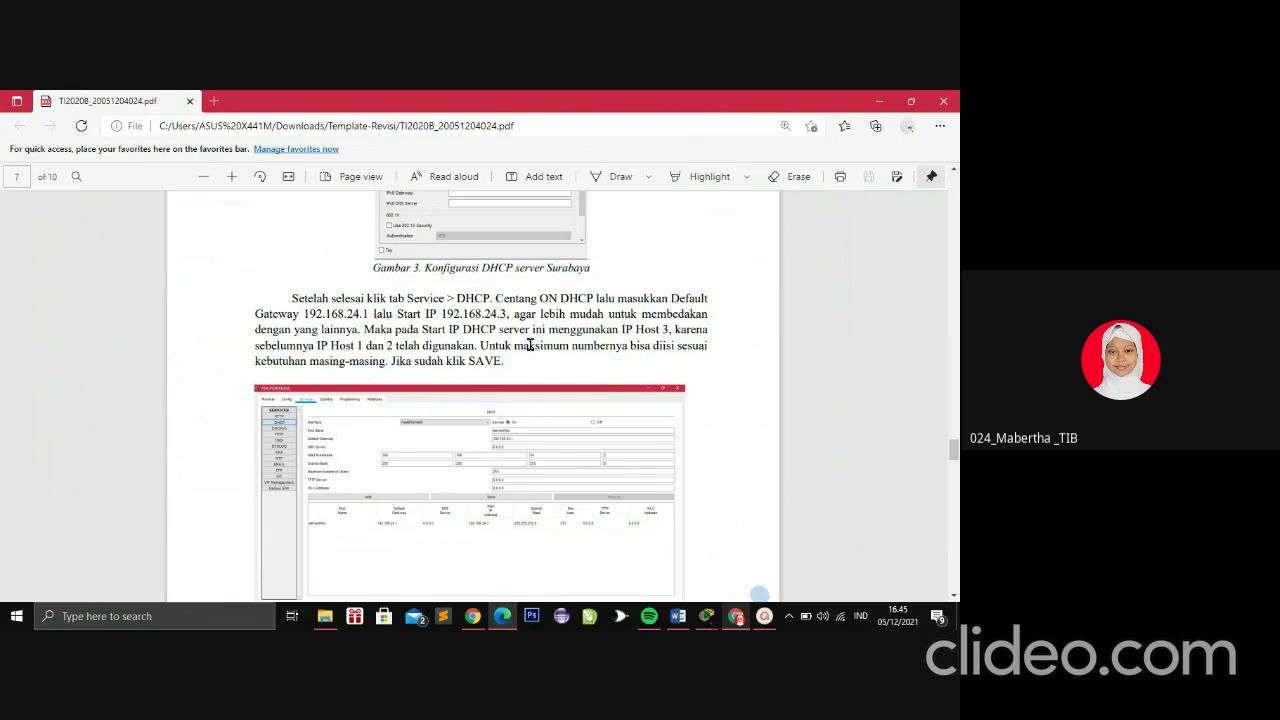
Show the DHCPSURABAYA server's DHCP service settings in Cisco Packet Tracer and widen the window to fit the whole pool table
{"action": "left_click", "coordinate": [706, 615]}
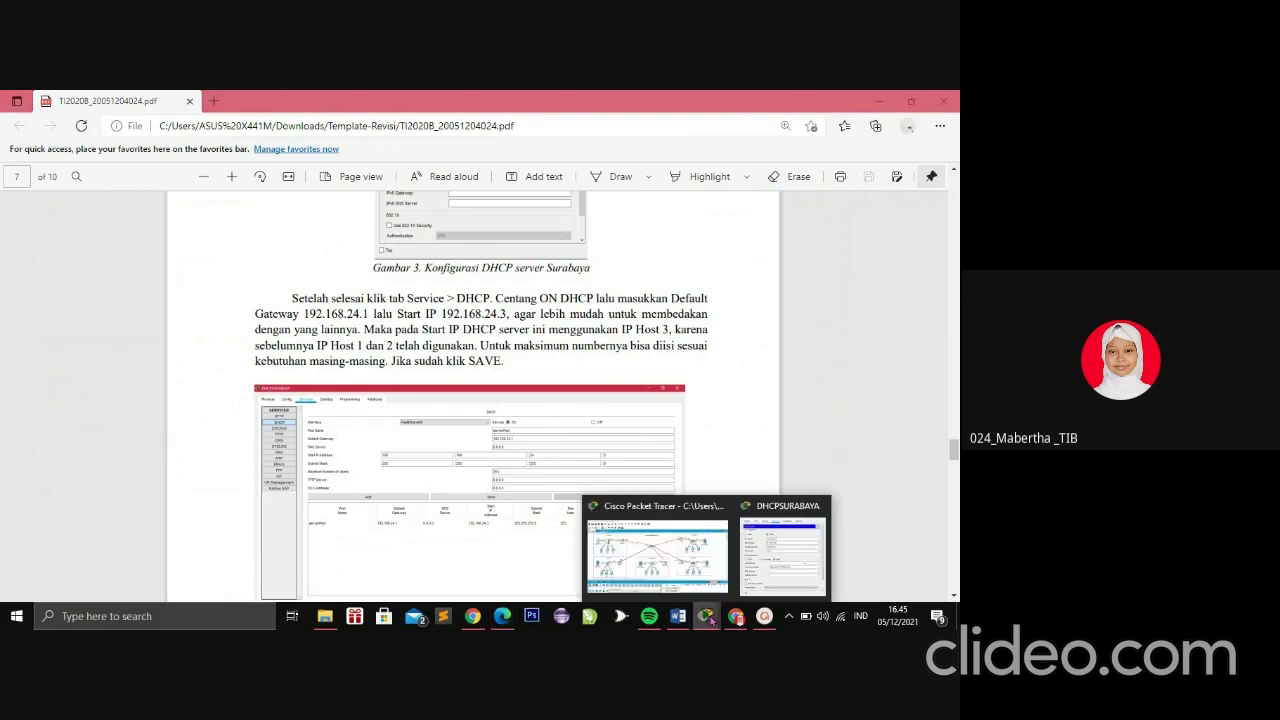
{"action": "left_click", "coordinate": [698, 565]}
{"action": "mouse_move", "coordinate": [706, 615]}
{"action": "left_click", "coordinate": [750, 551]}
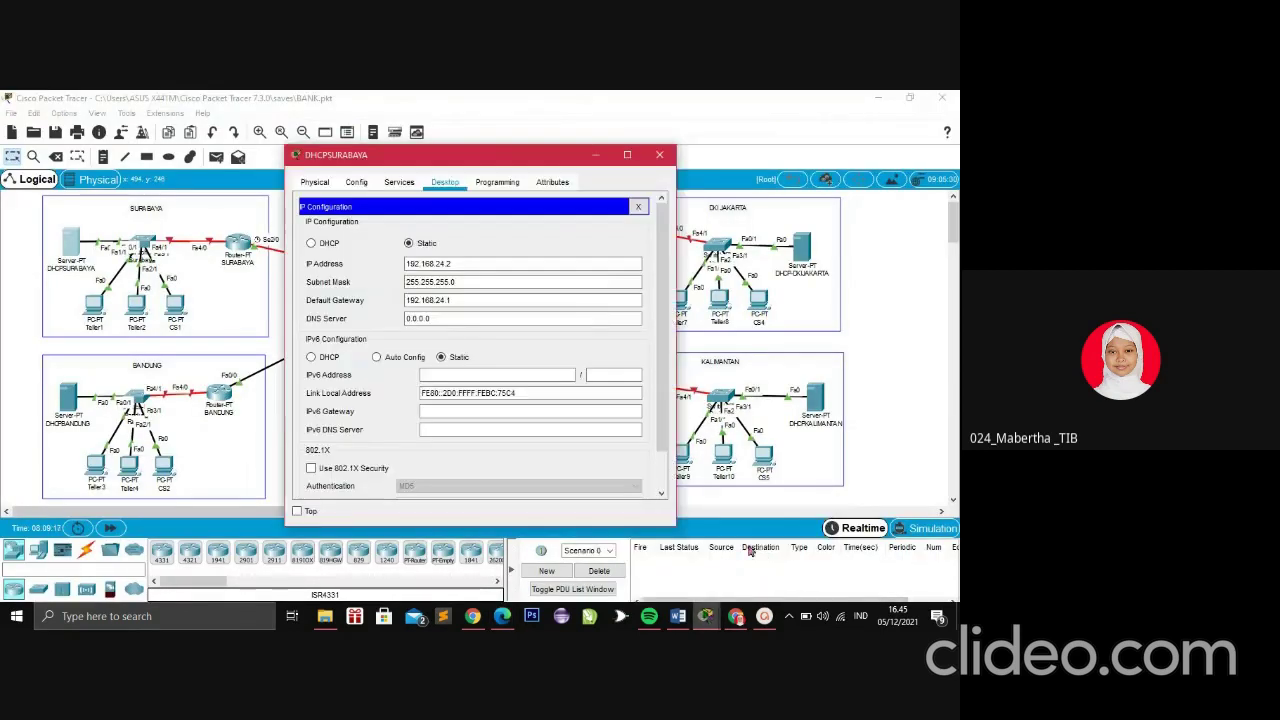
{"action": "left_click", "coordinate": [393, 183]}
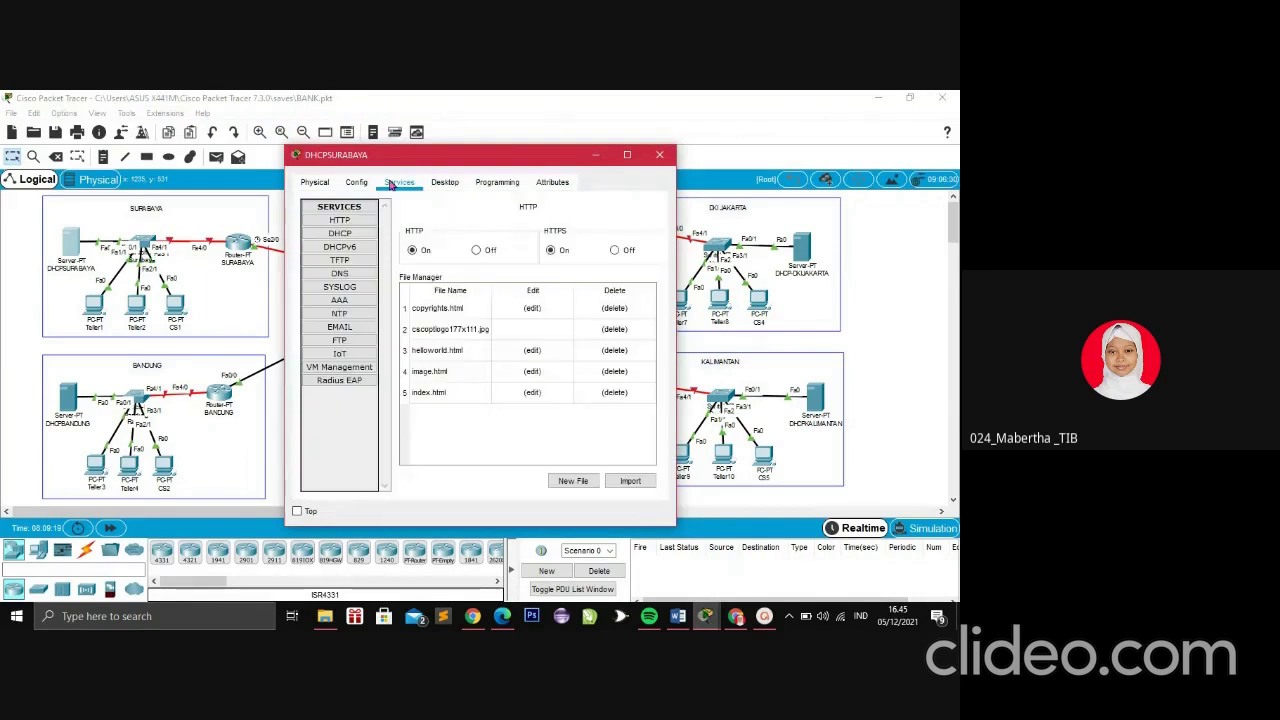
{"action": "left_click", "coordinate": [366, 234]}
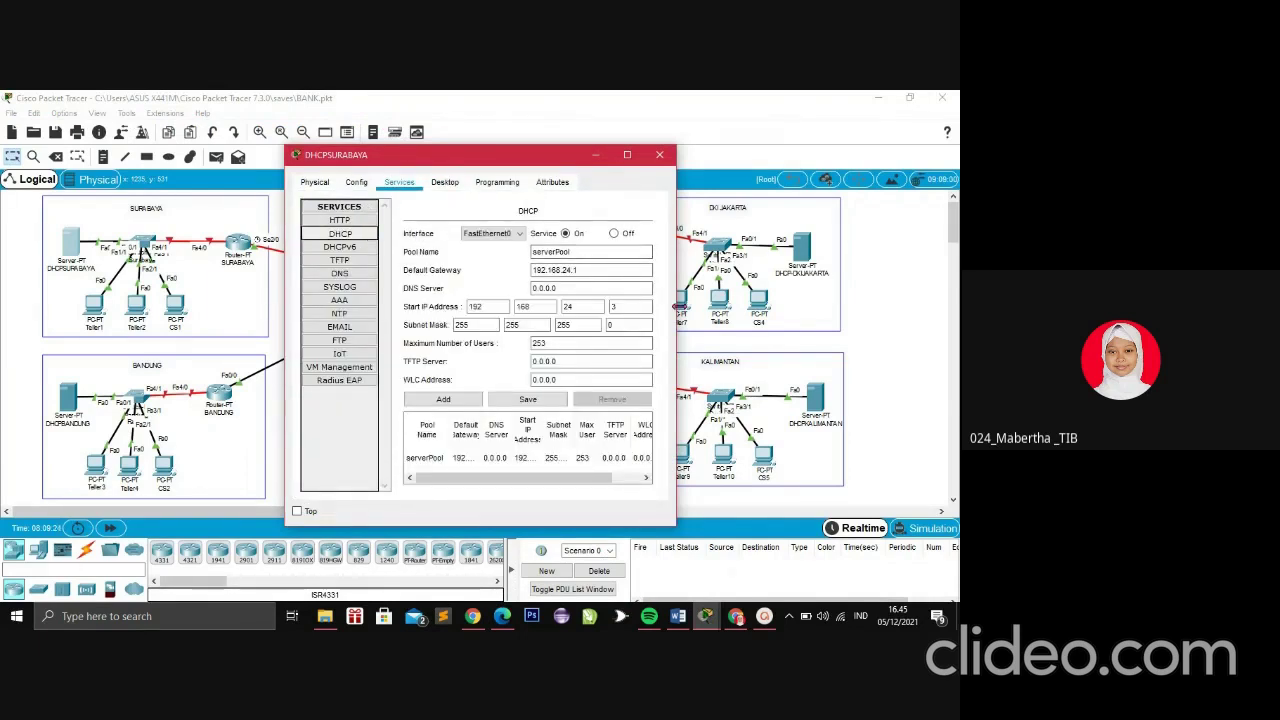
{"action": "left_click_drag", "start_coordinate": [677, 306], "coordinate": [846, 309]}
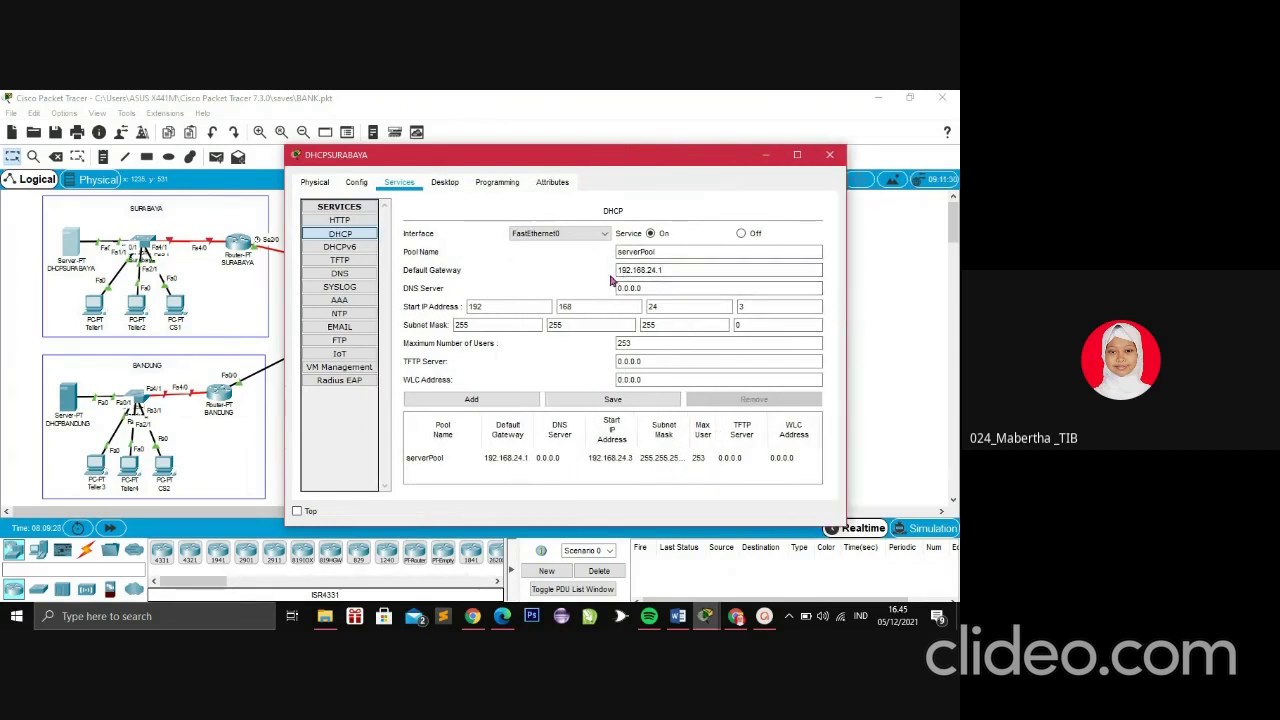
Check serverPool's default gateway, start IP address and maximum number of users, save the pool, and close the DHCPSURABAYA window
{"action": "left_click", "coordinate": [672, 270]}
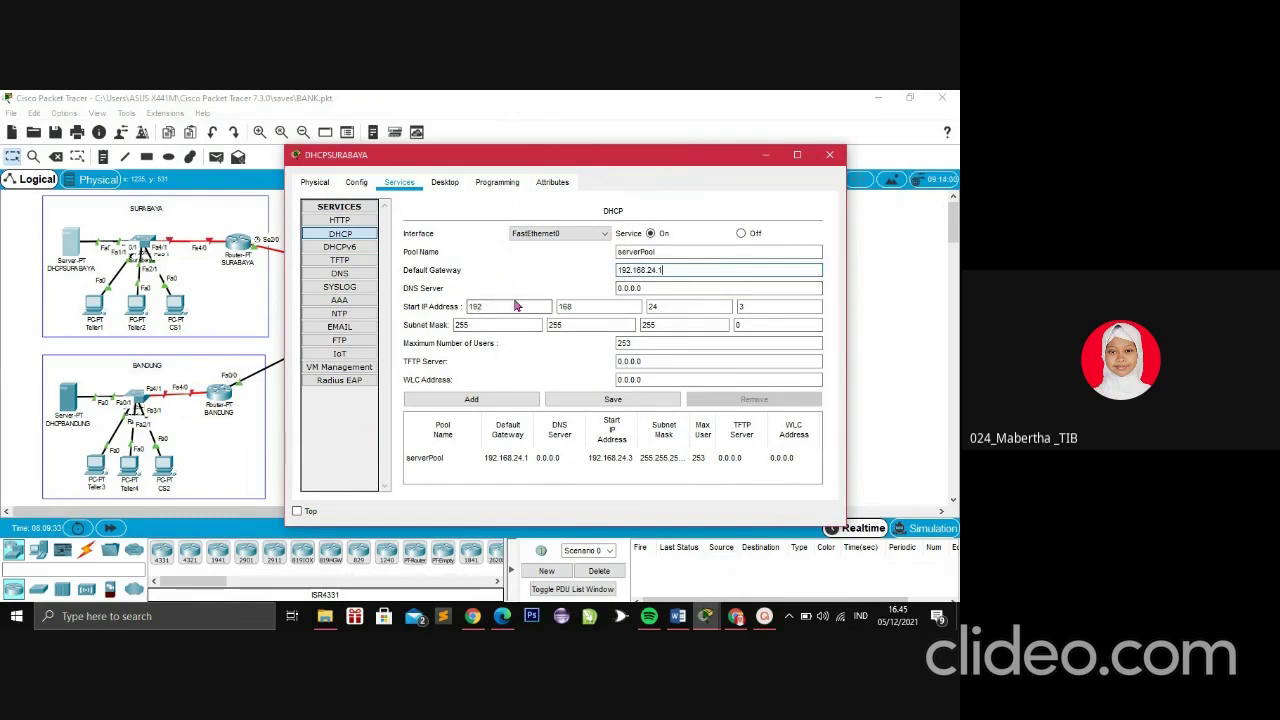
{"action": "left_click", "coordinate": [777, 306]}
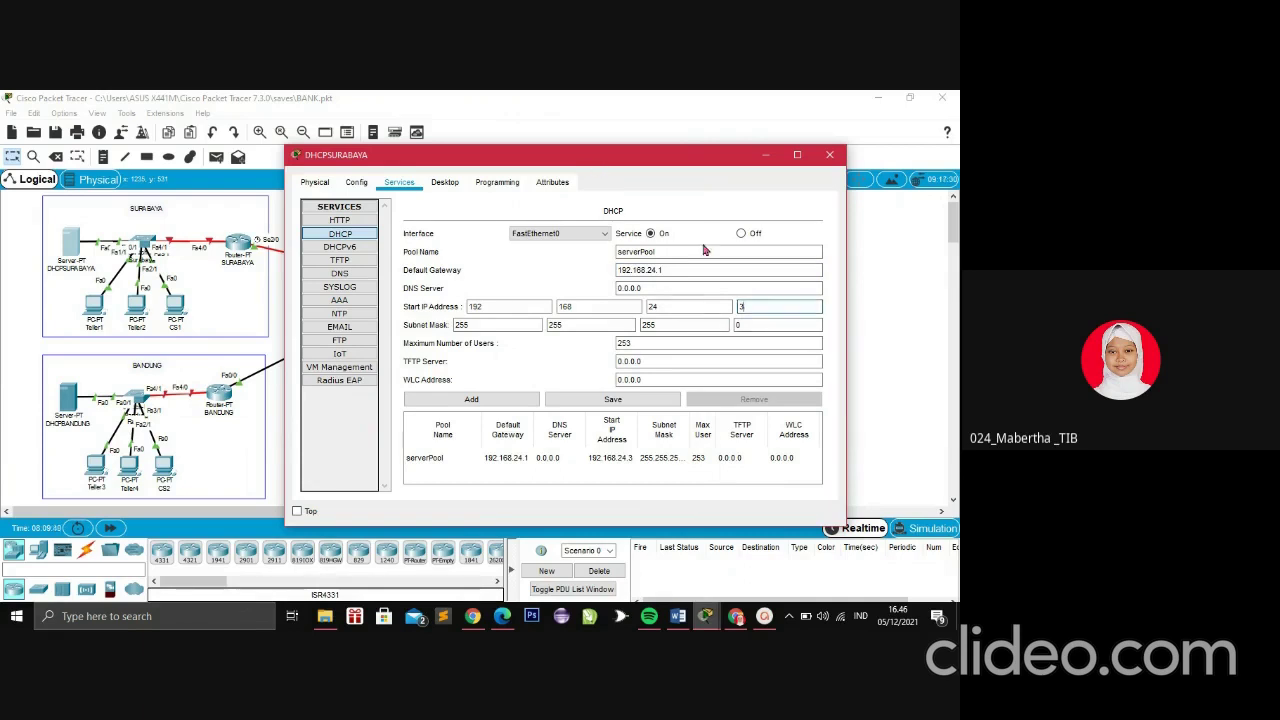
{"action": "left_click", "coordinate": [641, 405]}
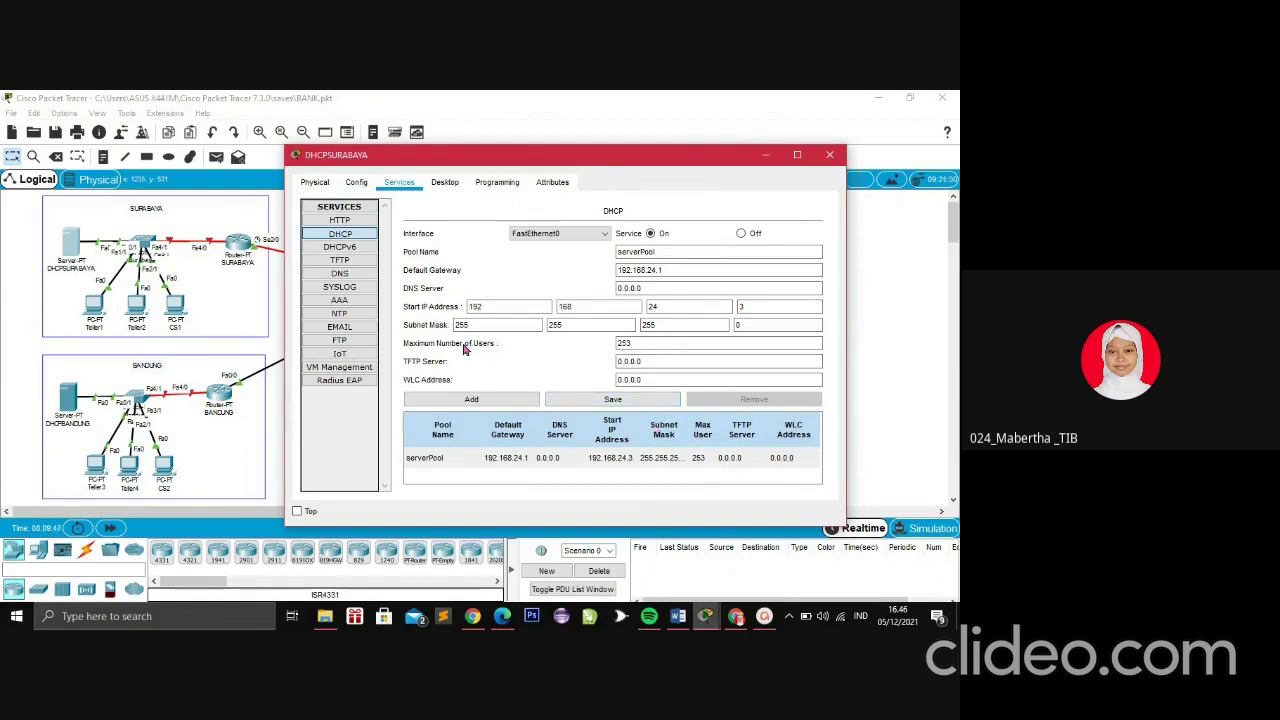
{"action": "left_click", "coordinate": [620, 341]}
{"action": "left_click", "coordinate": [662, 405]}
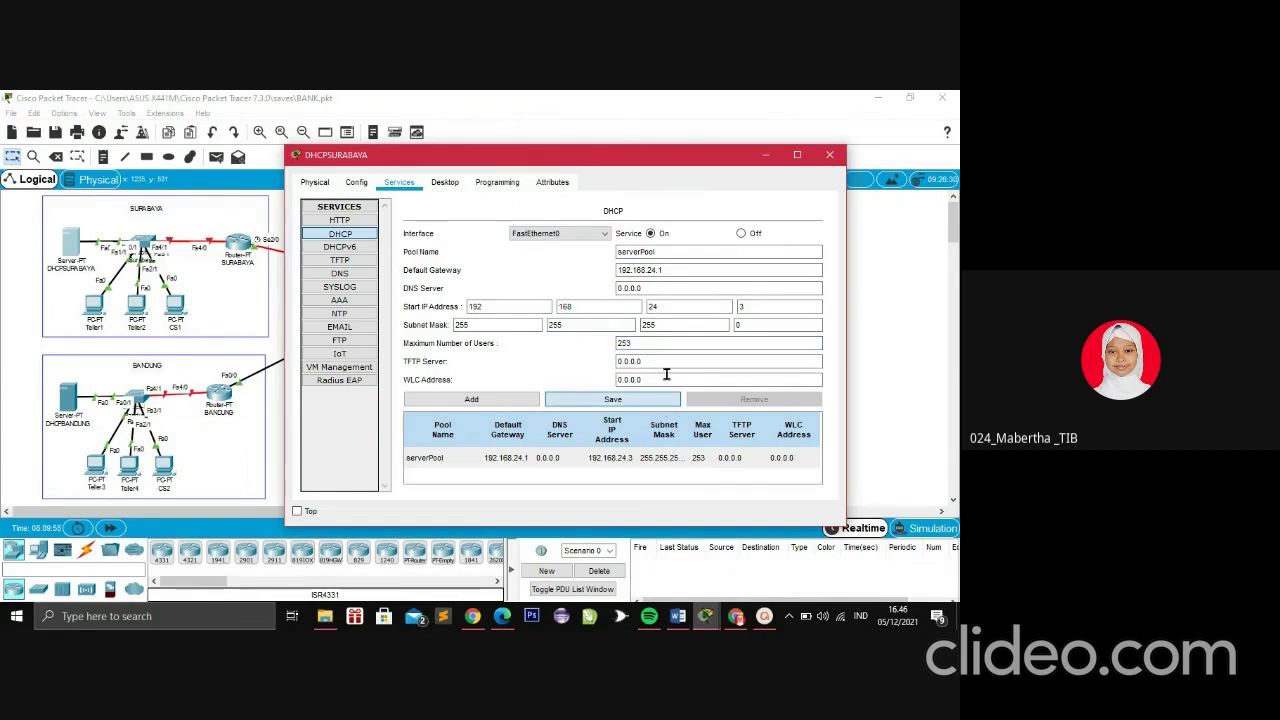
{"action": "left_click", "coordinate": [834, 157]}
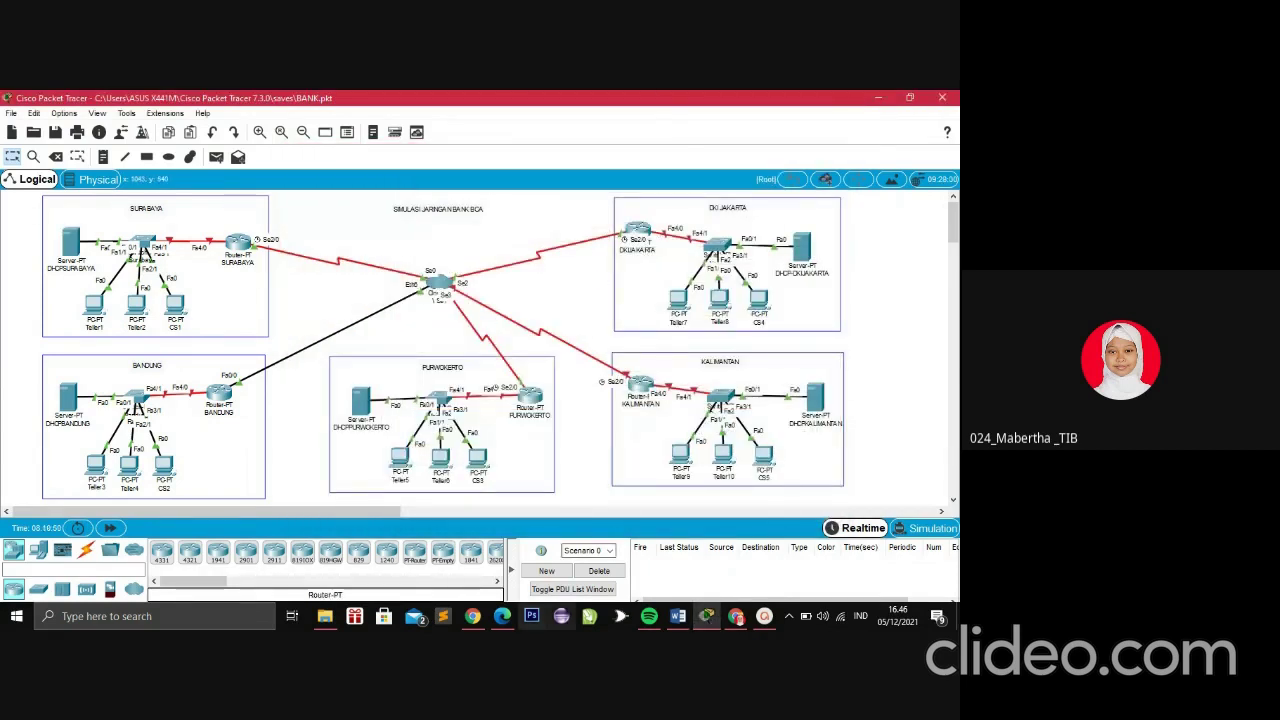
Switch to the PDF report and review the IP settings listed for the Bandung, Purwokerto, DKI Jakarta and Kalimantan servers
{"action": "mouse_move", "coordinate": [502, 616]}
{"action": "left_click", "coordinate": [505, 540]}
{"action": "scroll", "coordinate": [511, 457], "scroll_direction": "down", "scroll_amount": 1}
{"action": "scroll", "coordinate": [511, 457], "scroll_direction": "down", "scroll_amount": 8}
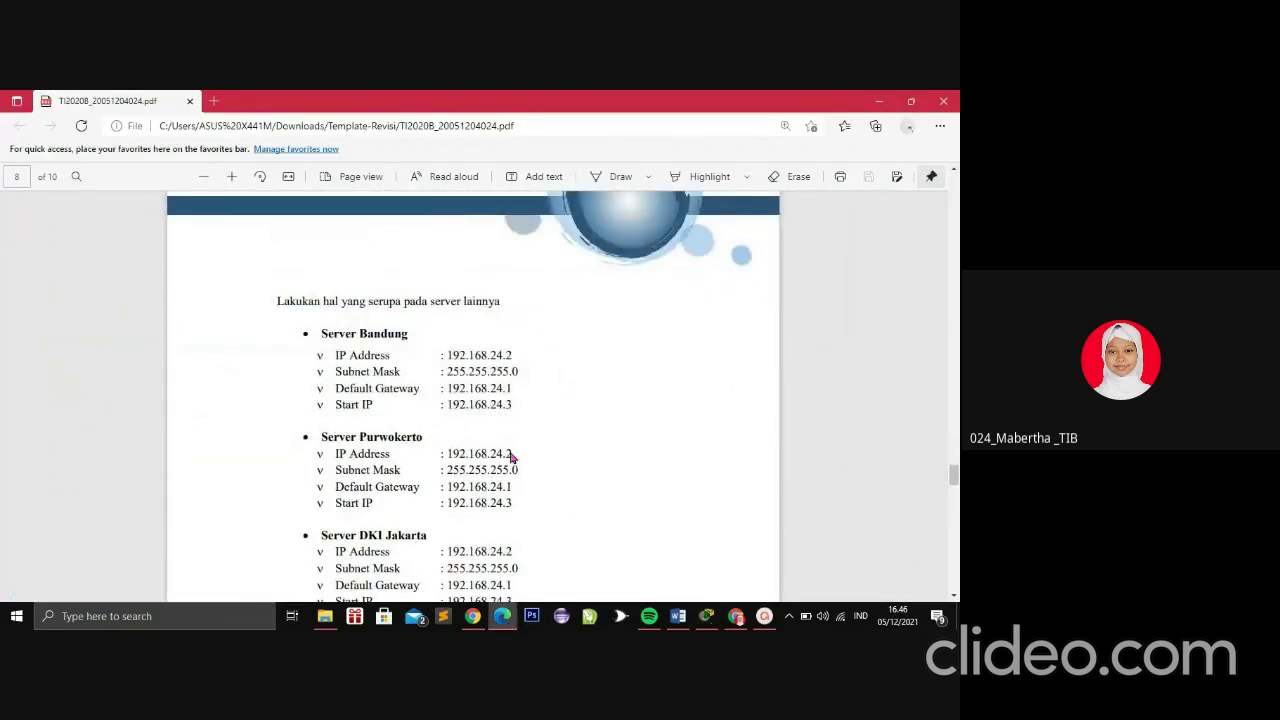
{"action": "scroll", "coordinate": [511, 457], "scroll_direction": "down", "scroll_amount": 6}
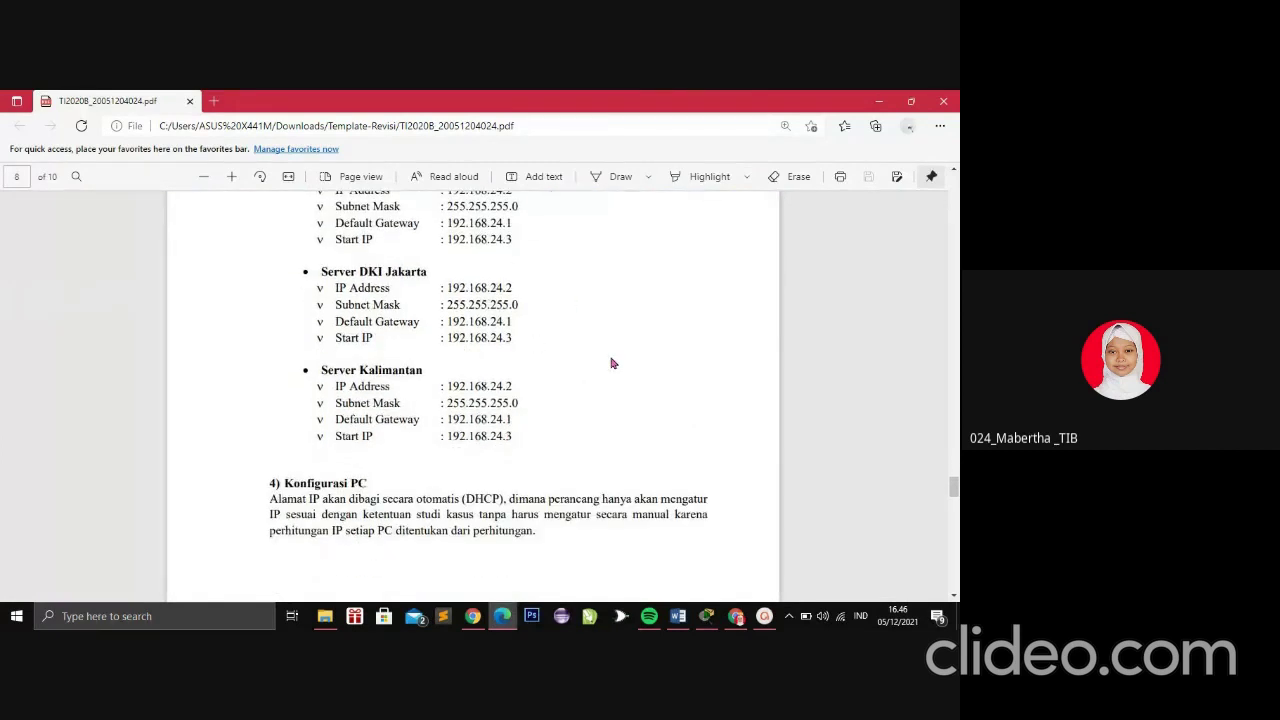
{"action": "scroll", "coordinate": [600, 407], "scroll_direction": "up", "scroll_amount": 9}
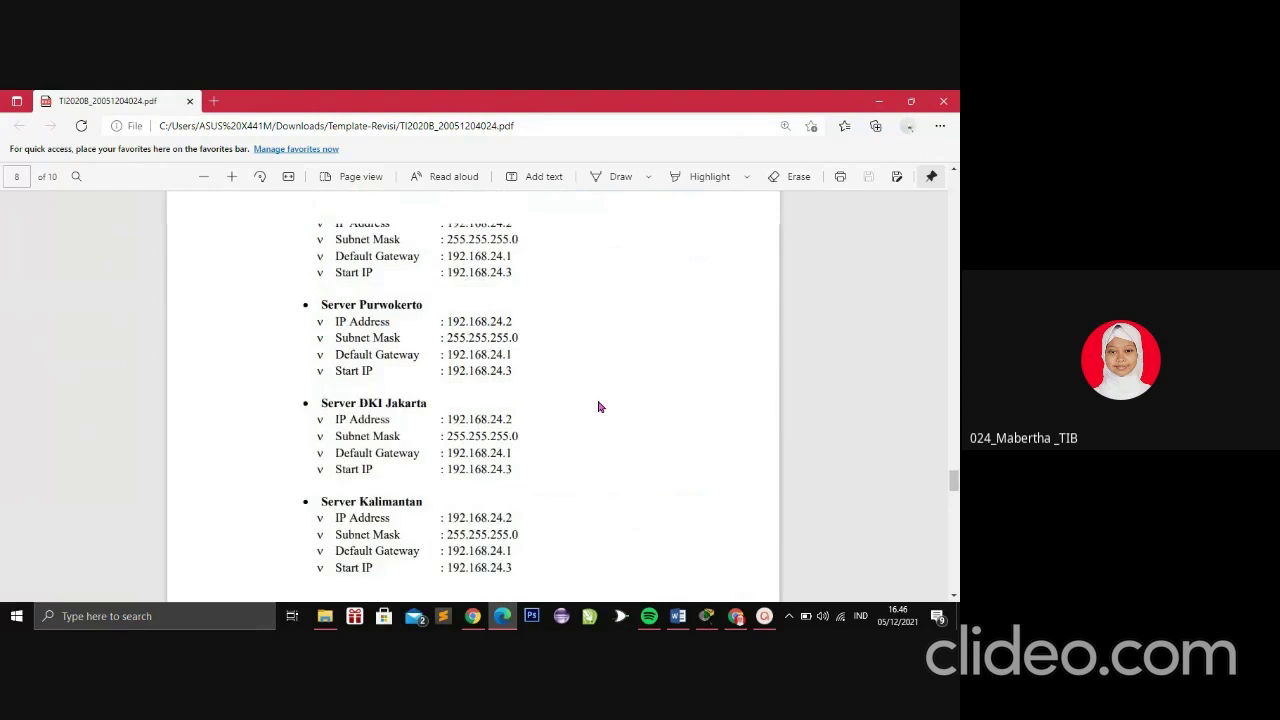
{"action": "scroll", "coordinate": [600, 407], "scroll_direction": "down", "scroll_amount": 6}
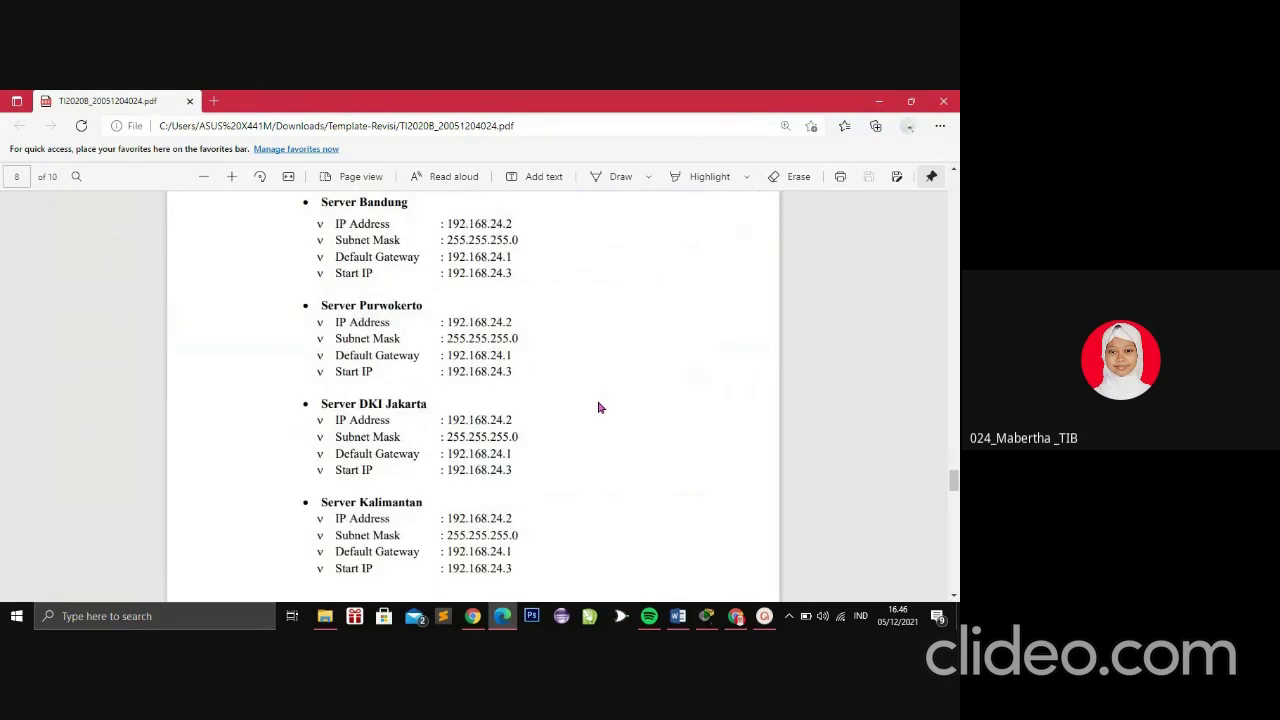
Read section 4, Konfigurasi PC, in the report and examine its DHCP example in Gambar 5
{"action": "scroll", "coordinate": [600, 407], "scroll_direction": "down", "scroll_amount": 8}
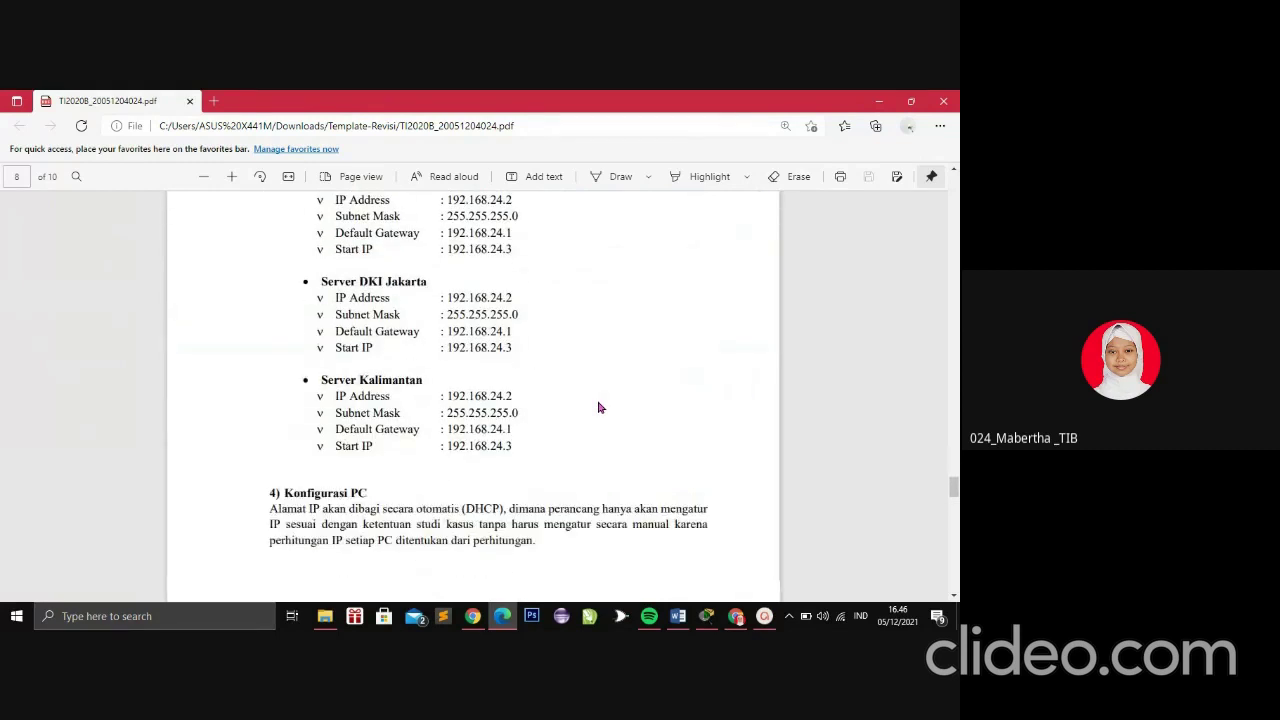
{"action": "scroll", "coordinate": [545, 462], "scroll_direction": "down", "scroll_amount": 5}
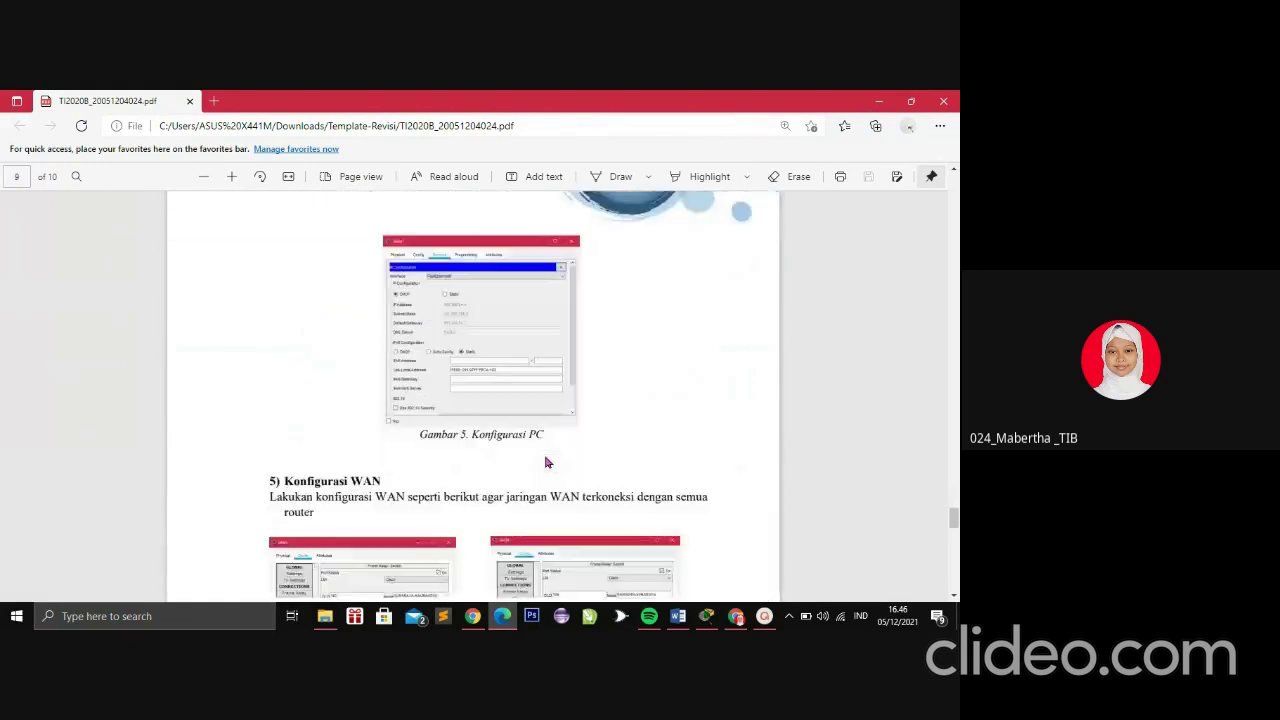
{"action": "scroll", "coordinate": [545, 462], "scroll_direction": "up", "scroll_amount": 10}
{"action": "scroll", "coordinate": [545, 462], "scroll_direction": "down", "scroll_amount": 3}
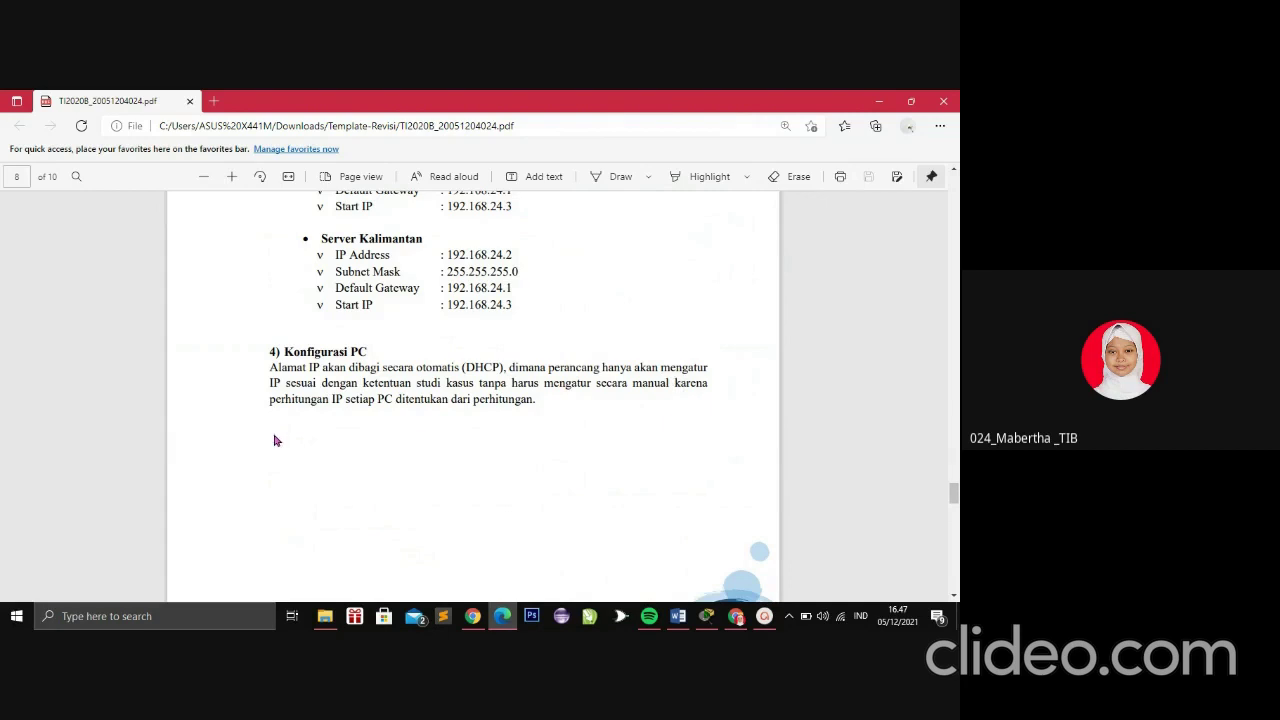
{"action": "scroll", "coordinate": [520, 402], "scroll_direction": "down", "scroll_amount": 8}
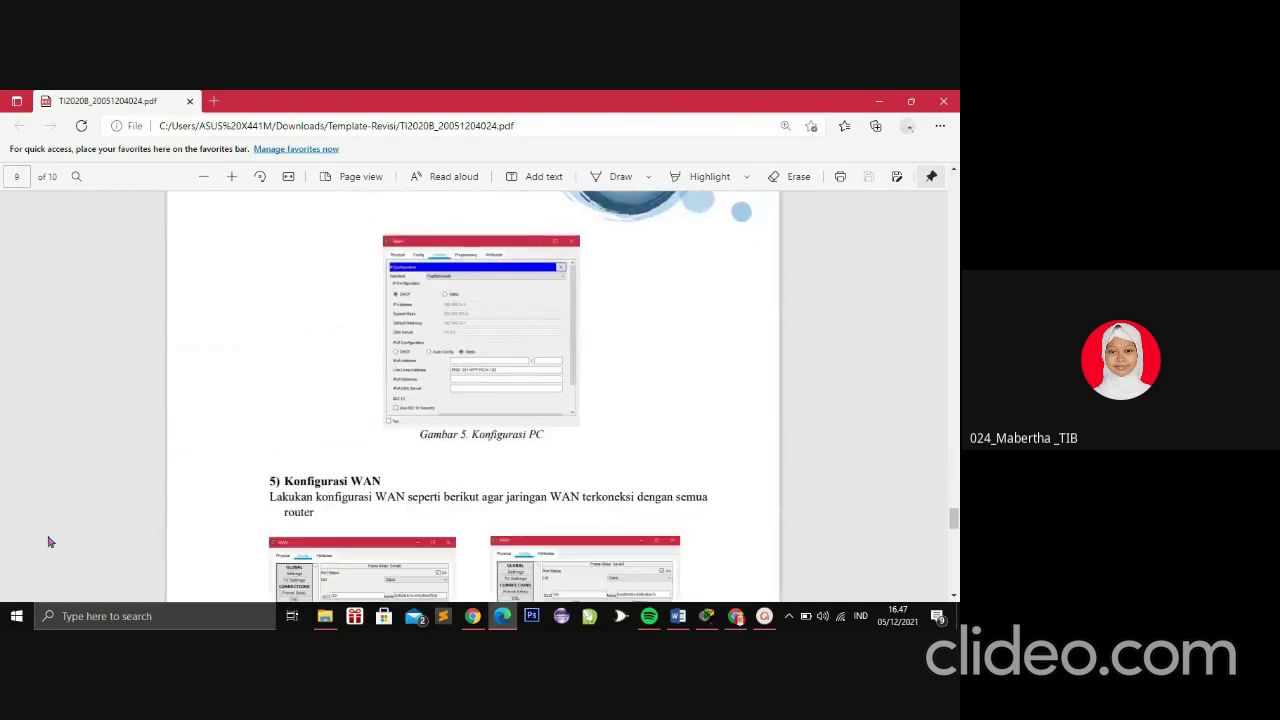
Switch to Cisco Packet Tracer and open the IP configuration of Teller1 in the SURABAYA network
{"action": "left_click", "coordinate": [706, 616]}
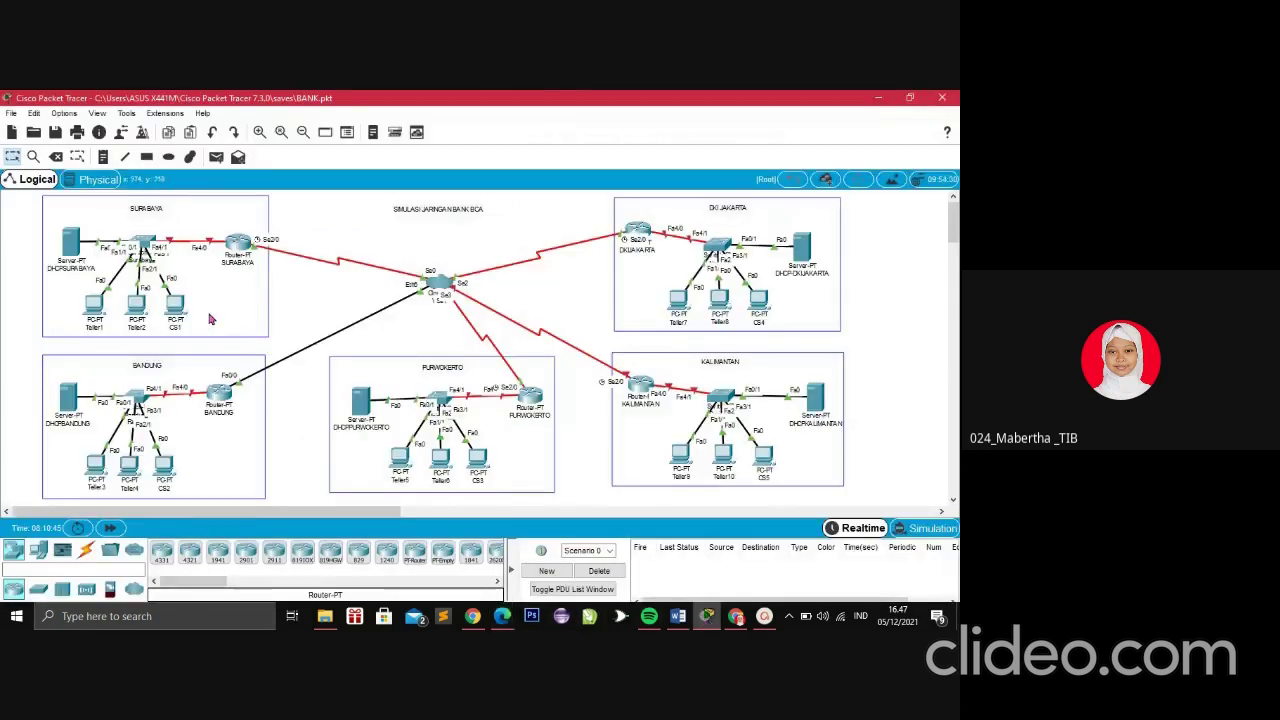
{"action": "left_click", "coordinate": [98, 313]}
{"action": "left_click", "coordinate": [322, 221]}
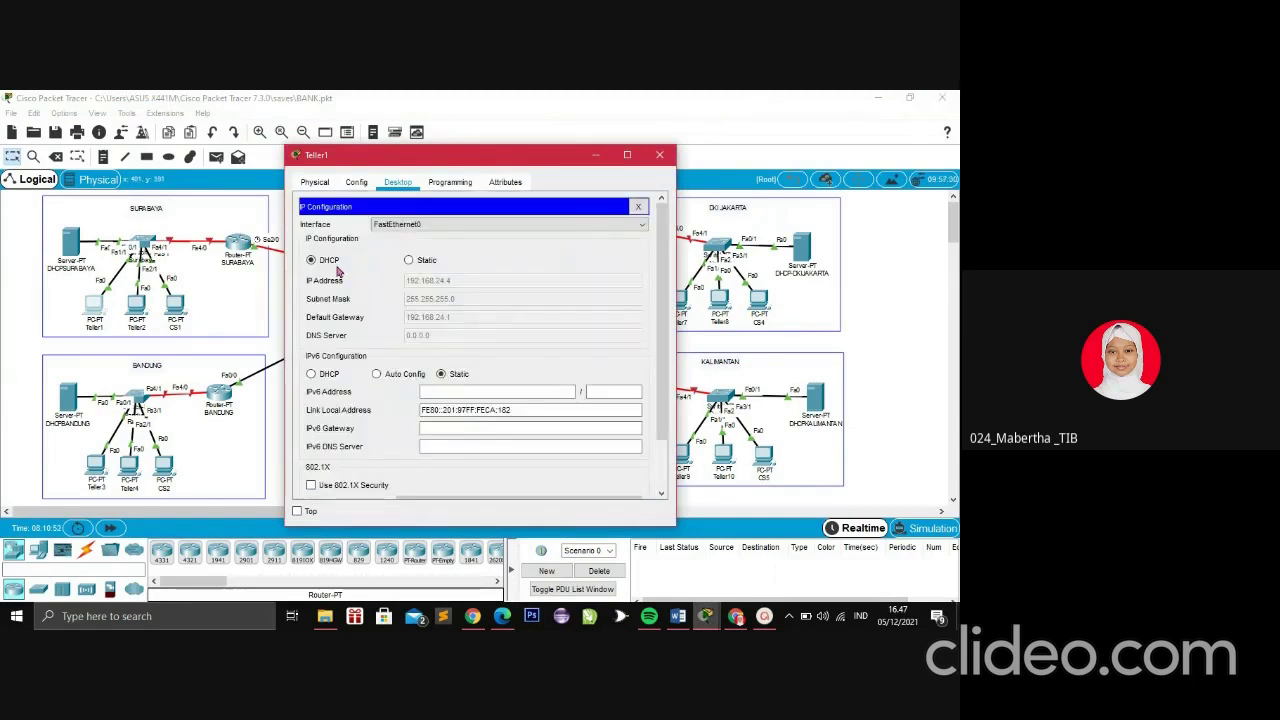
Compare Teller1's static addressing fields with its DHCP settings, leave it on DHCP, and close its window
{"action": "left_click", "coordinate": [408, 260]}
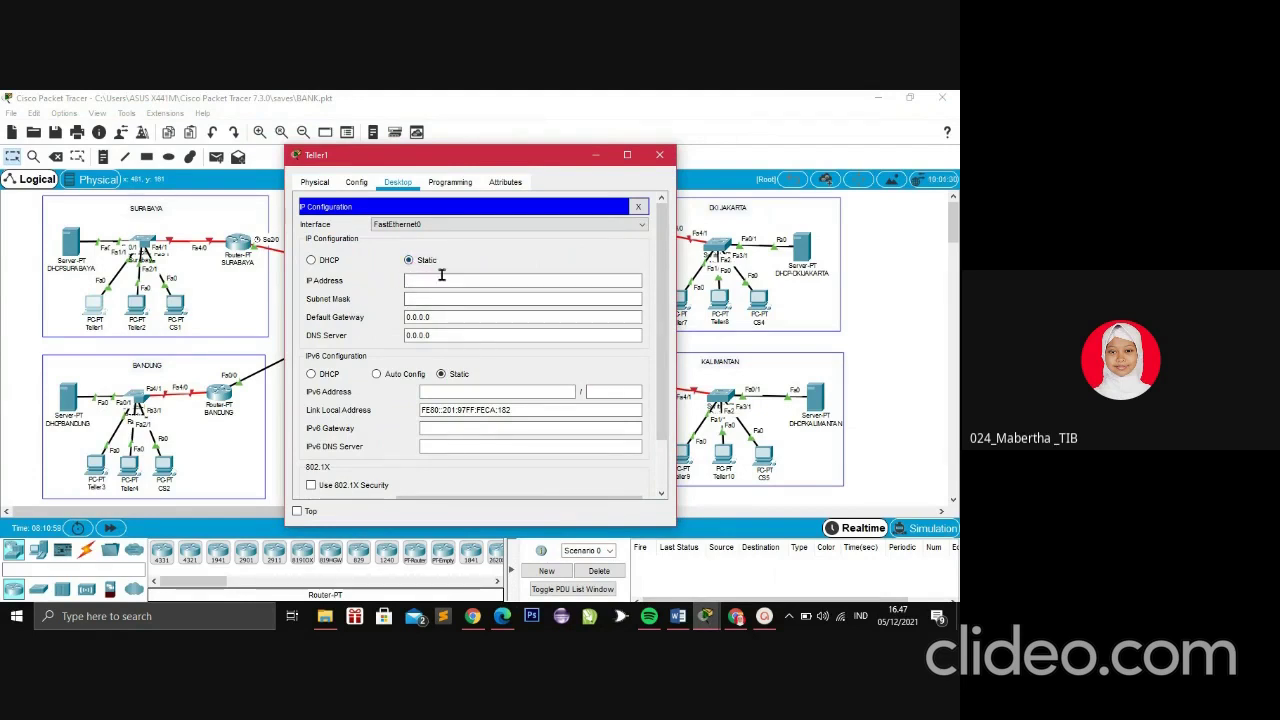
{"action": "left_click", "coordinate": [440, 276]}
{"action": "left_click", "coordinate": [462, 299]}
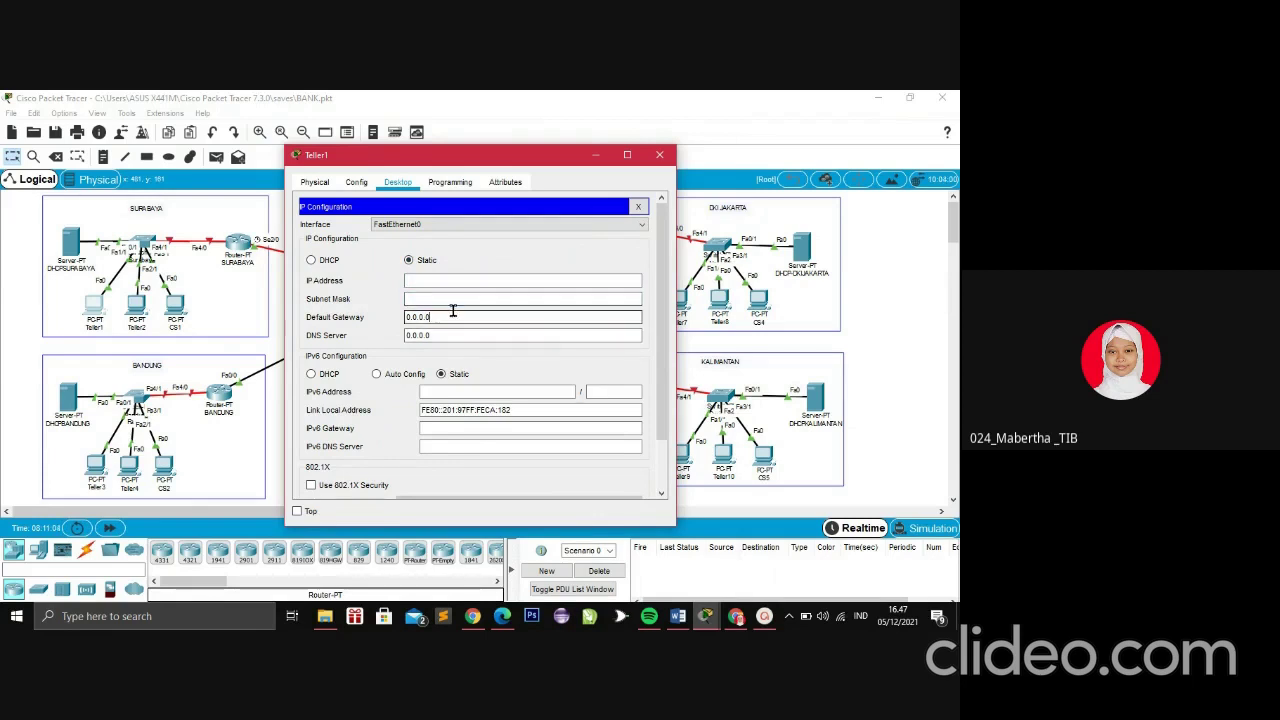
{"action": "left_click", "coordinate": [452, 281]}
{"action": "left_click", "coordinate": [311, 261]}
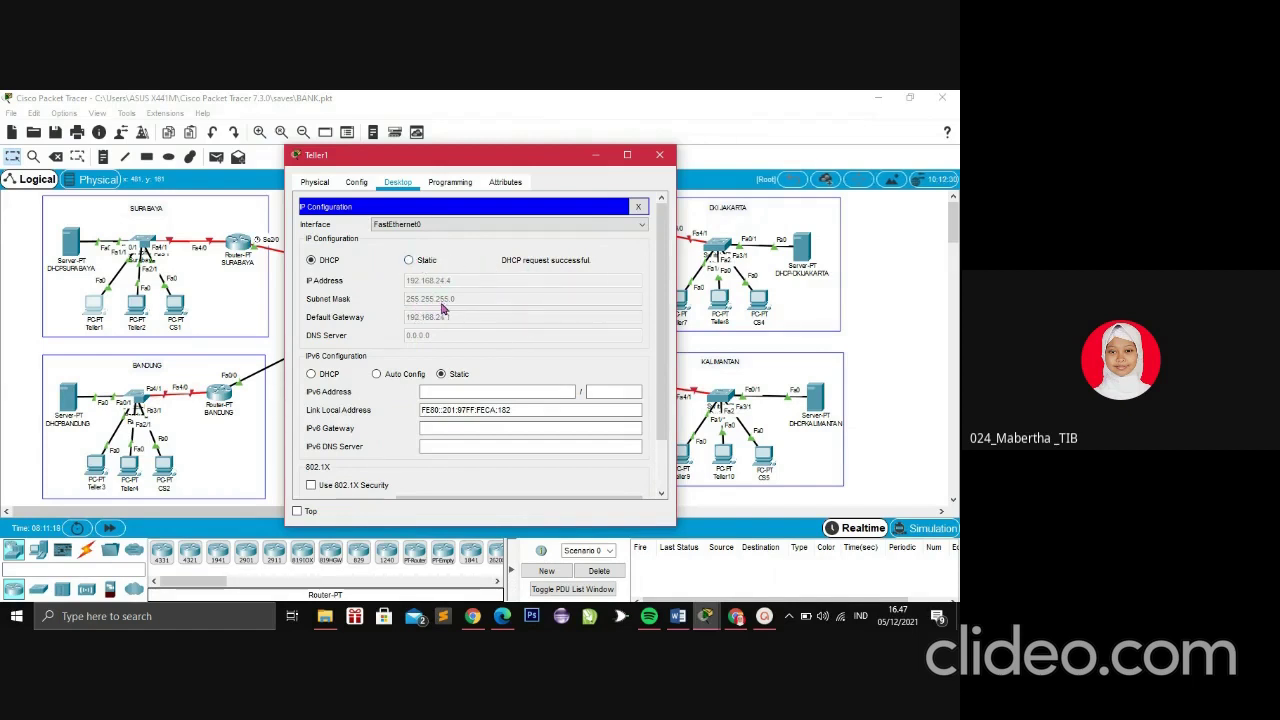
{"action": "left_click", "coordinate": [659, 156]}
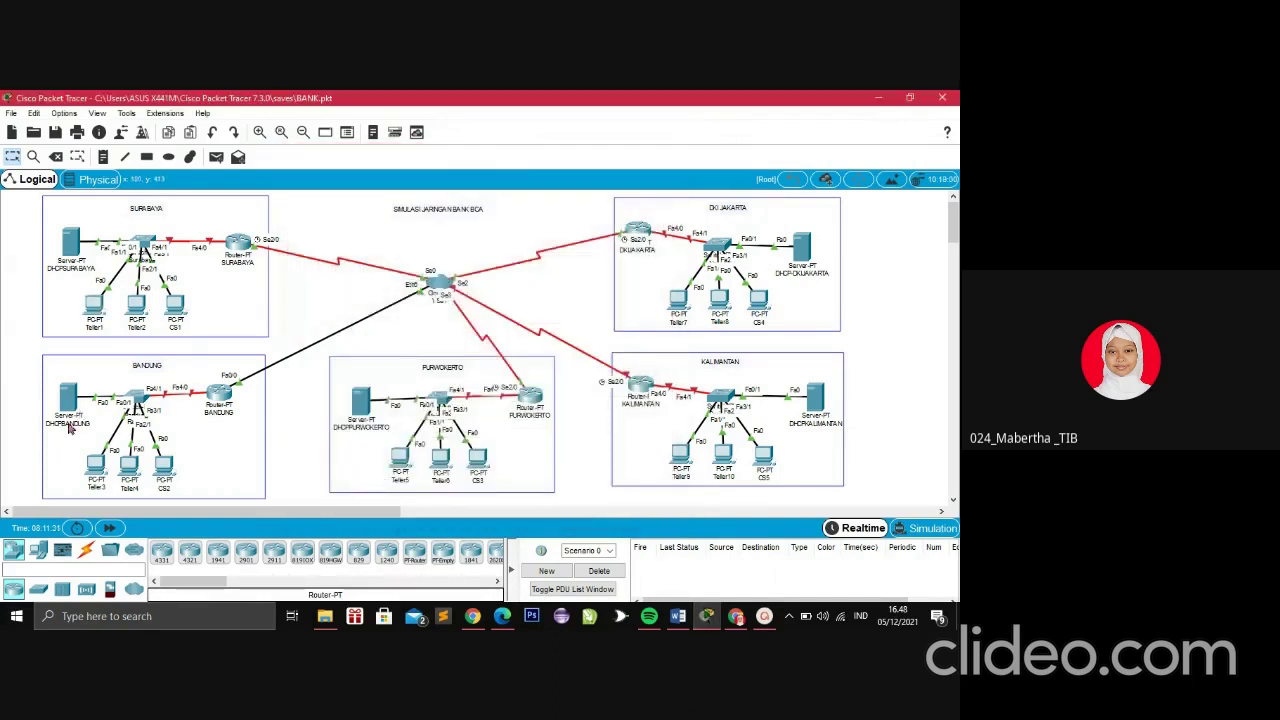
Open Teller3's IP configuration in the BANDUNG network, compare static with DHCP addressing, leave it on DHCP, and close the window
{"action": "left_click", "coordinate": [96, 466]}
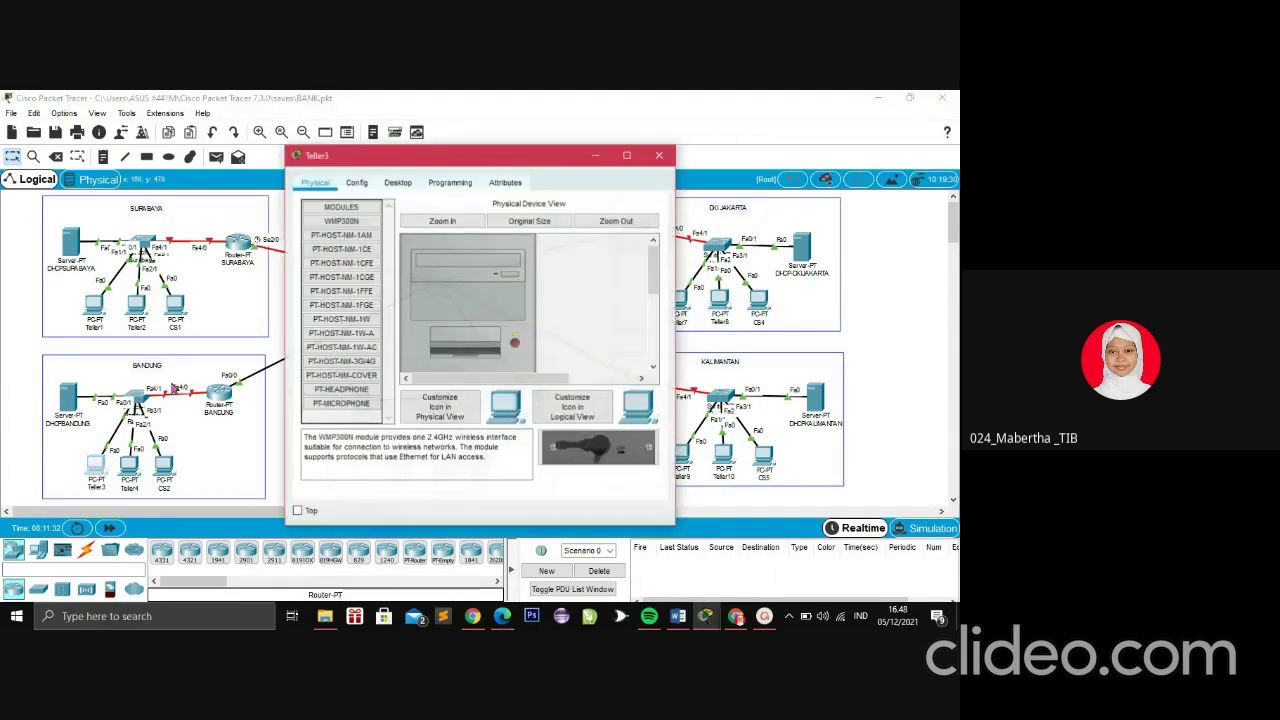
{"action": "left_click", "coordinate": [390, 186]}
{"action": "left_click", "coordinate": [345, 235]}
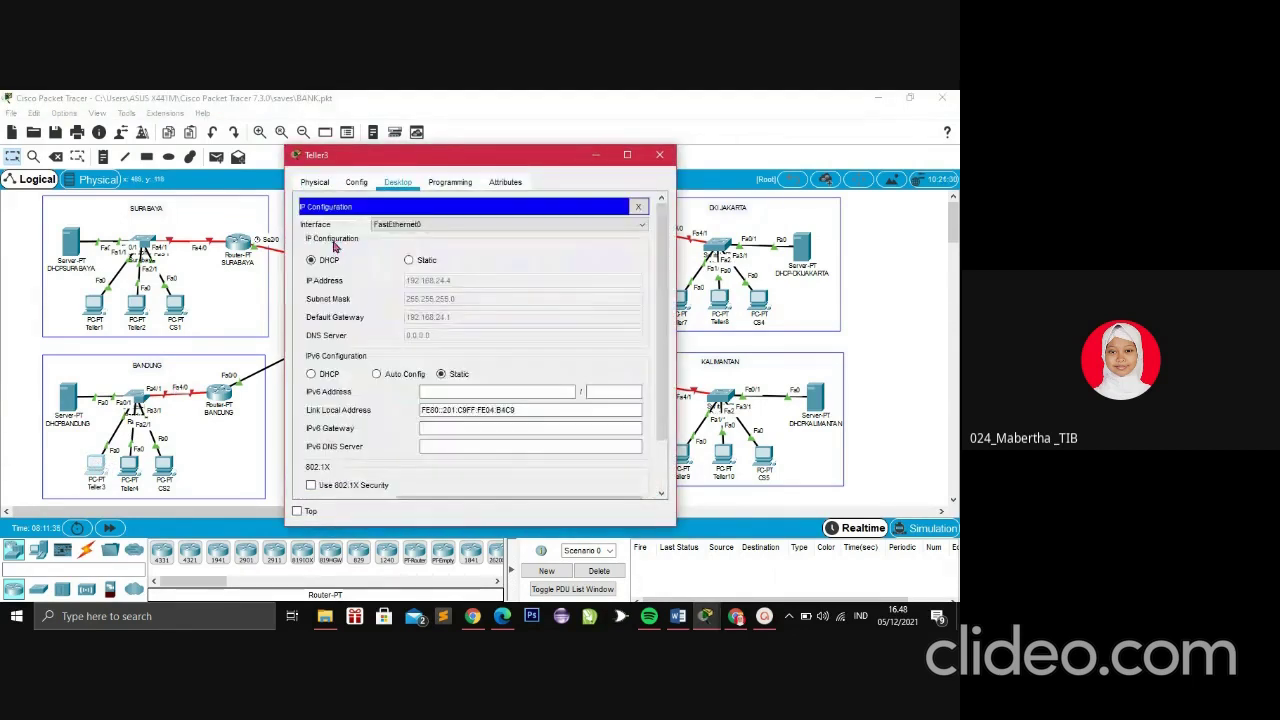
{"action": "left_click", "coordinate": [408, 260]}
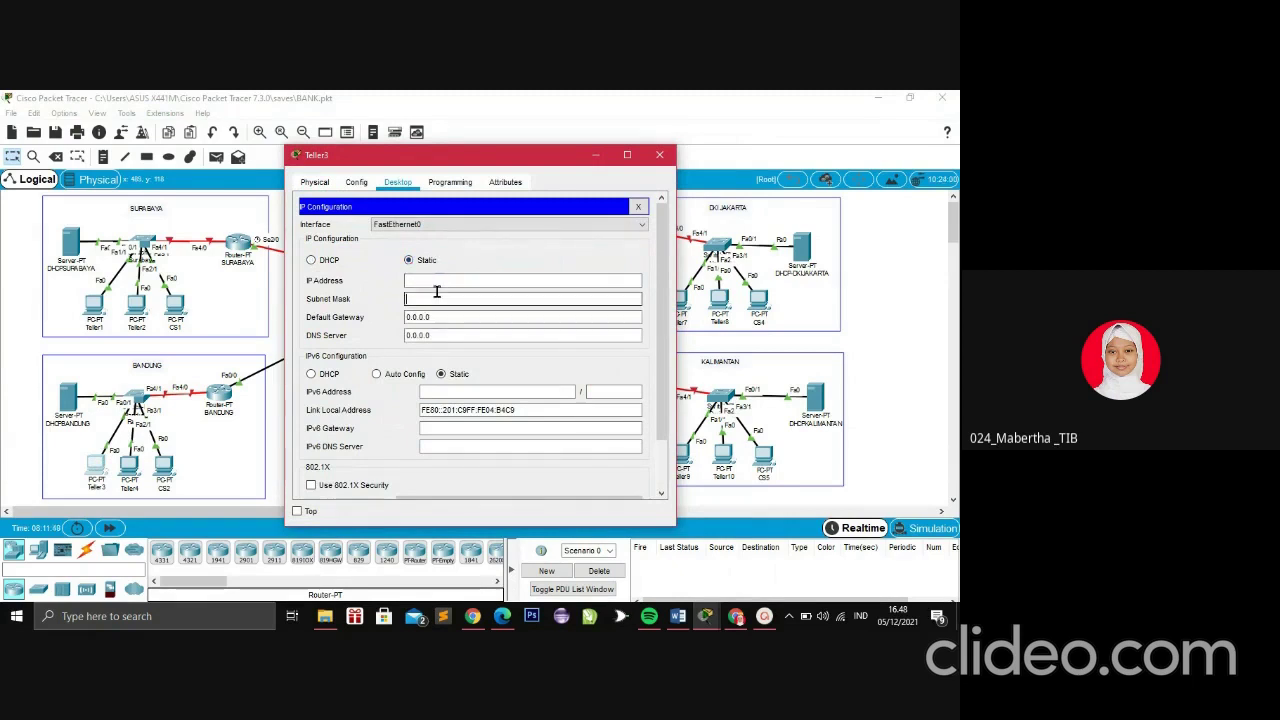
{"action": "left_click", "coordinate": [311, 260]}
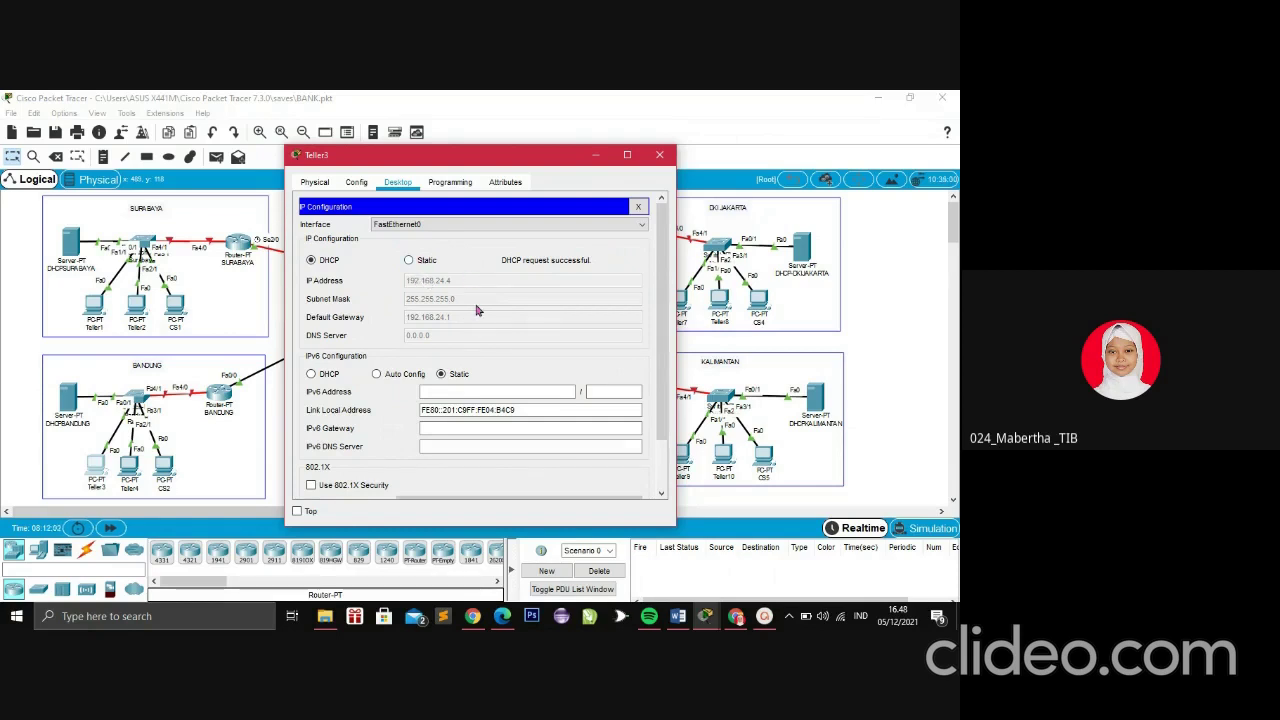
{"action": "left_click", "coordinate": [659, 154]}
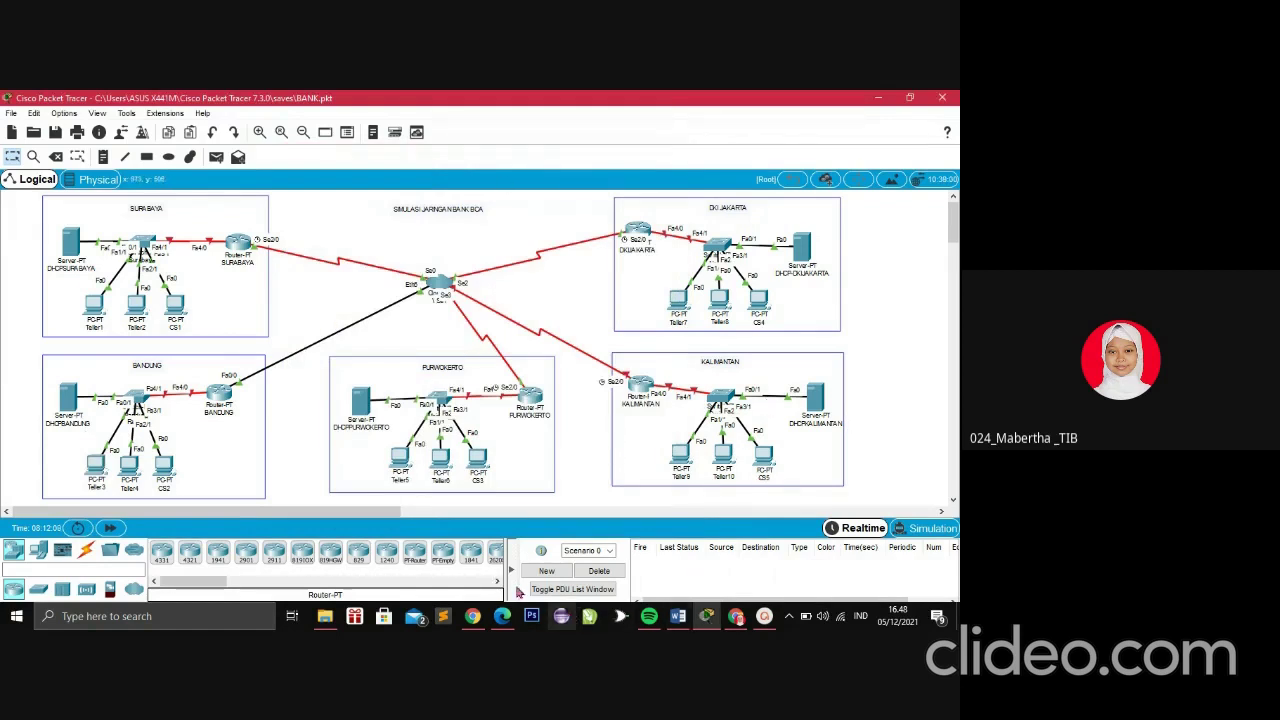
Switch to the PDF report and review section 5, Konfigurasi WAN, with its example screenshots
{"action": "left_click", "coordinate": [502, 616]}
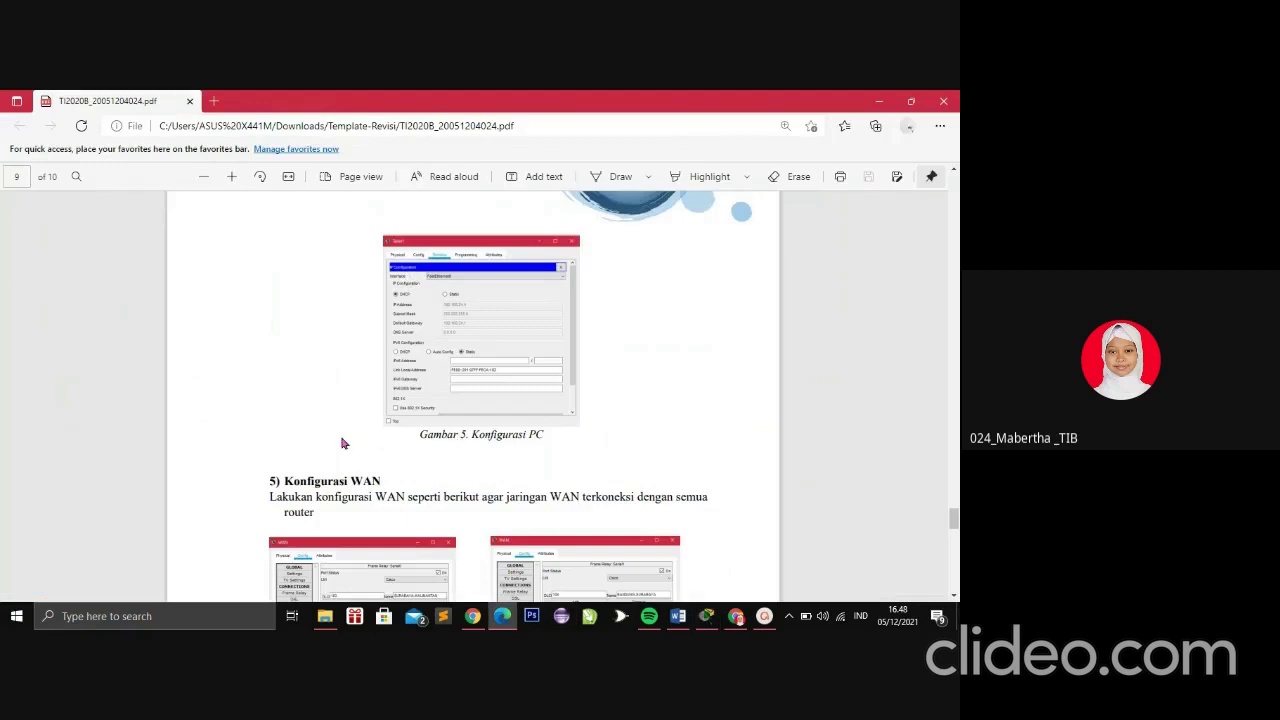
{"action": "scroll", "coordinate": [345, 440], "scroll_direction": "down", "scroll_amount": 1}
{"action": "scroll", "coordinate": [357, 371], "scroll_direction": "down", "scroll_amount": 3}
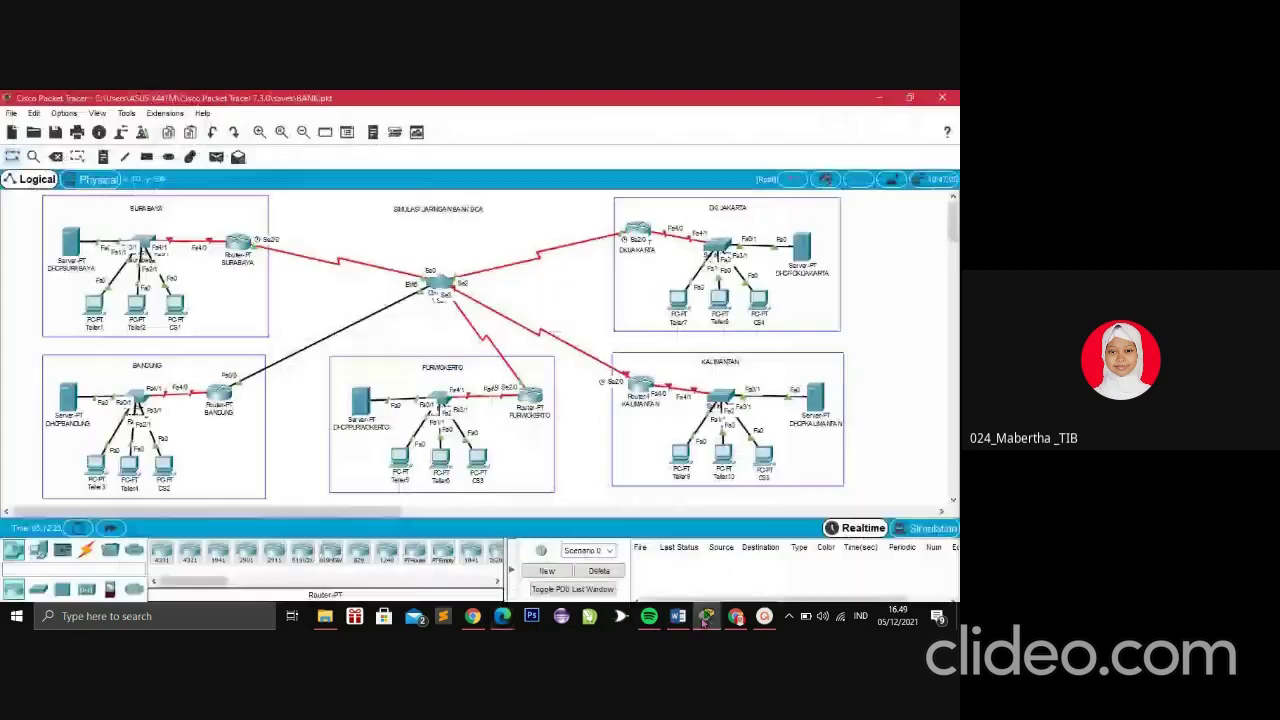
Switch to Cisco Packet Tracer and show the DLCI and name fields of the SURABAYA-BANDUNG entry on the WAN cloud's Serial0 interface
{"action": "left_click", "coordinate": [706, 616]}
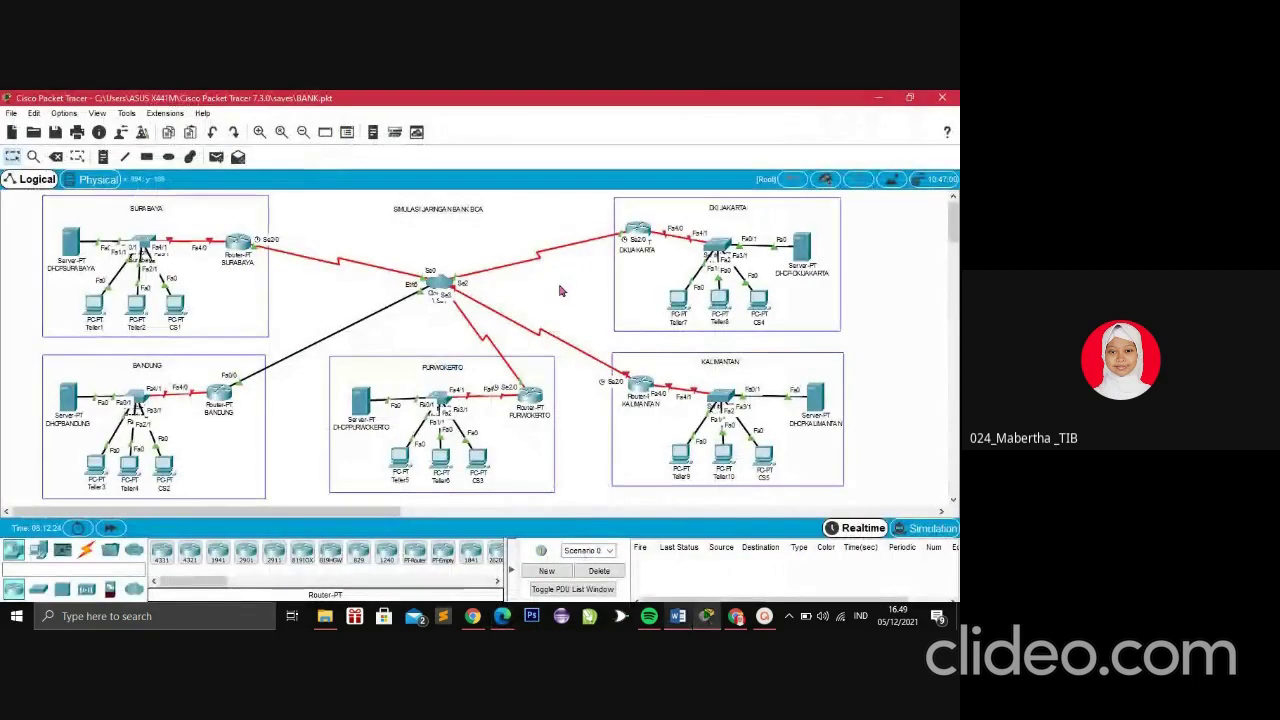
{"action": "left_click", "coordinate": [442, 286]}
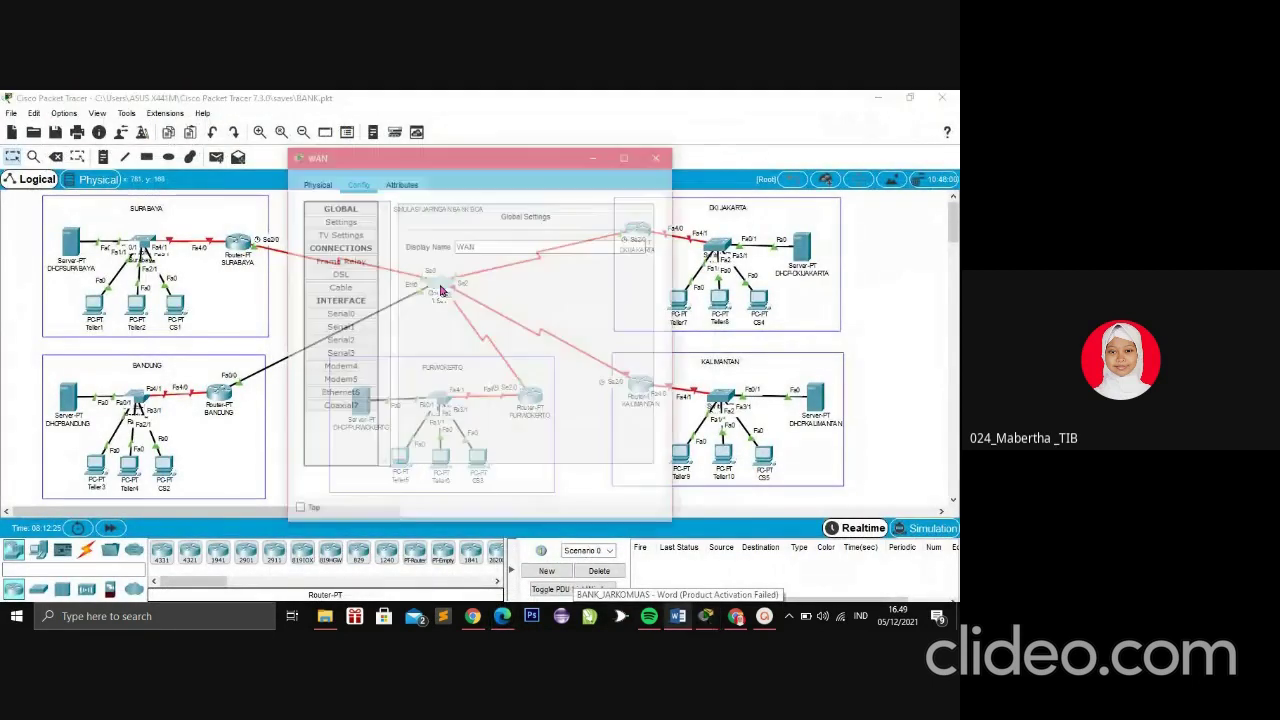
{"action": "left_click", "coordinate": [350, 315]}
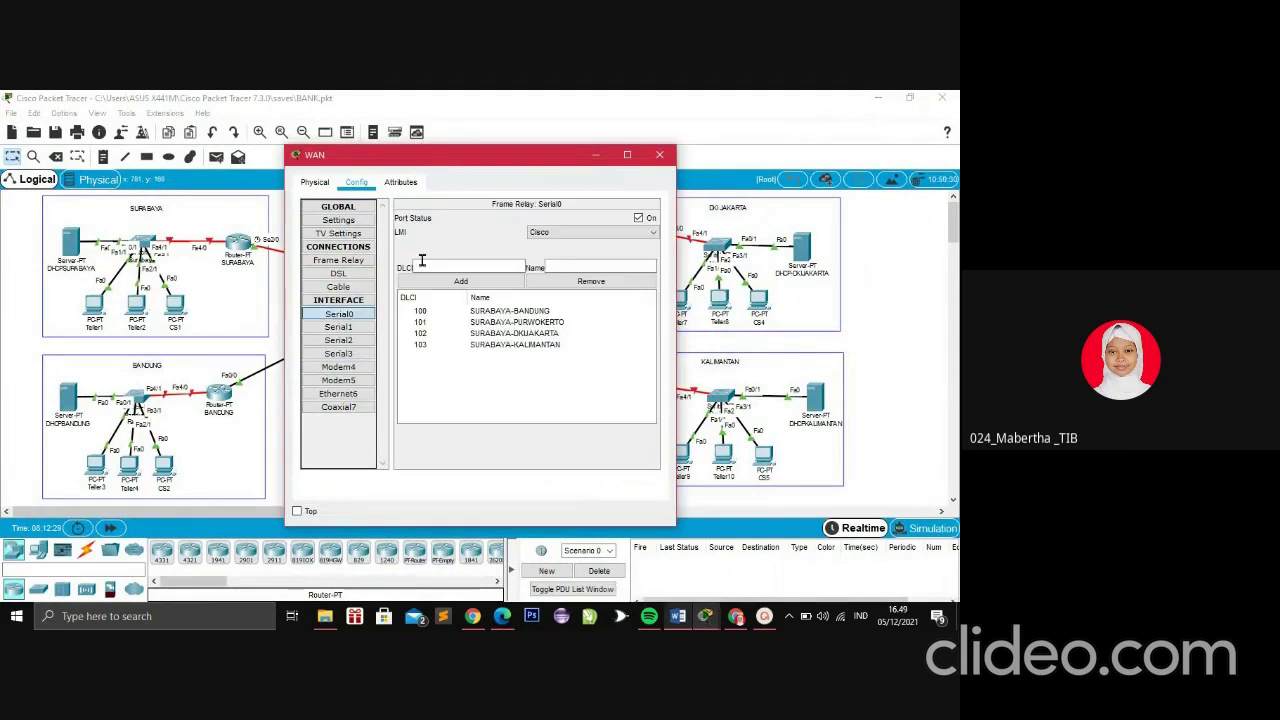
{"action": "left_click", "coordinate": [481, 322]}
{"action": "left_click", "coordinate": [482, 311]}
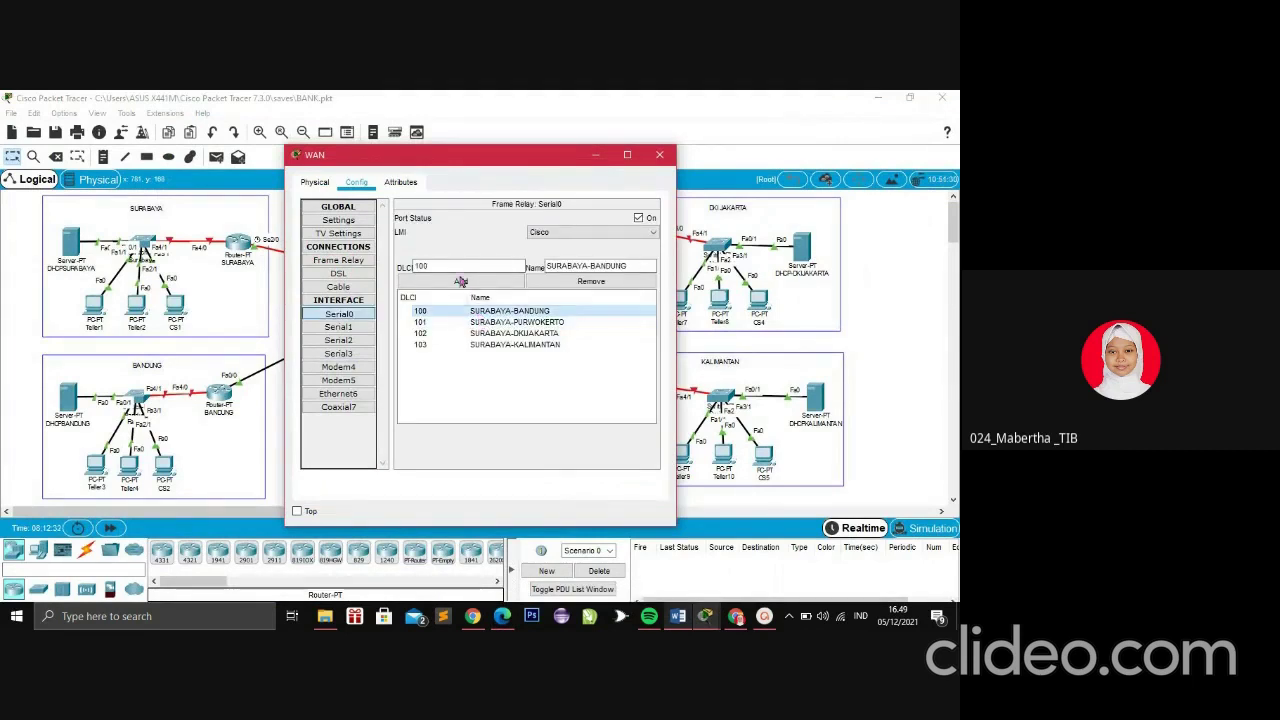
{"action": "left_click", "coordinate": [457, 268]}
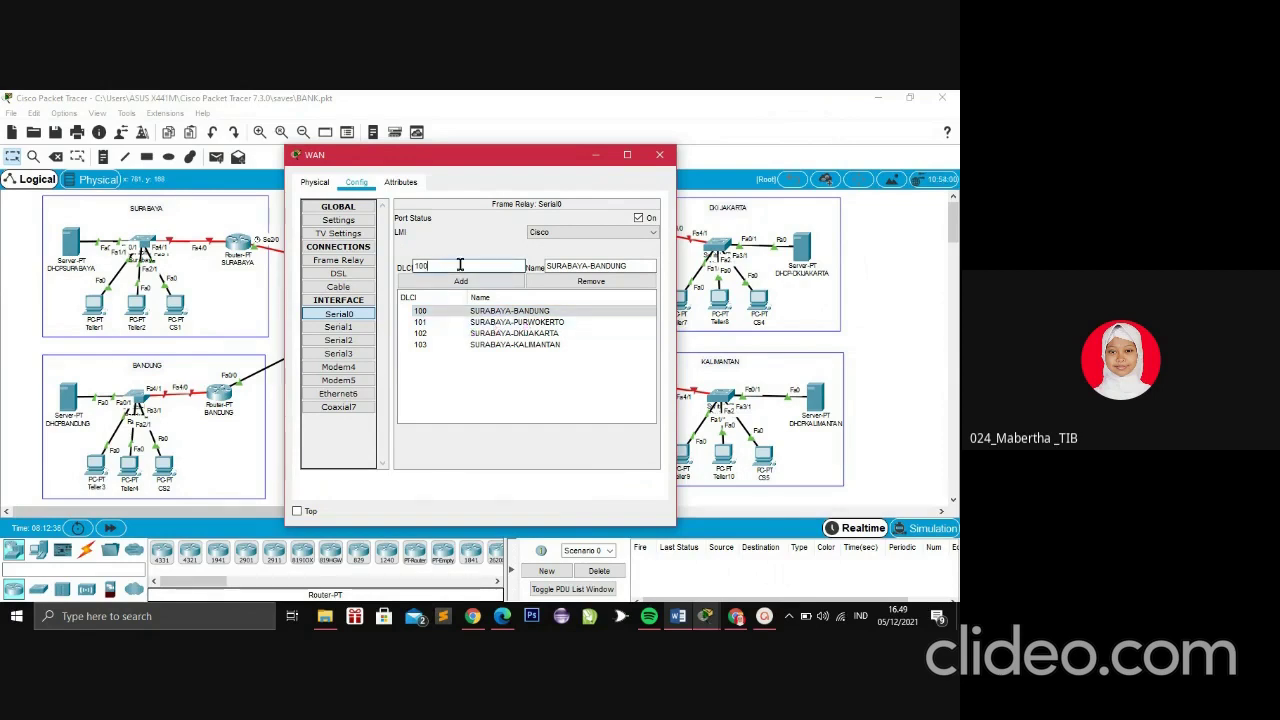
{"action": "left_click", "coordinate": [574, 265]}
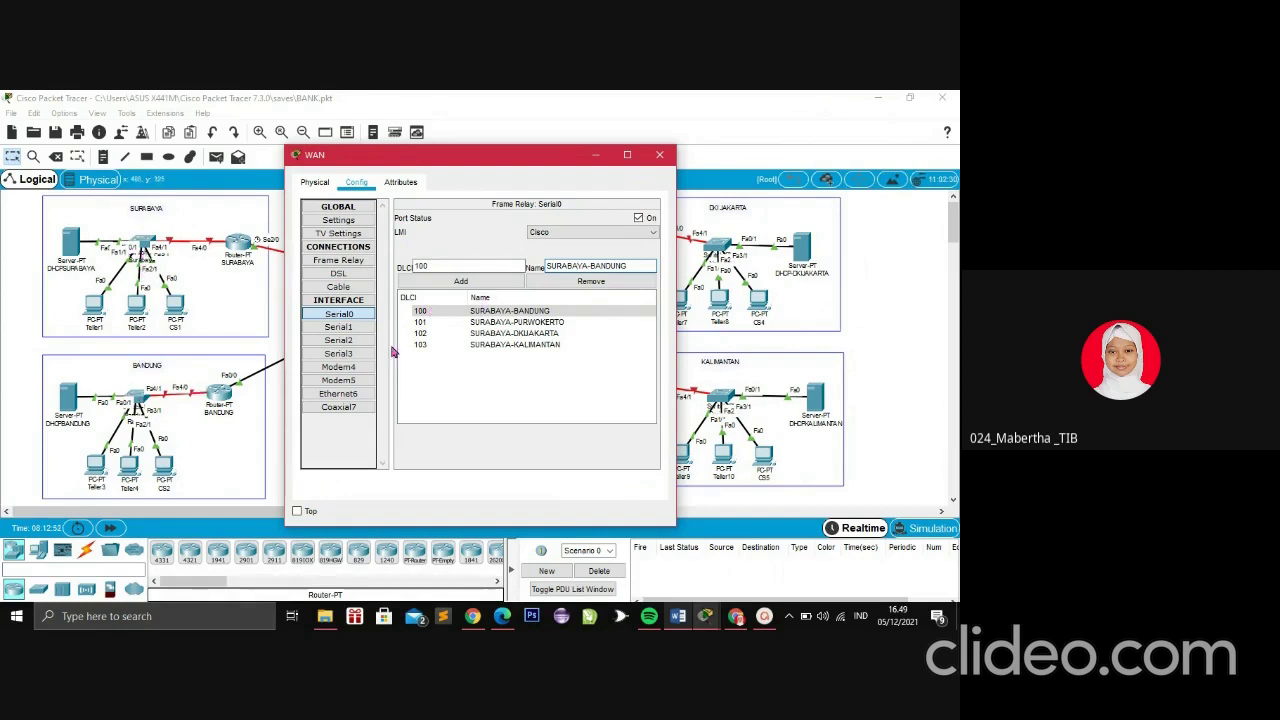
Go through Serial0's Frame Relay entries linking SURABAYA to BANDUNG, PURWOKERTO, DKIJAKARTA and KALIMANTAN, checking each DLCI number and name
{"action": "left_click", "coordinate": [449, 323]}
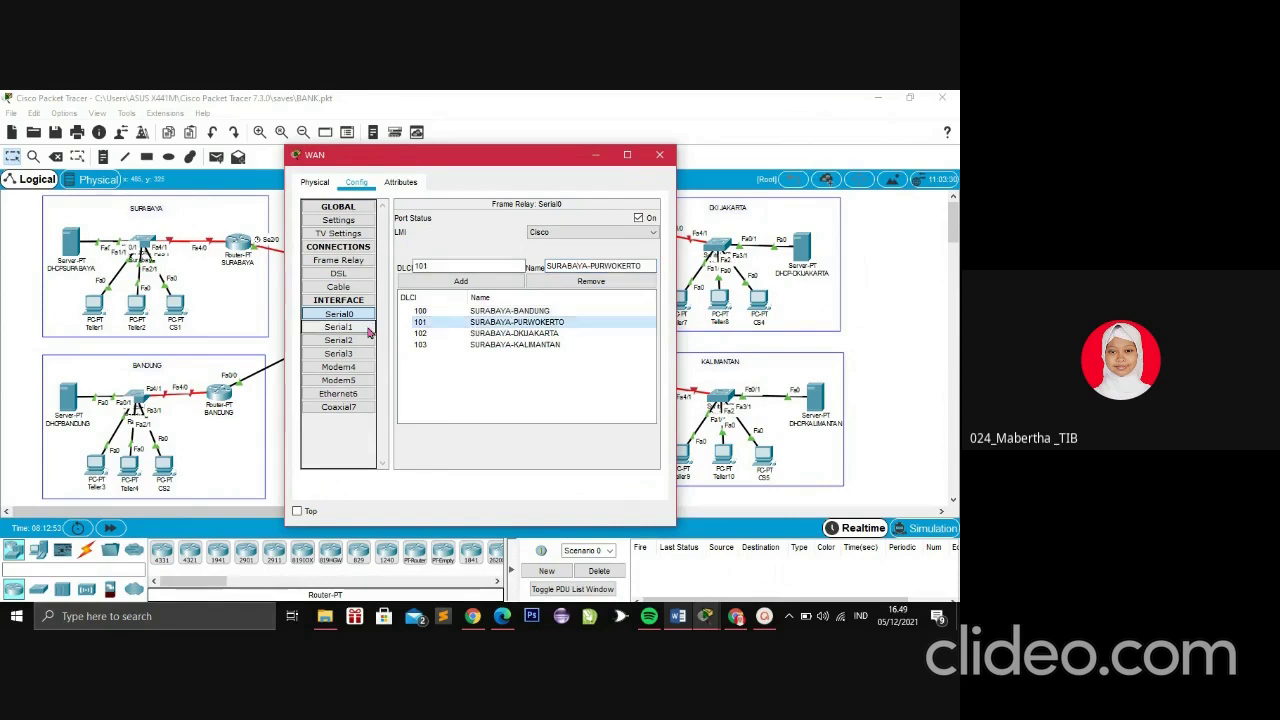
{"action": "left_click", "coordinate": [440, 311]}
{"action": "left_click", "coordinate": [440, 323]}
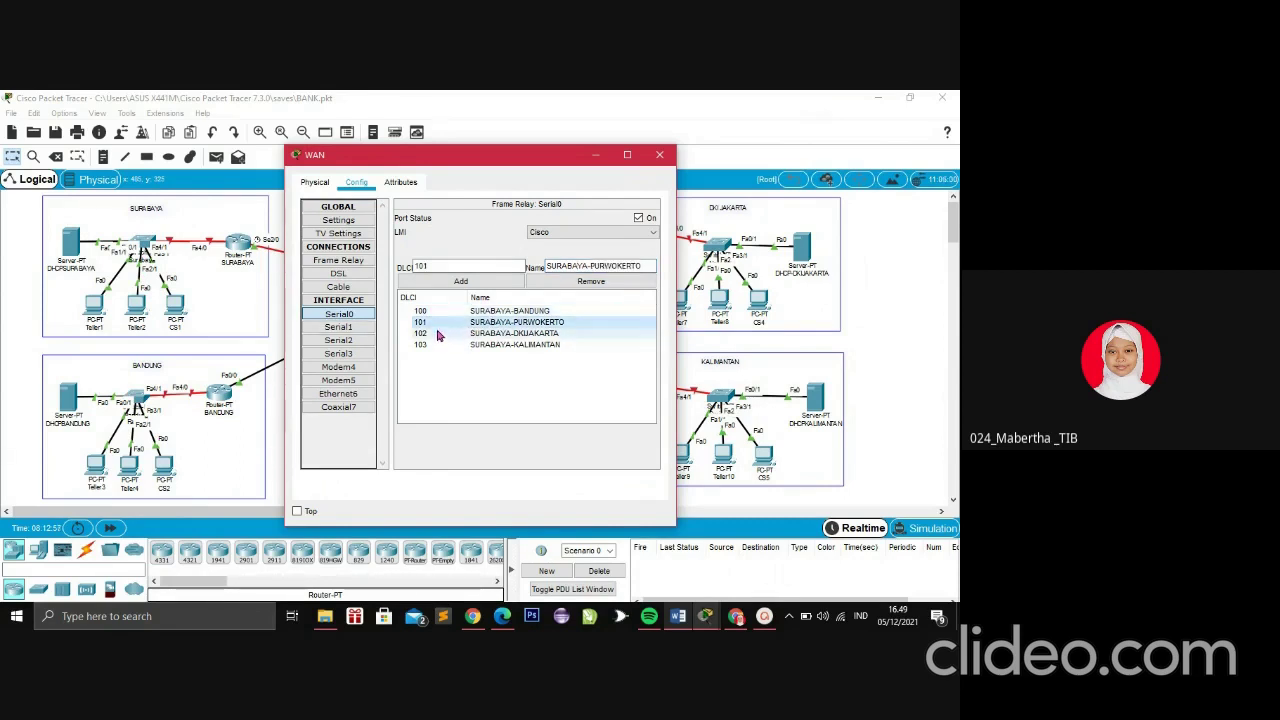
{"action": "left_click", "coordinate": [437, 334]}
{"action": "left_click", "coordinate": [430, 344]}
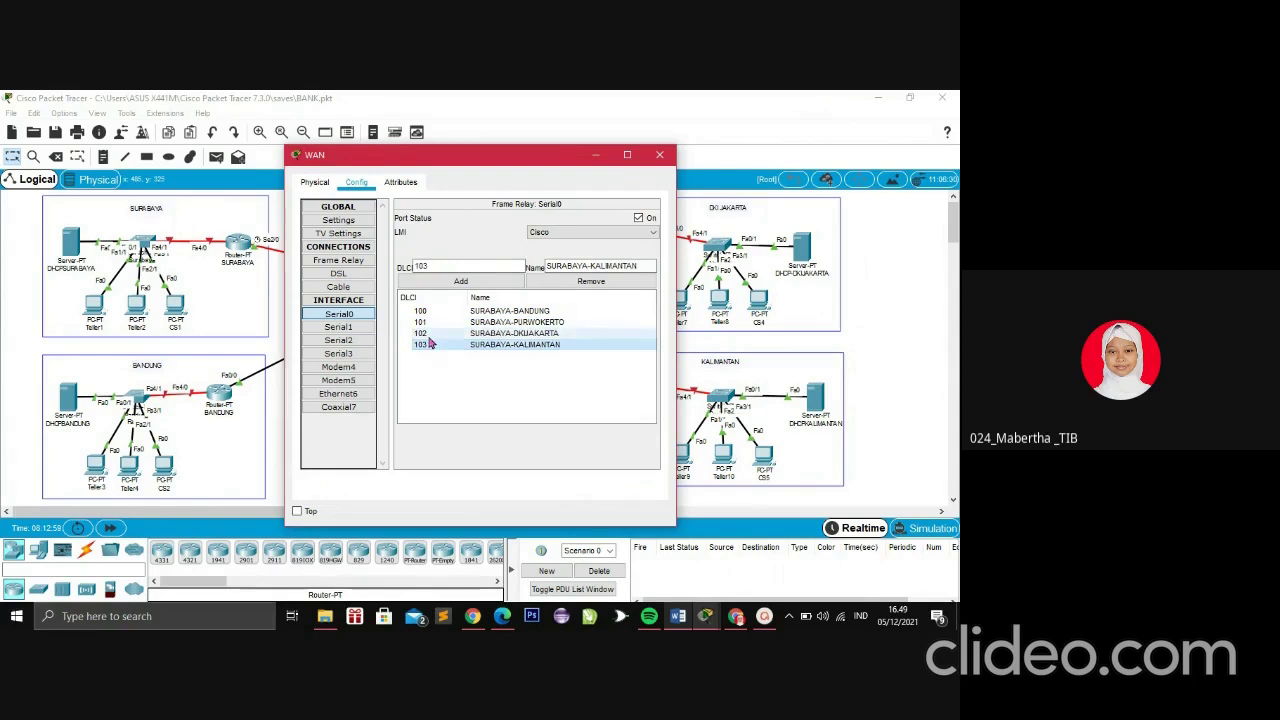
{"action": "left_click", "coordinate": [429, 334]}
{"action": "left_click", "coordinate": [426, 322]}
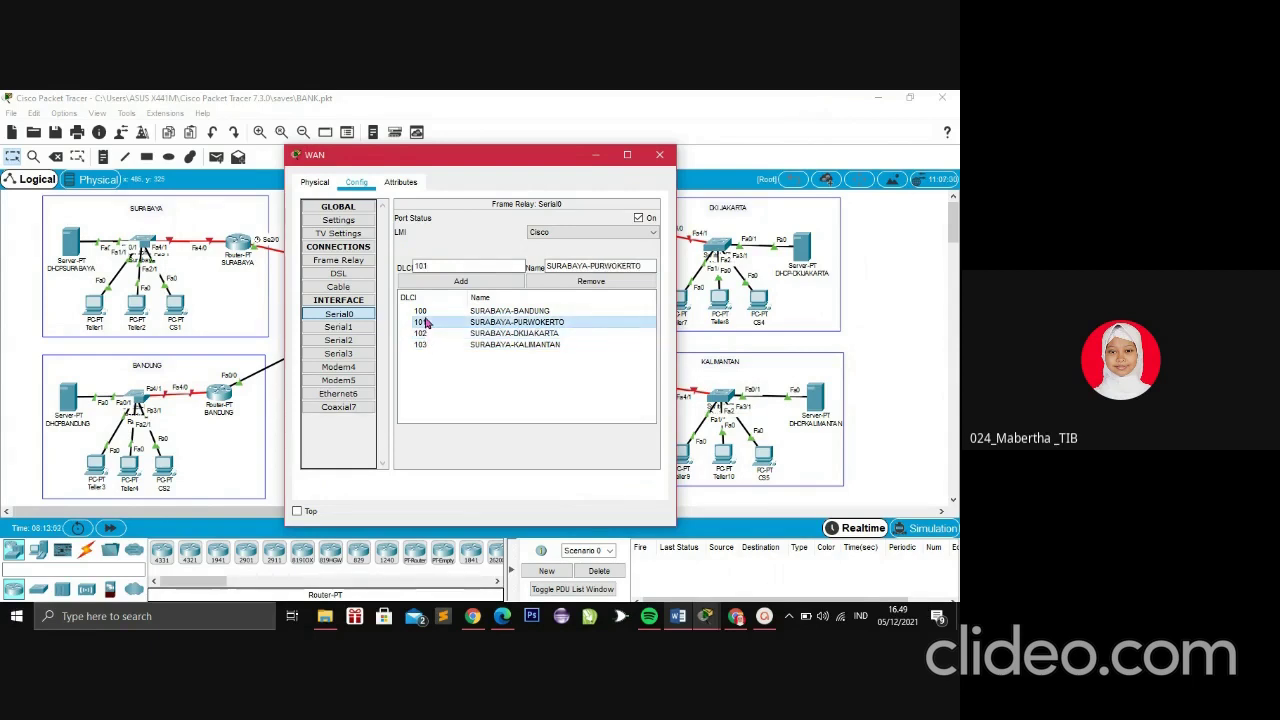
{"action": "left_click", "coordinate": [426, 311]}
{"action": "left_click", "coordinate": [445, 324]}
{"action": "left_click", "coordinate": [437, 333]}
{"action": "left_click", "coordinate": [432, 344]}
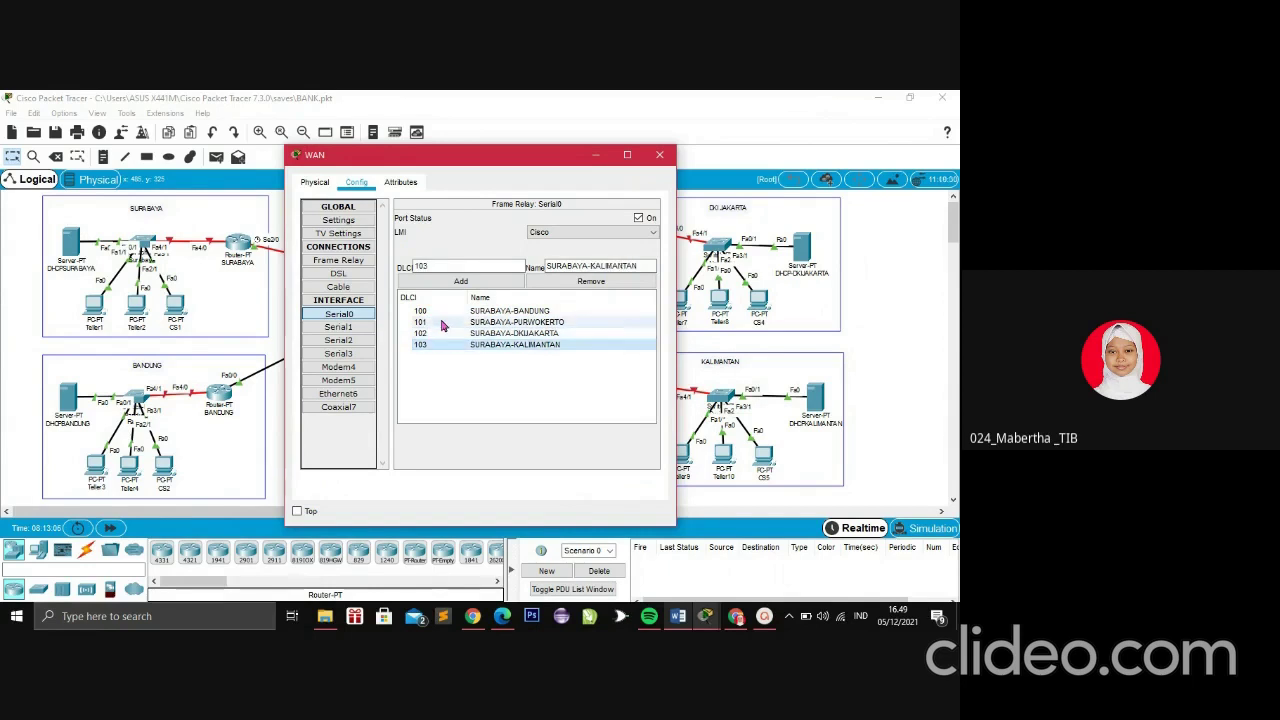
{"action": "left_click", "coordinate": [443, 323]}
{"action": "left_click", "coordinate": [438, 313]}
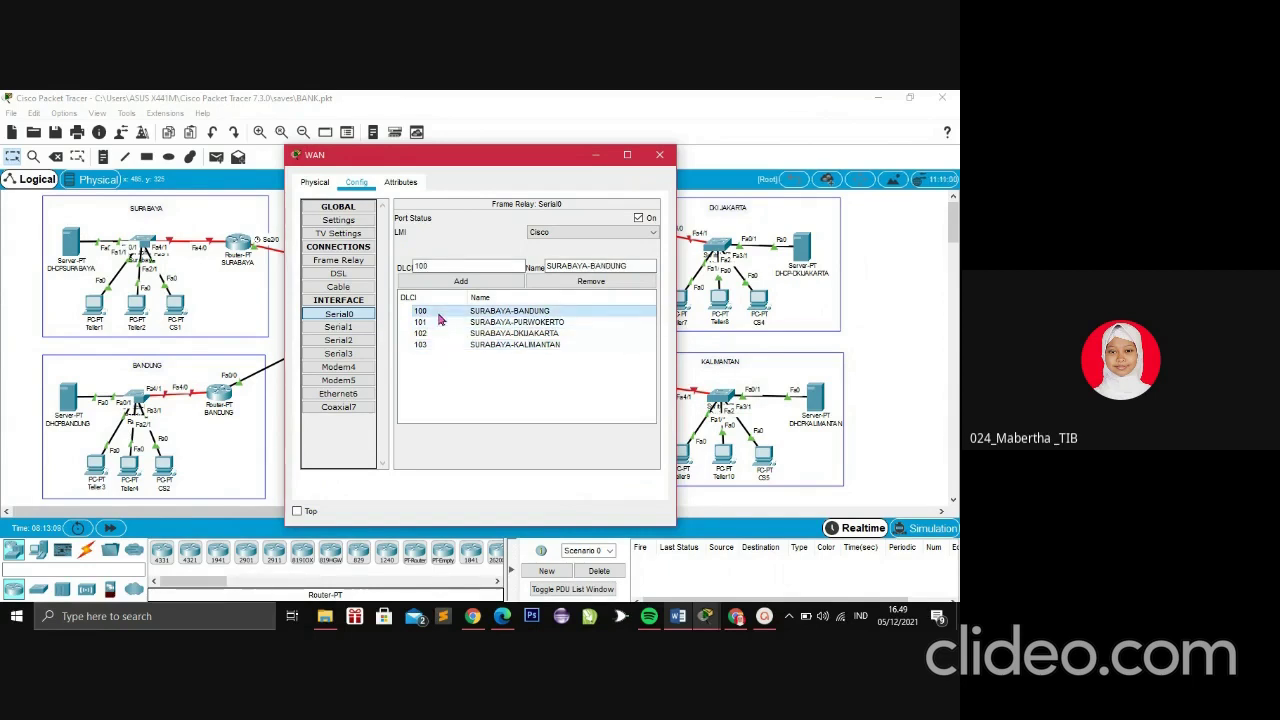
{"action": "left_click", "coordinate": [484, 323]}
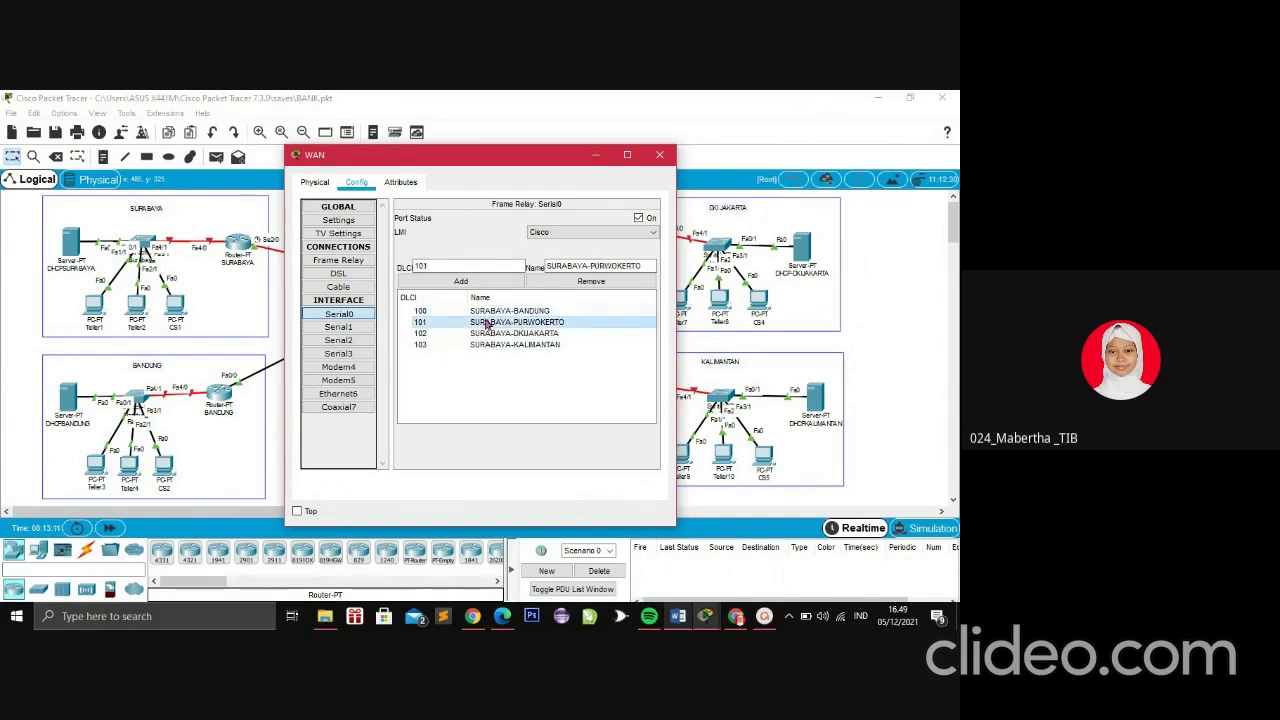
{"action": "left_click", "coordinate": [495, 334]}
{"action": "left_click", "coordinate": [510, 345]}
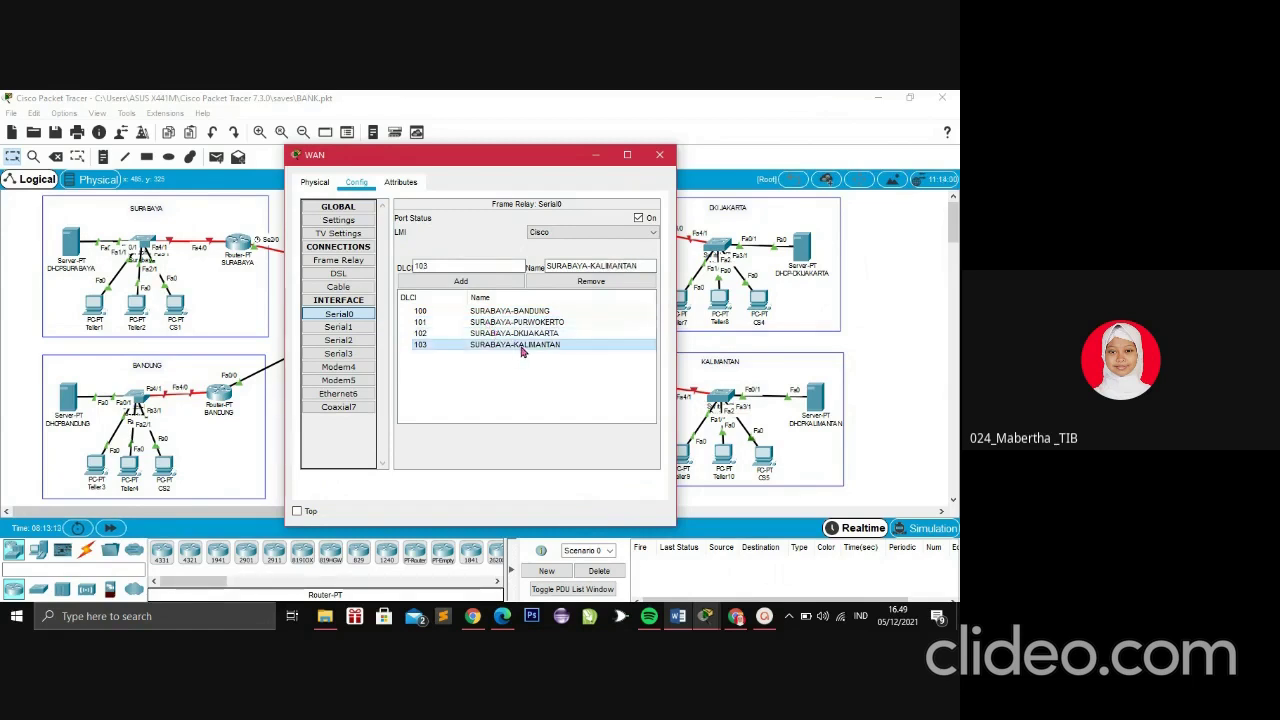
Review the WAN cloud's Serial1 Frame Relay entries for BANDUNG and examine the DLCI field of BANDUNG-KALIMANTAN
{"action": "left_click", "coordinate": [358, 330]}
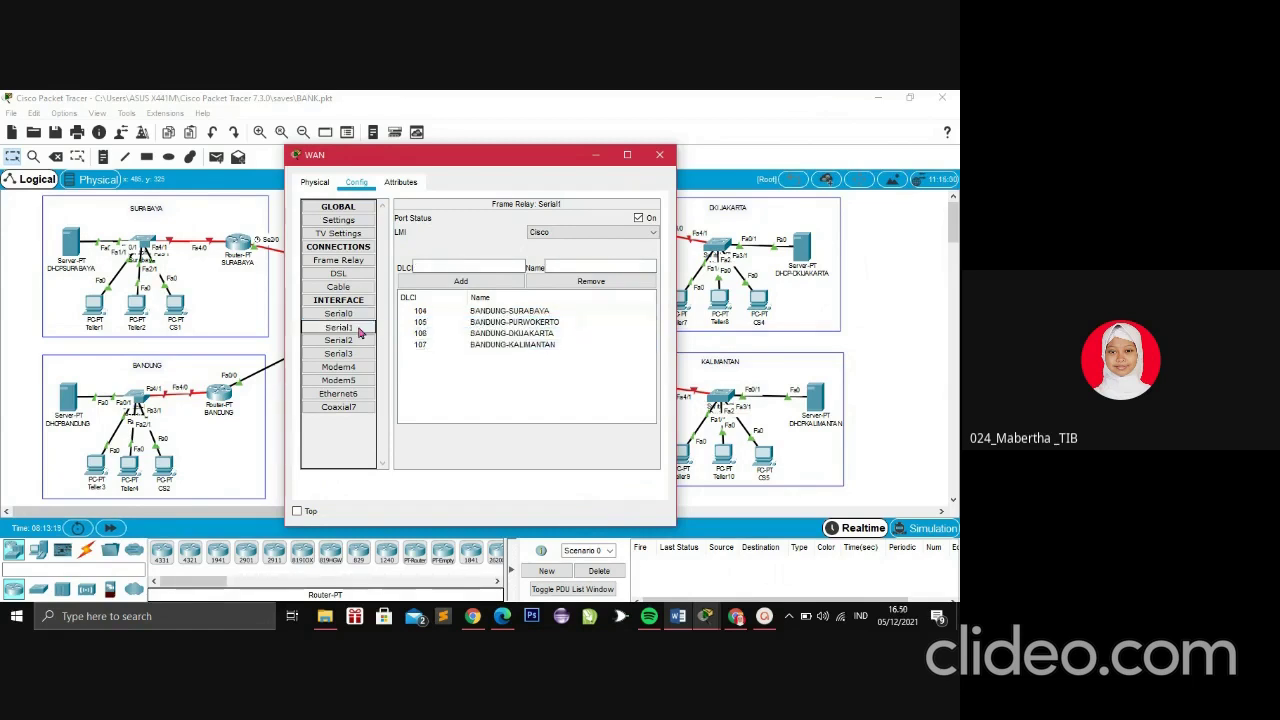
{"action": "left_click", "coordinate": [537, 314]}
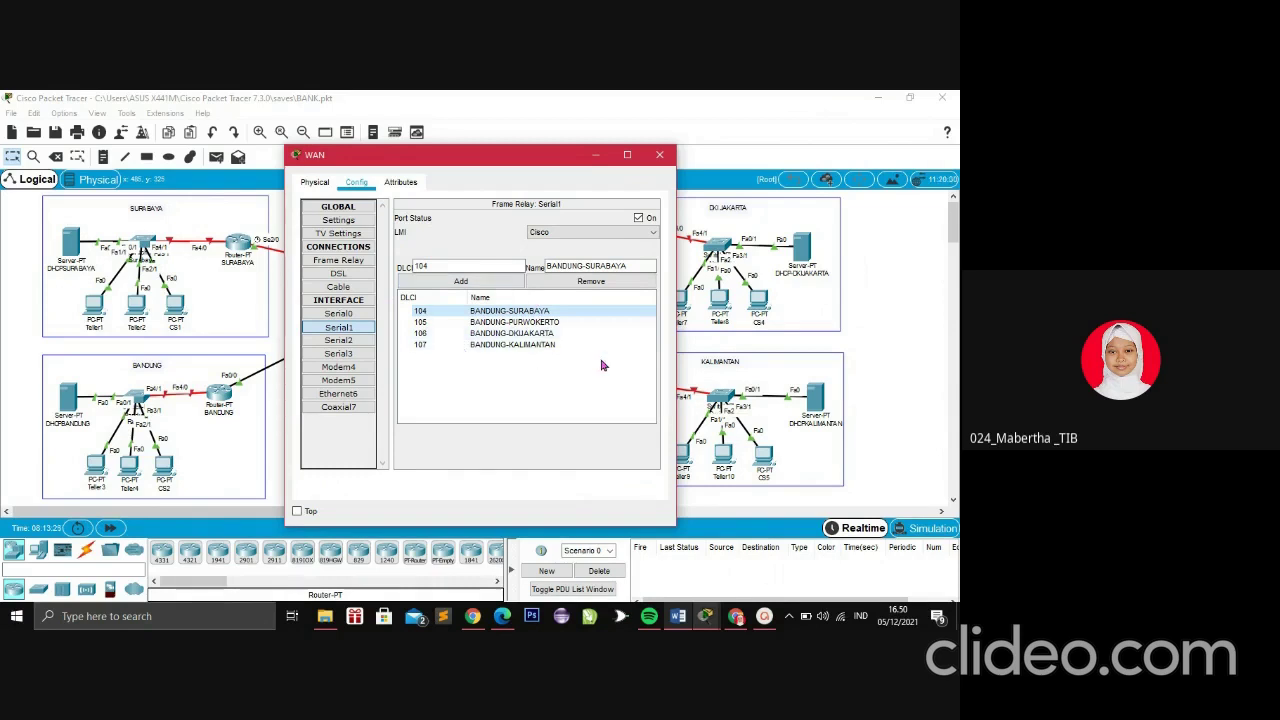
{"action": "left_click", "coordinate": [510, 334]}
{"action": "left_click", "coordinate": [540, 344]}
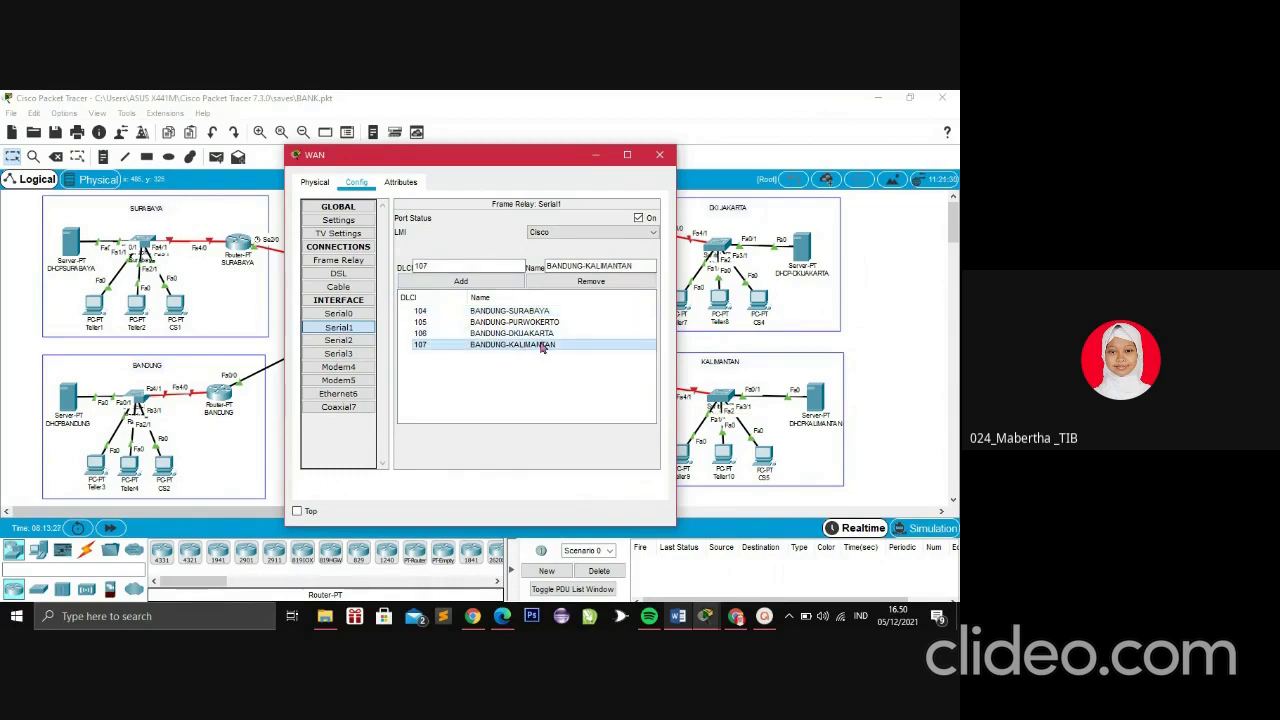
{"action": "left_click", "coordinate": [514, 268]}
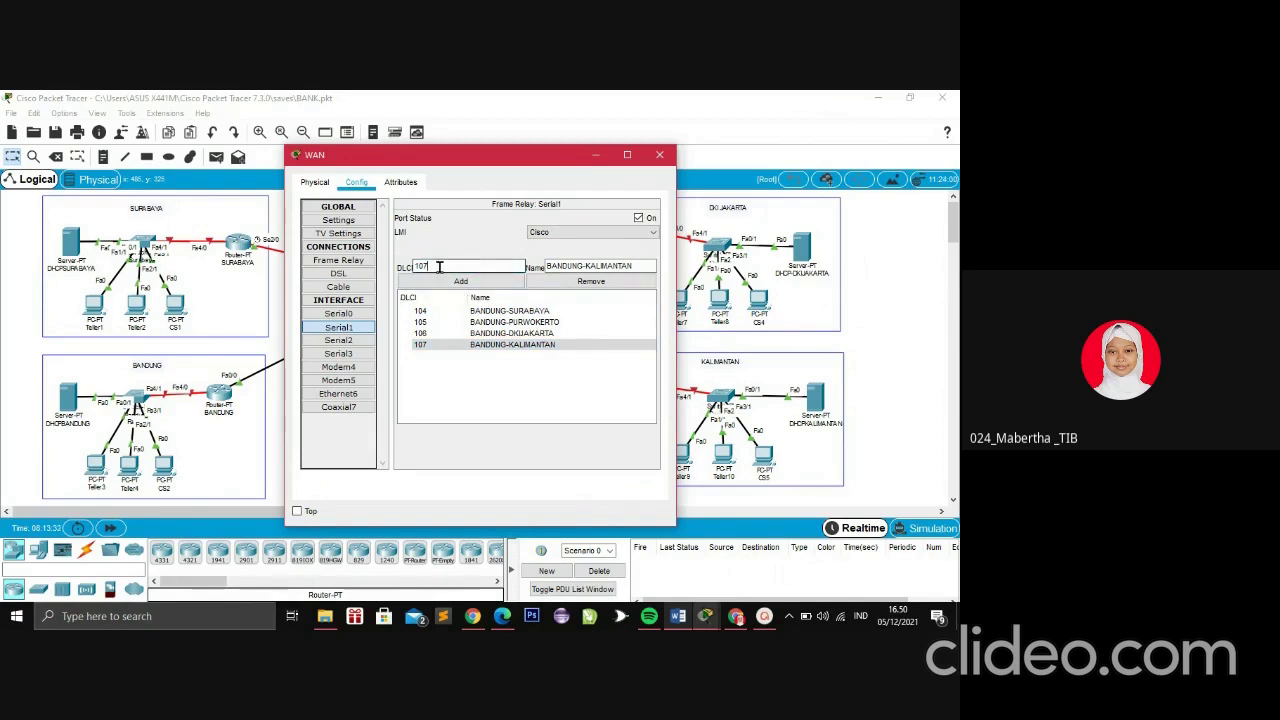
{"action": "left_click_drag", "start_coordinate": [430, 263], "coordinate": [399, 264]}
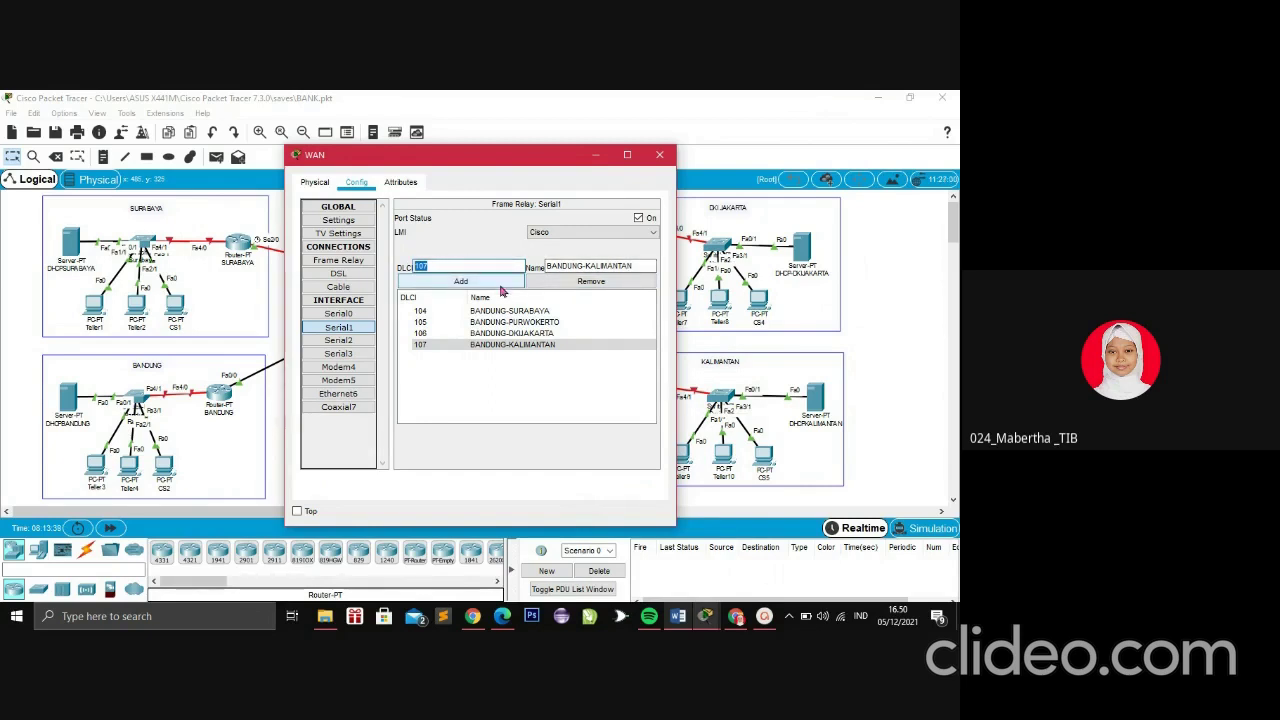
{"action": "left_click", "coordinate": [542, 384]}
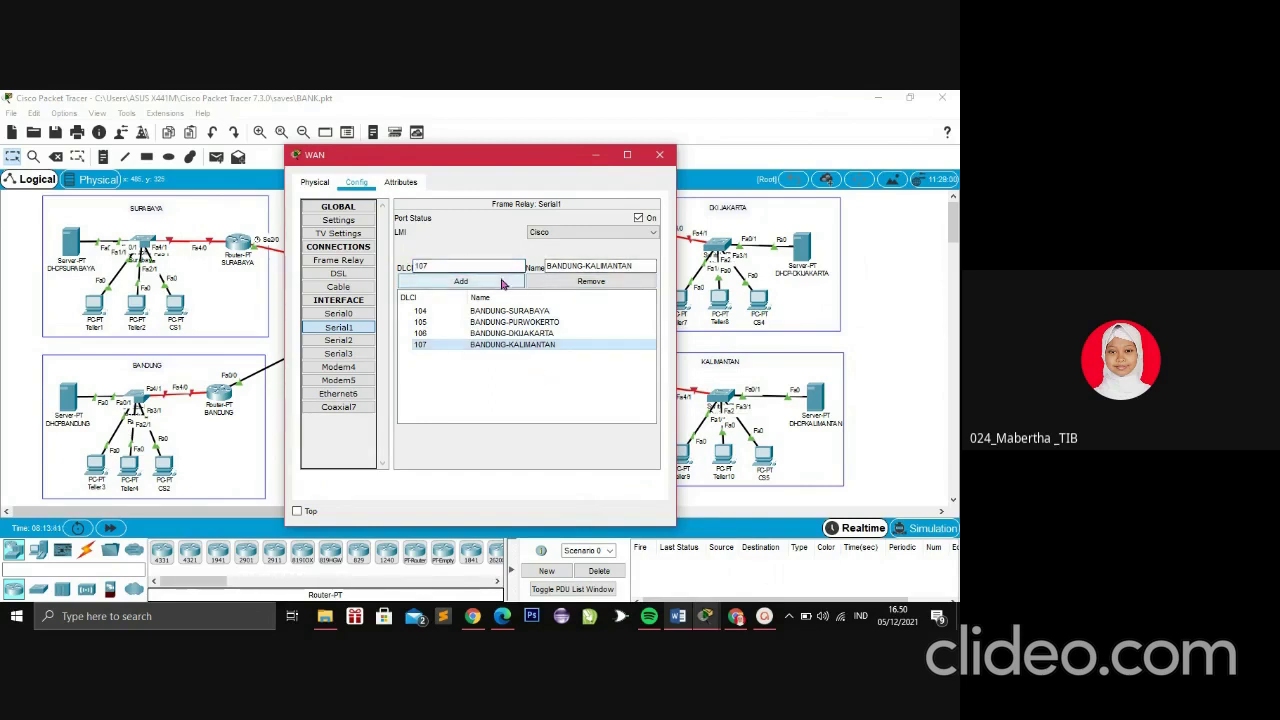
Review the WAN cloud's Serial2 Frame Relay entries for PURWOKERTO, checking the DLCI numbers and names of its links to the other branches
{"action": "left_click", "coordinate": [338, 340]}
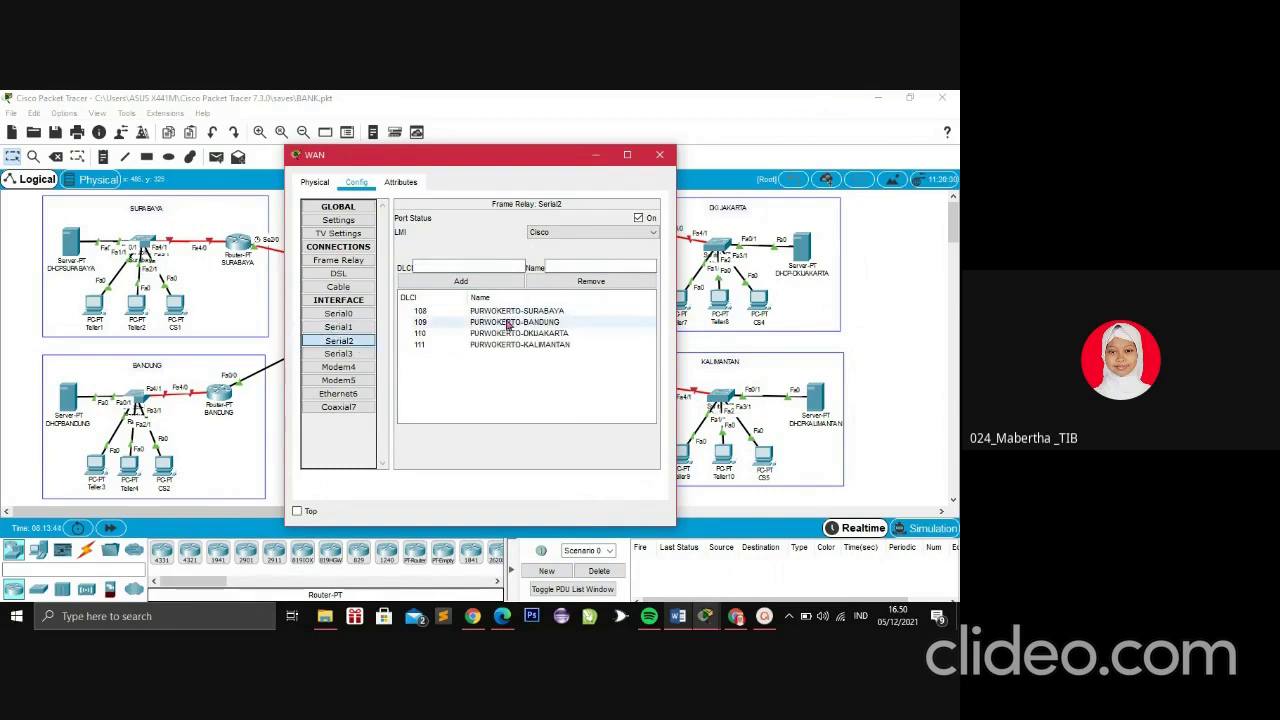
{"action": "left_click", "coordinate": [506, 312]}
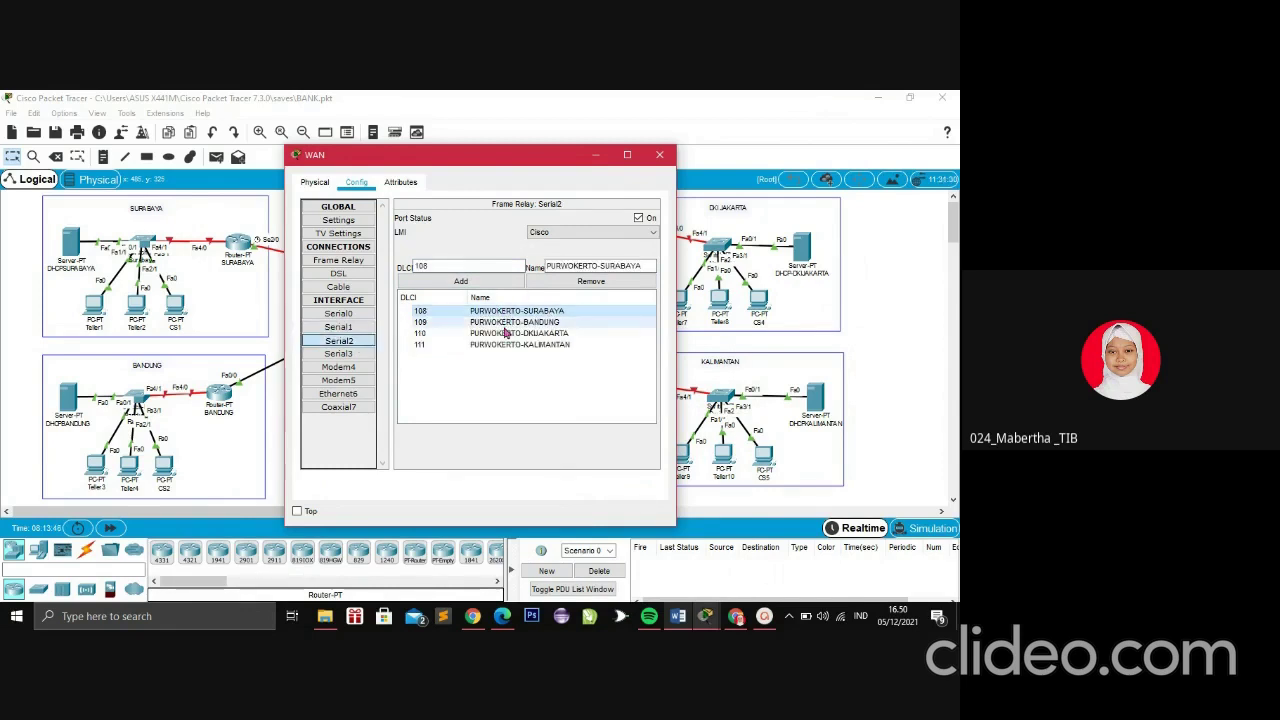
{"action": "left_click", "coordinate": [543, 322]}
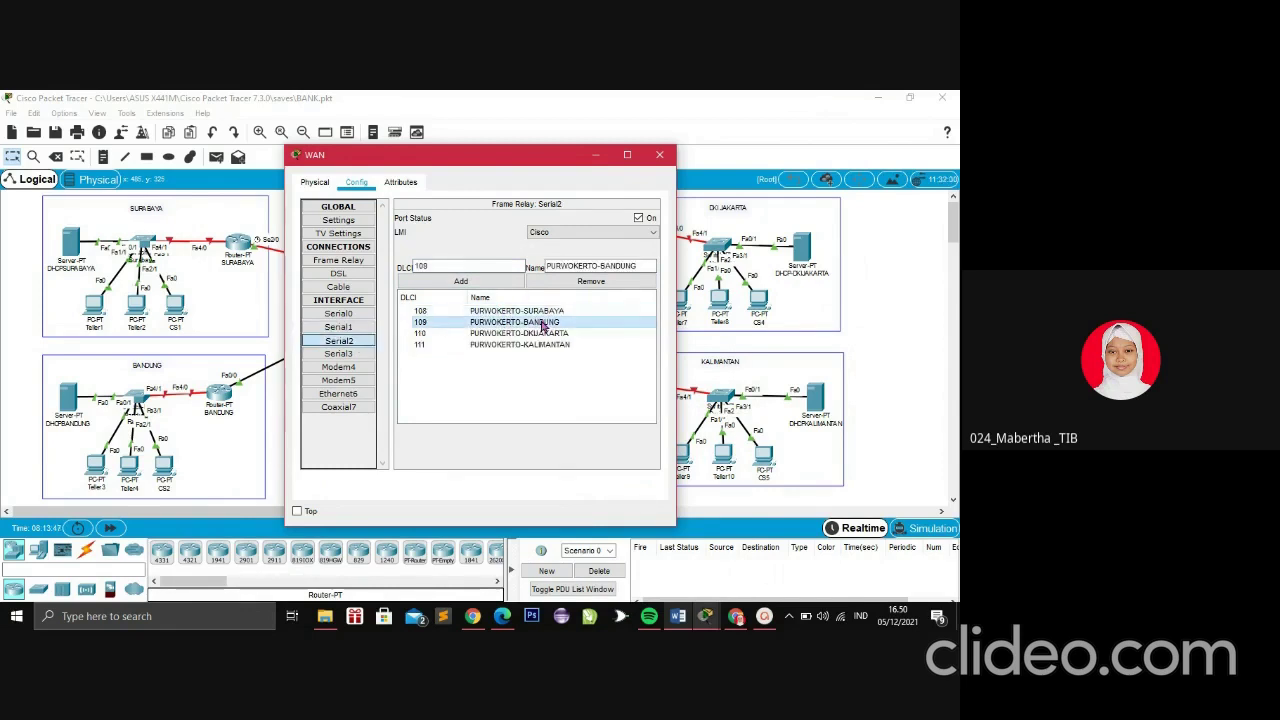
{"action": "left_click", "coordinate": [515, 344]}
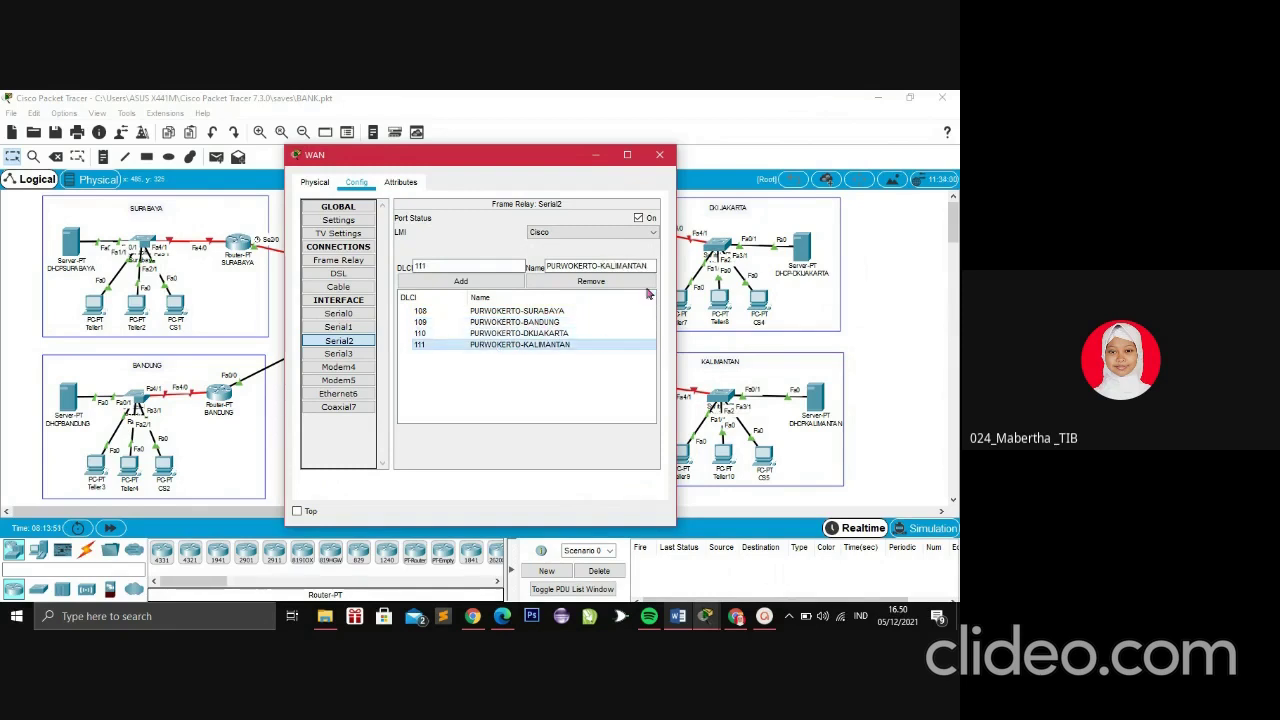
{"action": "left_click", "coordinate": [569, 320]}
Go through the WAN cloud's Serial3 Frame Relay entries linking DKIJAKARTA to SURABAYA, BANDUNG, PURWOKERTO and KALIMANTAN, checking each DLCI and name
{"action": "left_click", "coordinate": [338, 353]}
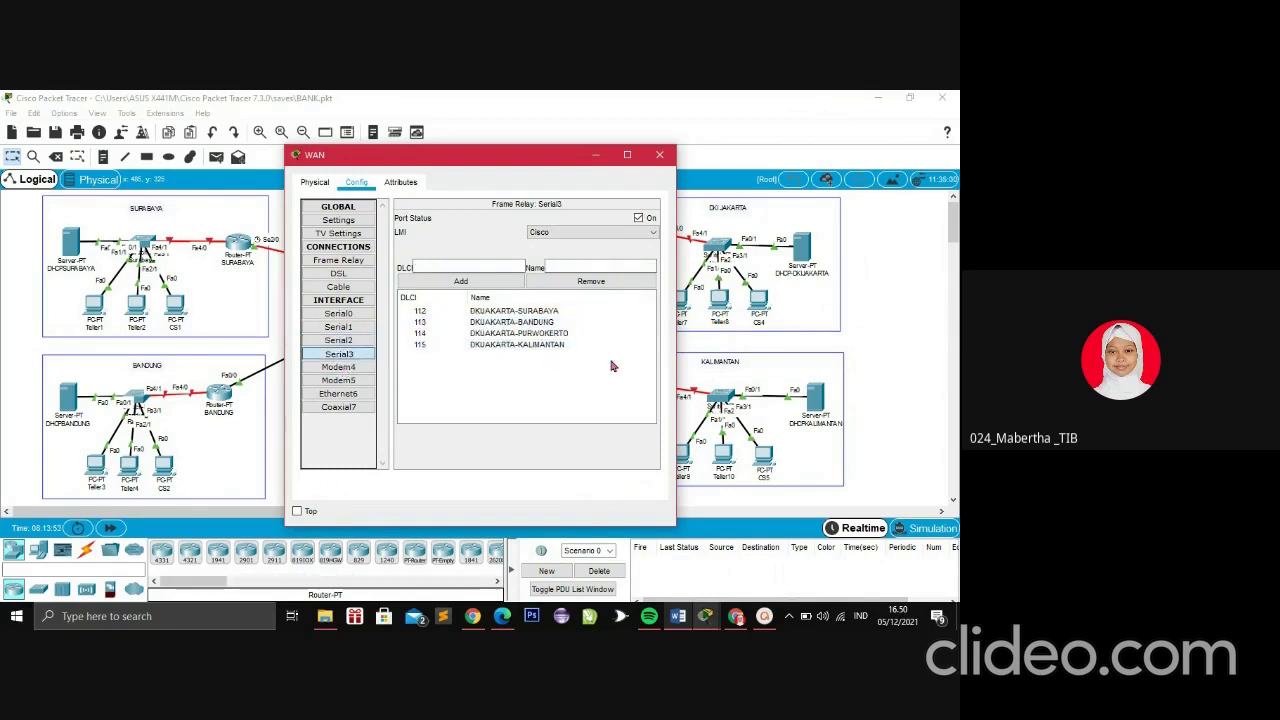
{"action": "left_click", "coordinate": [540, 333]}
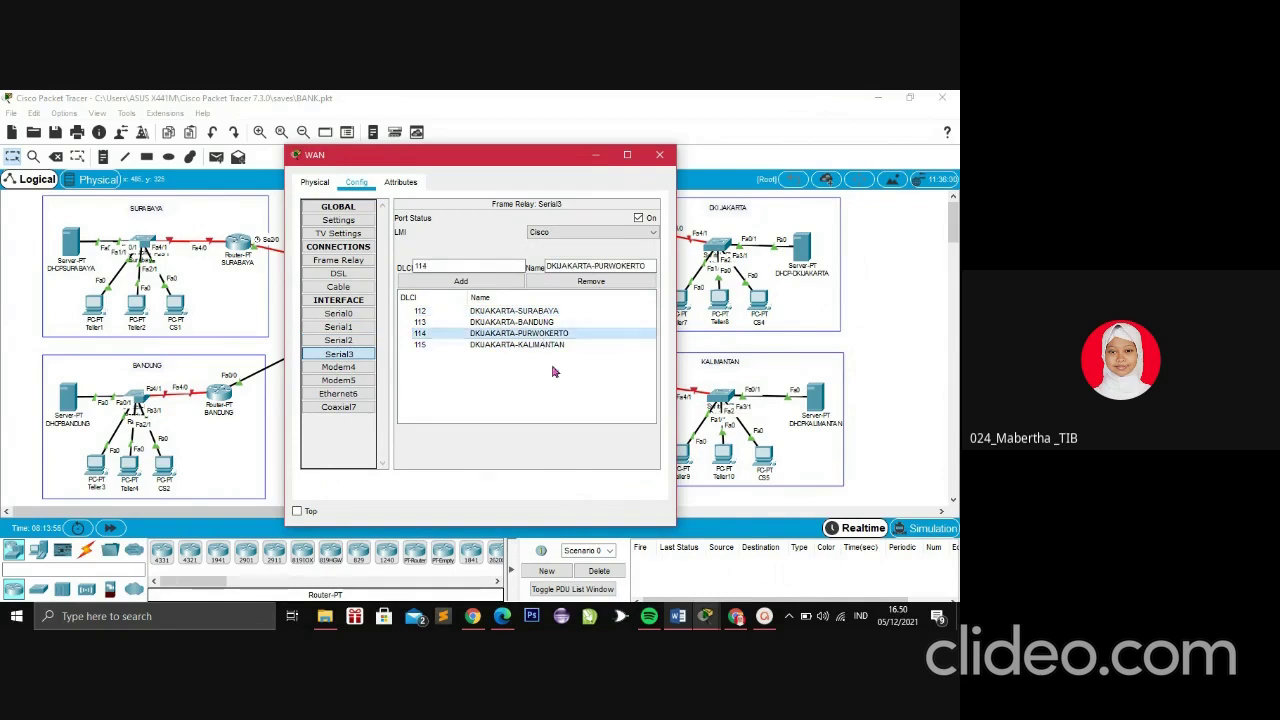
{"action": "left_click", "coordinate": [621, 345]}
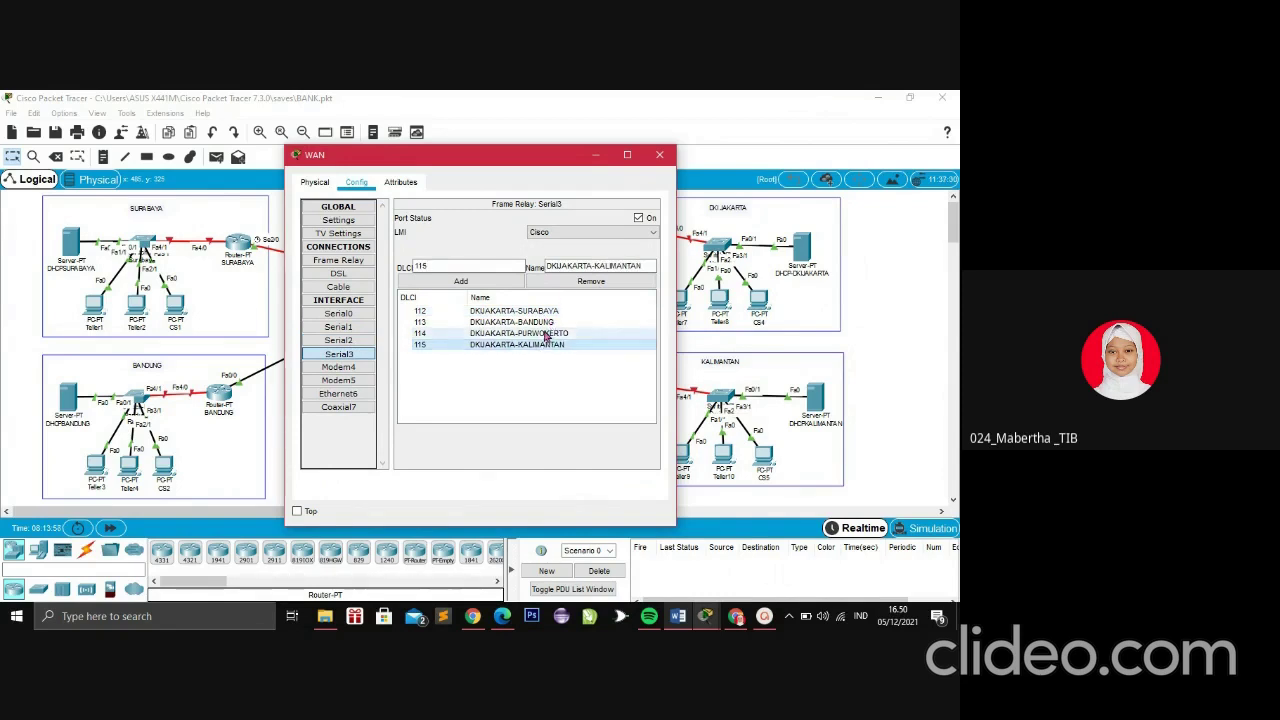
{"action": "left_click", "coordinate": [565, 311]}
{"action": "left_click", "coordinate": [576, 334]}
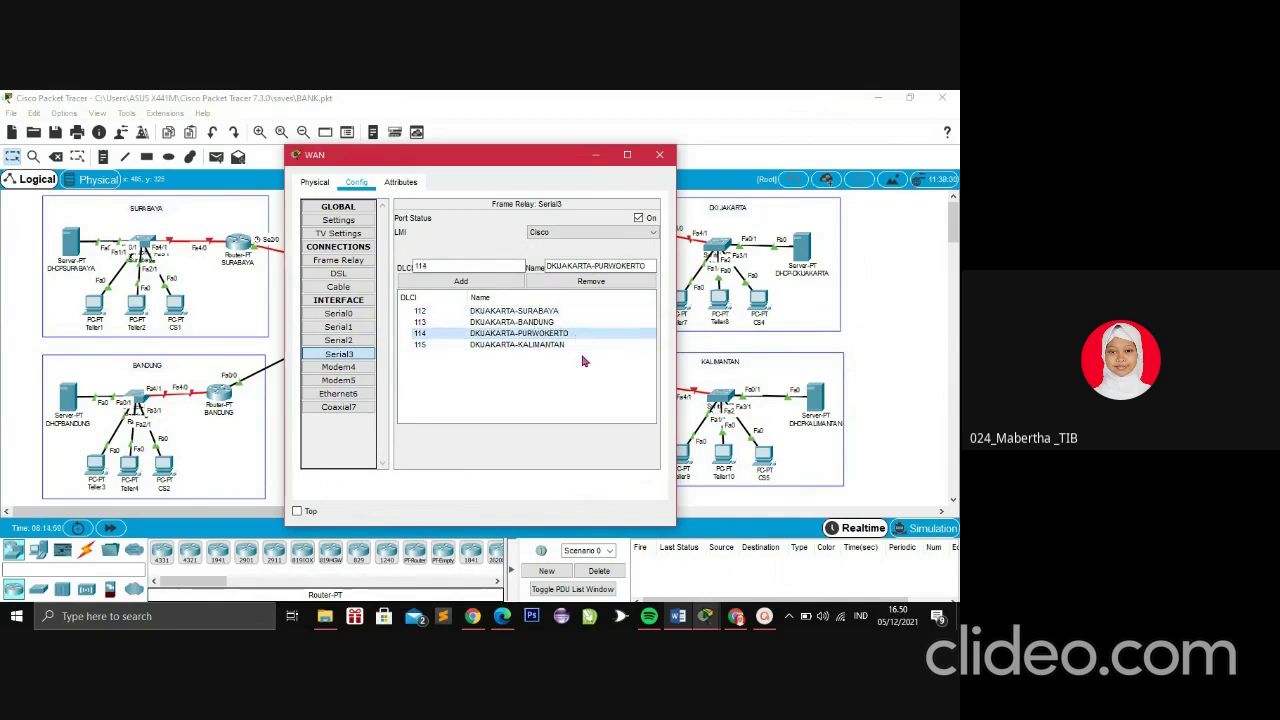
{"action": "left_click", "coordinate": [552, 347]}
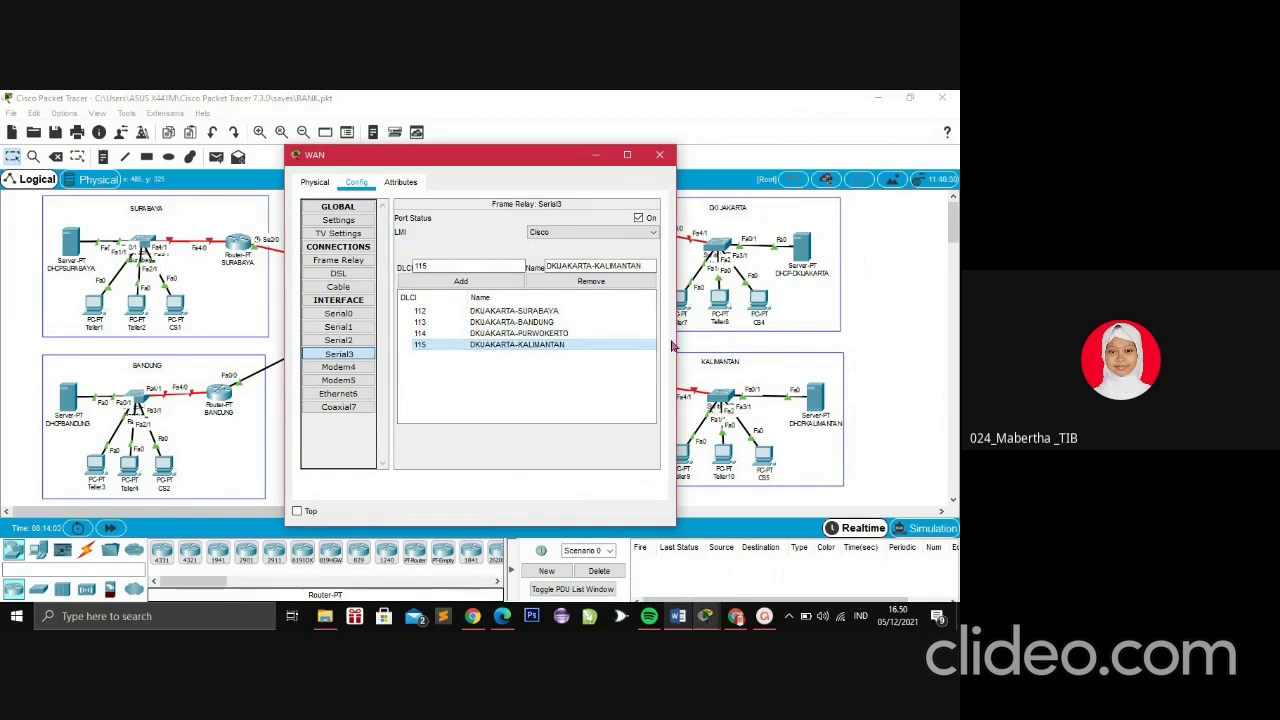
{"action": "left_click", "coordinate": [427, 332]}
{"action": "left_click", "coordinate": [427, 324]}
{"action": "left_click", "coordinate": [428, 311]}
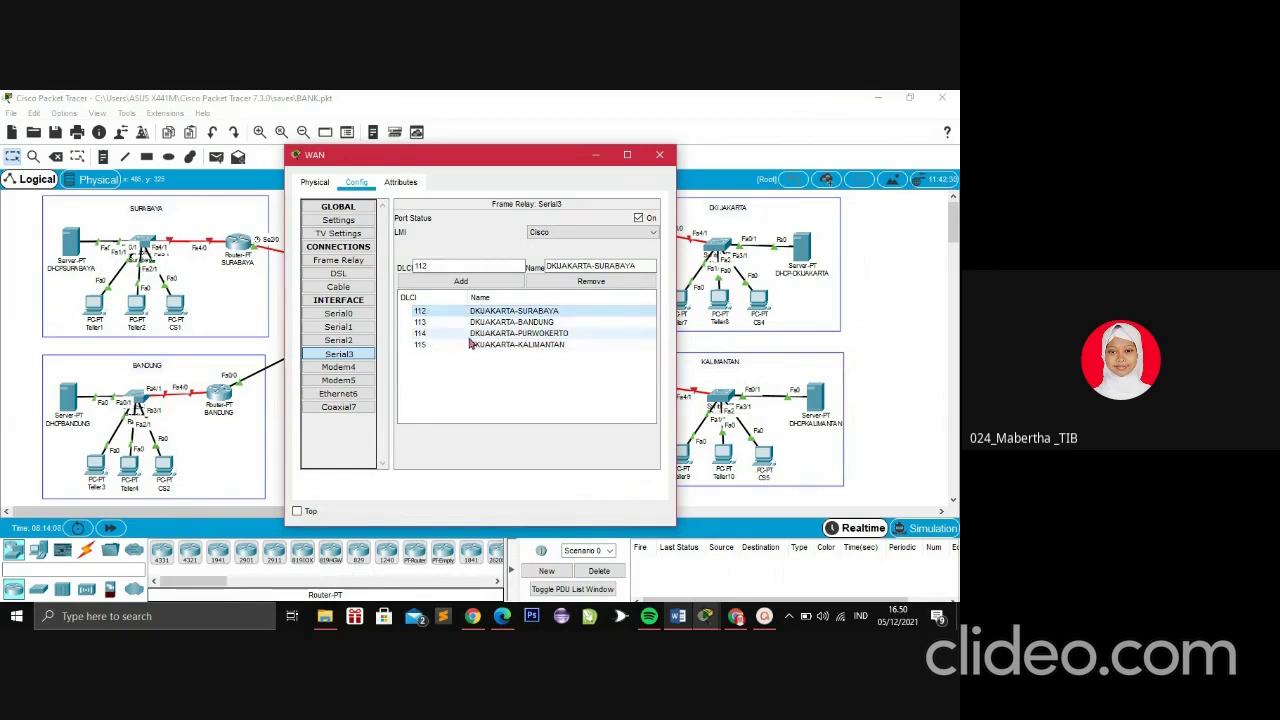
{"action": "left_click", "coordinate": [471, 336]}
{"action": "left_click", "coordinate": [472, 347]}
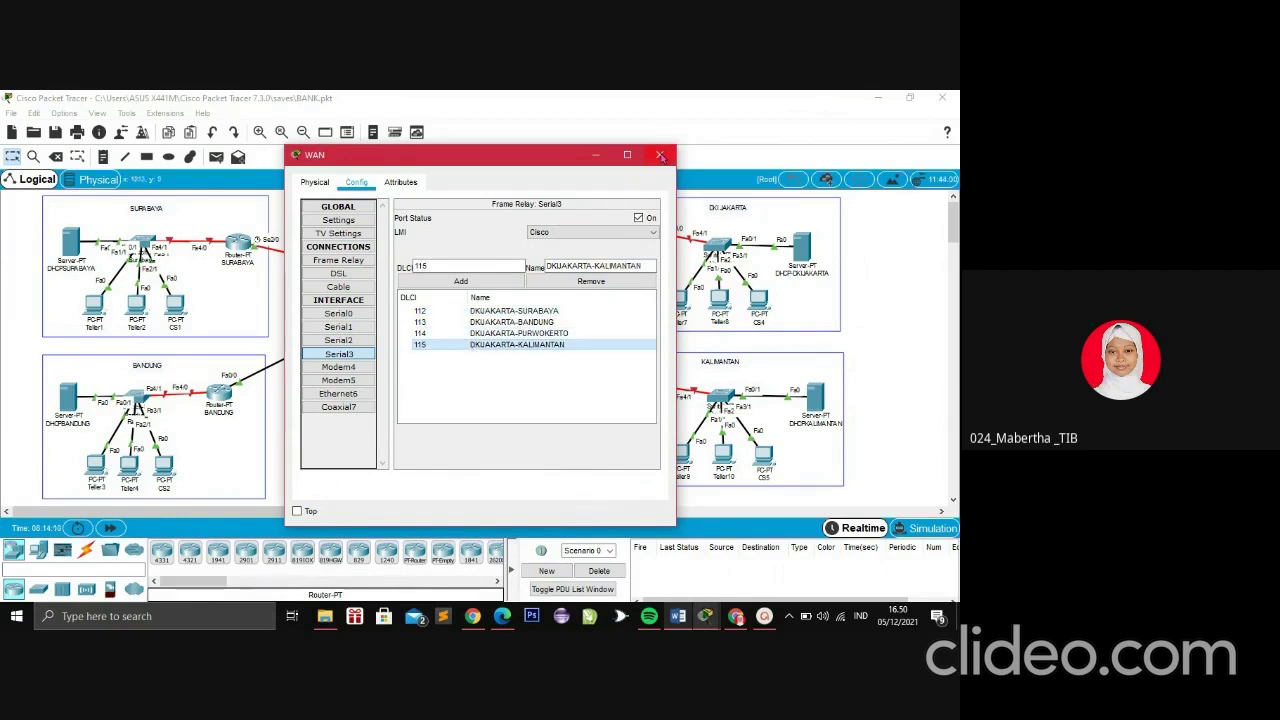
Recheck the Frame Relay entries on Serial2 and Serial1 and close the WAN cloud's configuration window
{"action": "left_click", "coordinate": [339, 340]}
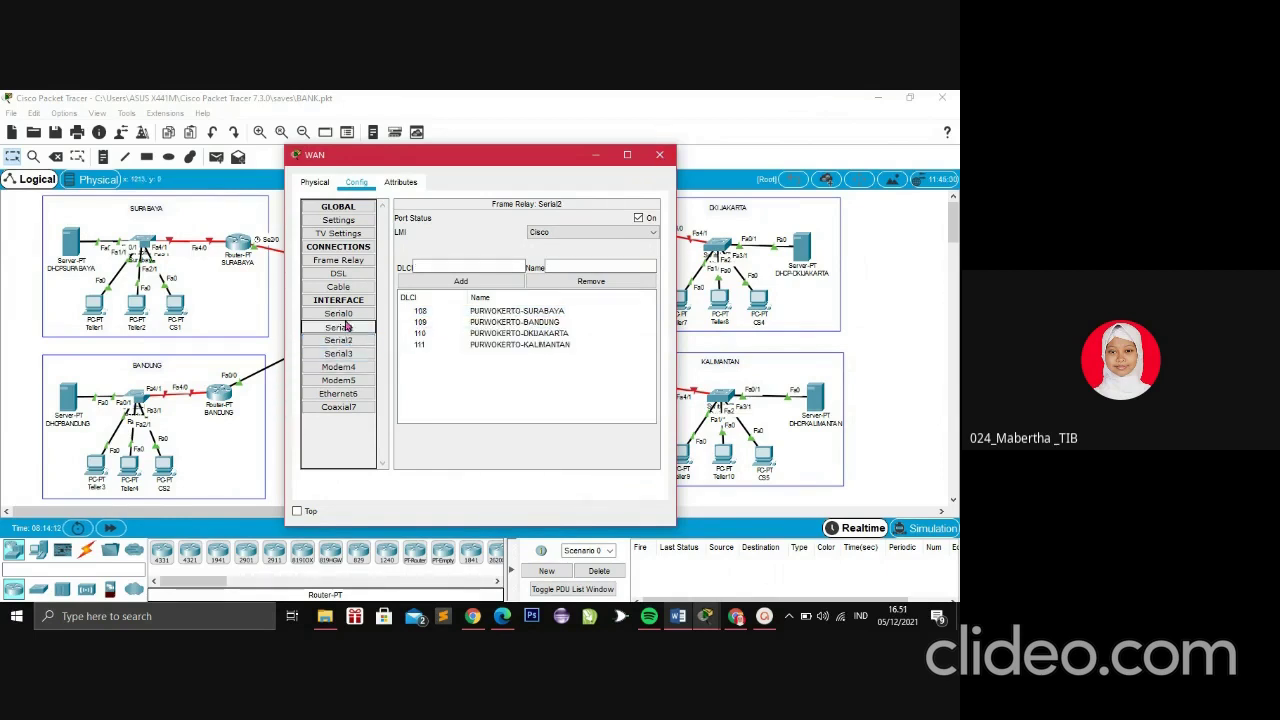
{"action": "key", "text": "Up"}
{"action": "key", "text": "Up"}
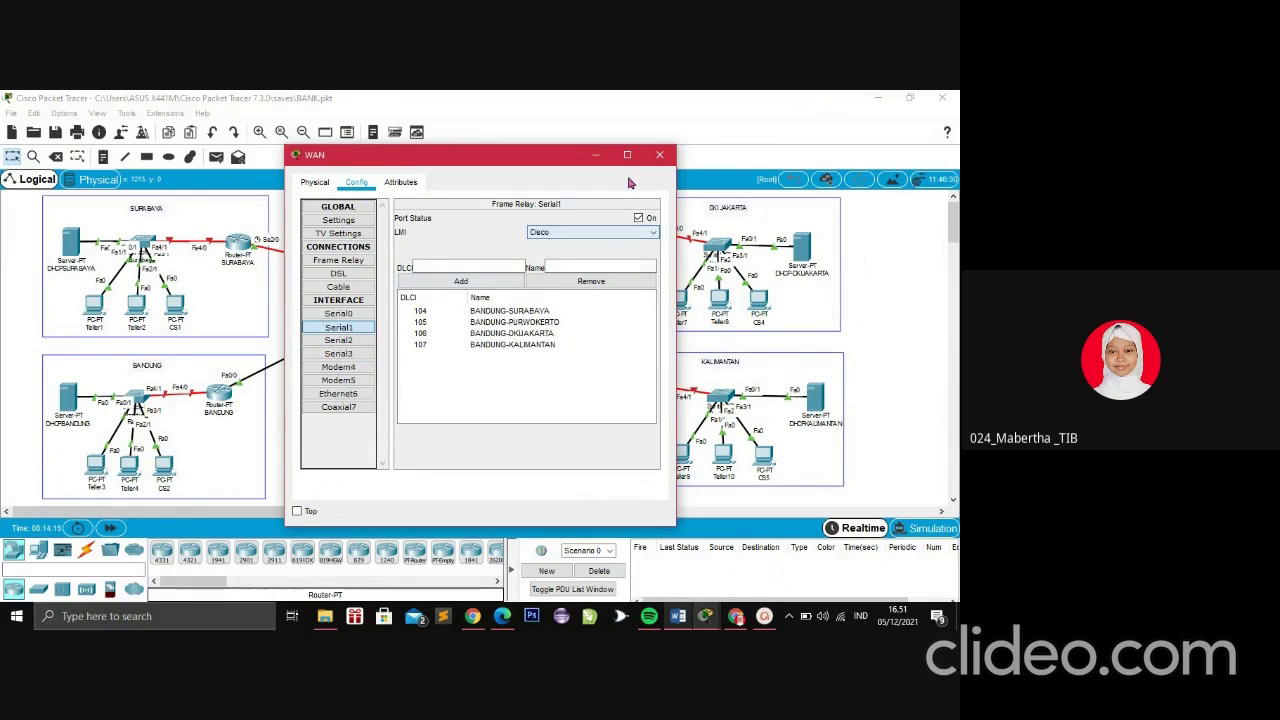
{"action": "left_click", "coordinate": [659, 154]}
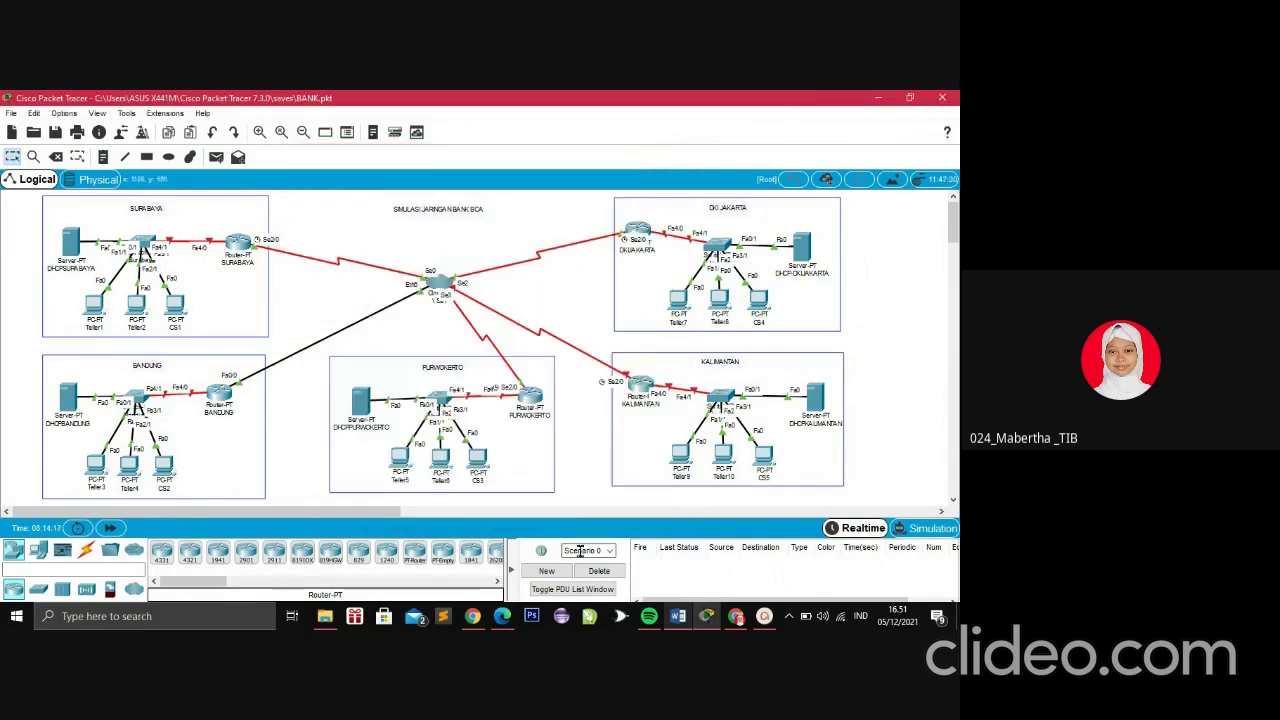
Switch to the PDF report and review section 6, Pengujian, with its simple PDU test examples
{"action": "left_click", "coordinate": [502, 616]}
{"action": "scroll", "coordinate": [695, 335], "scroll_direction": "down", "scroll_amount": 10}
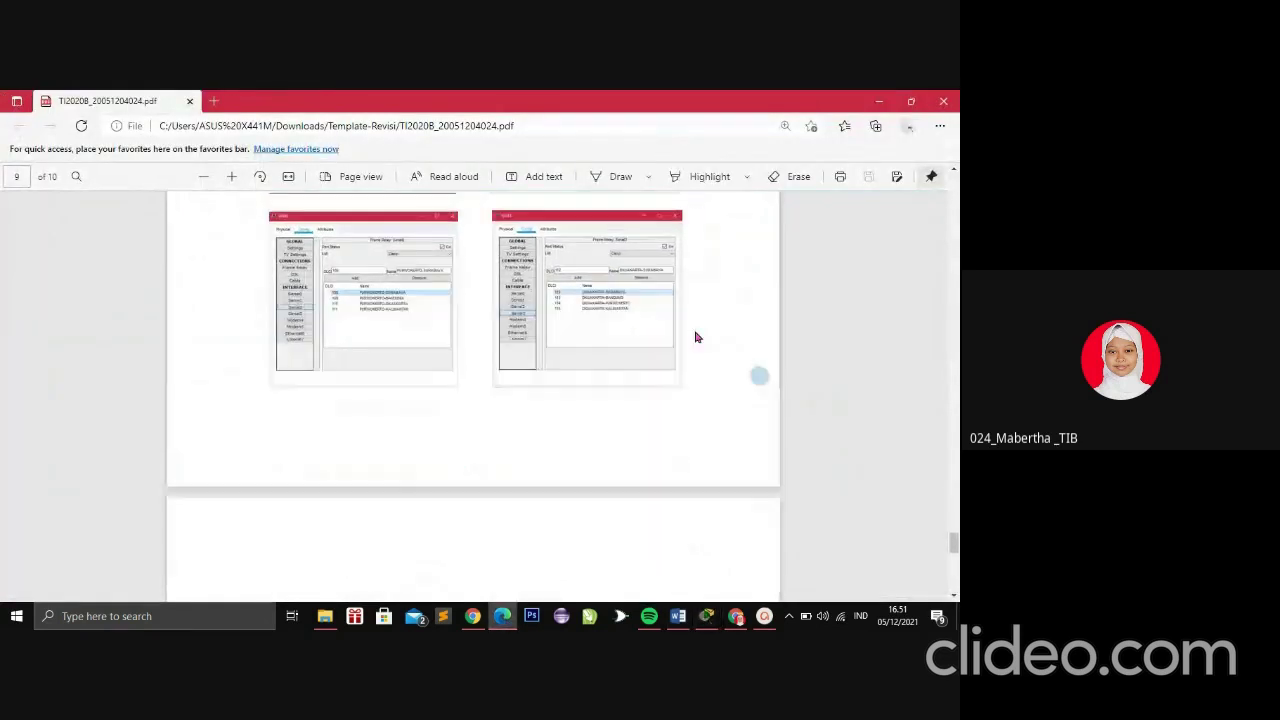
{"action": "scroll", "coordinate": [695, 335], "scroll_direction": "down", "scroll_amount": 3}
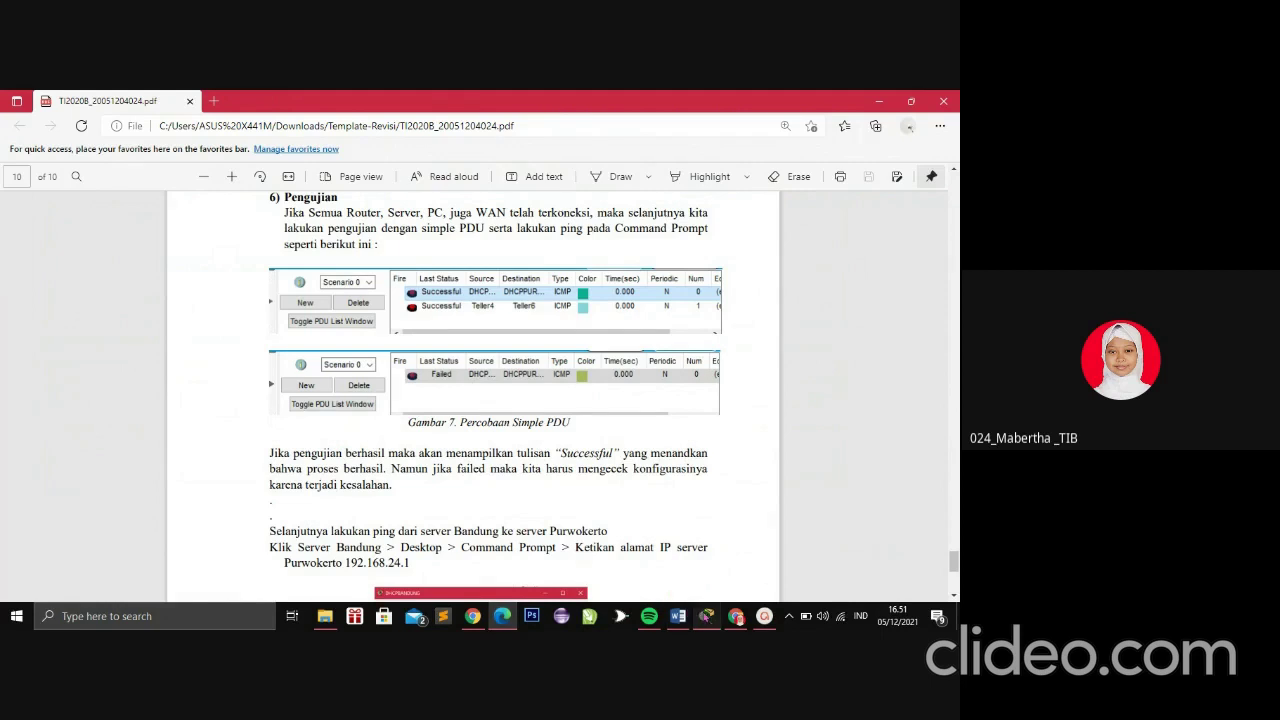
Switch to Cisco Packet Tracer, enter Simulation mode and limit the visible events to ICMP only
{"action": "left_click", "coordinate": [706, 616]}
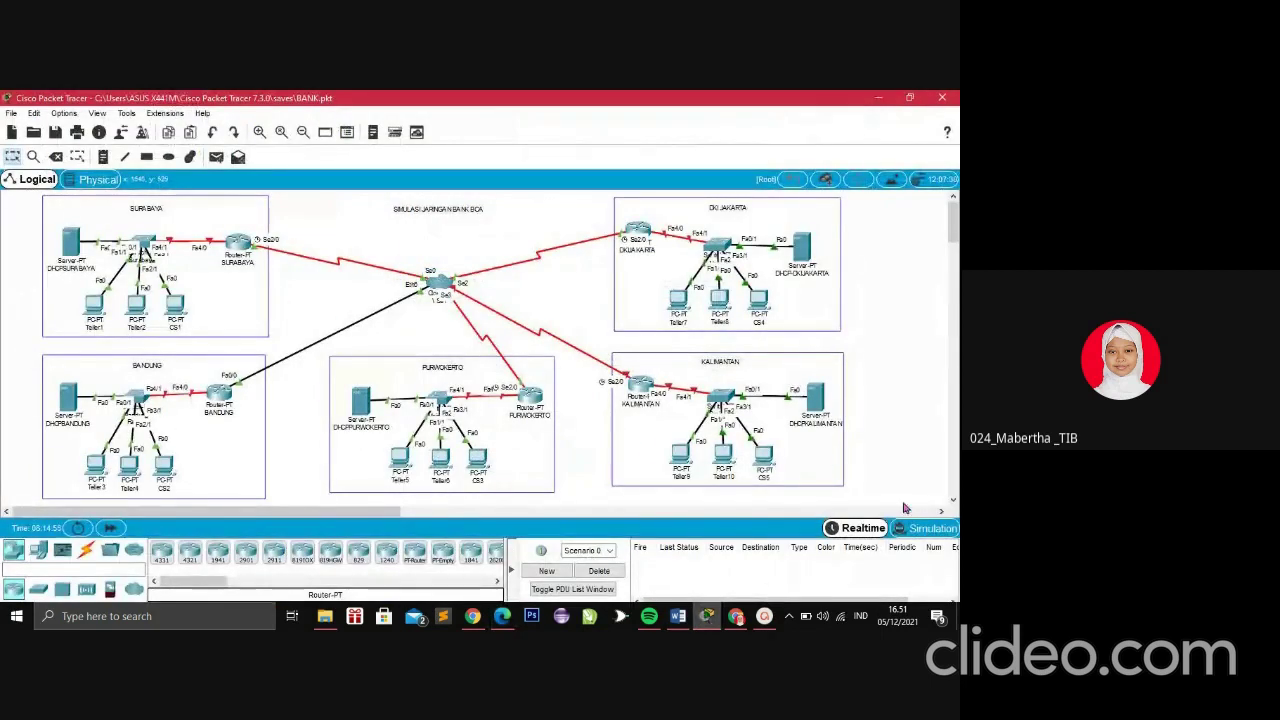
{"action": "left_click", "coordinate": [799, 285]}
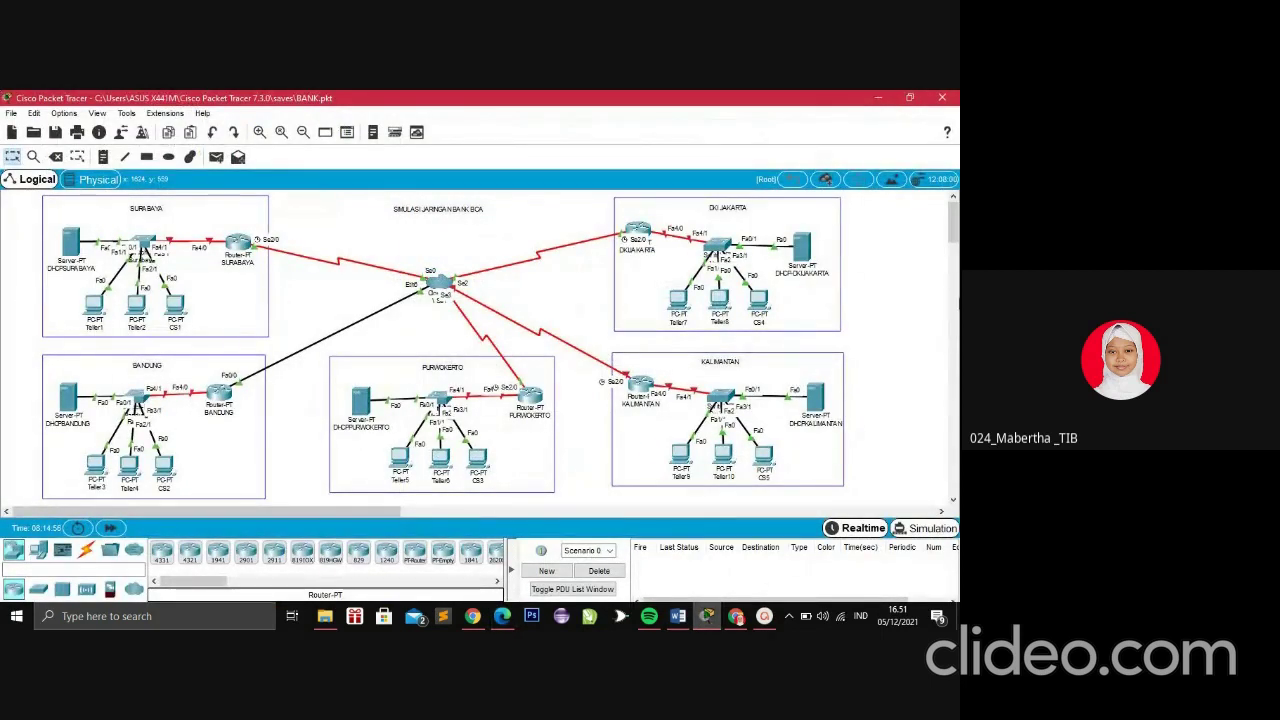
{"action": "left_click", "coordinate": [925, 528]}
{"action": "left_click", "coordinate": [922, 511]}
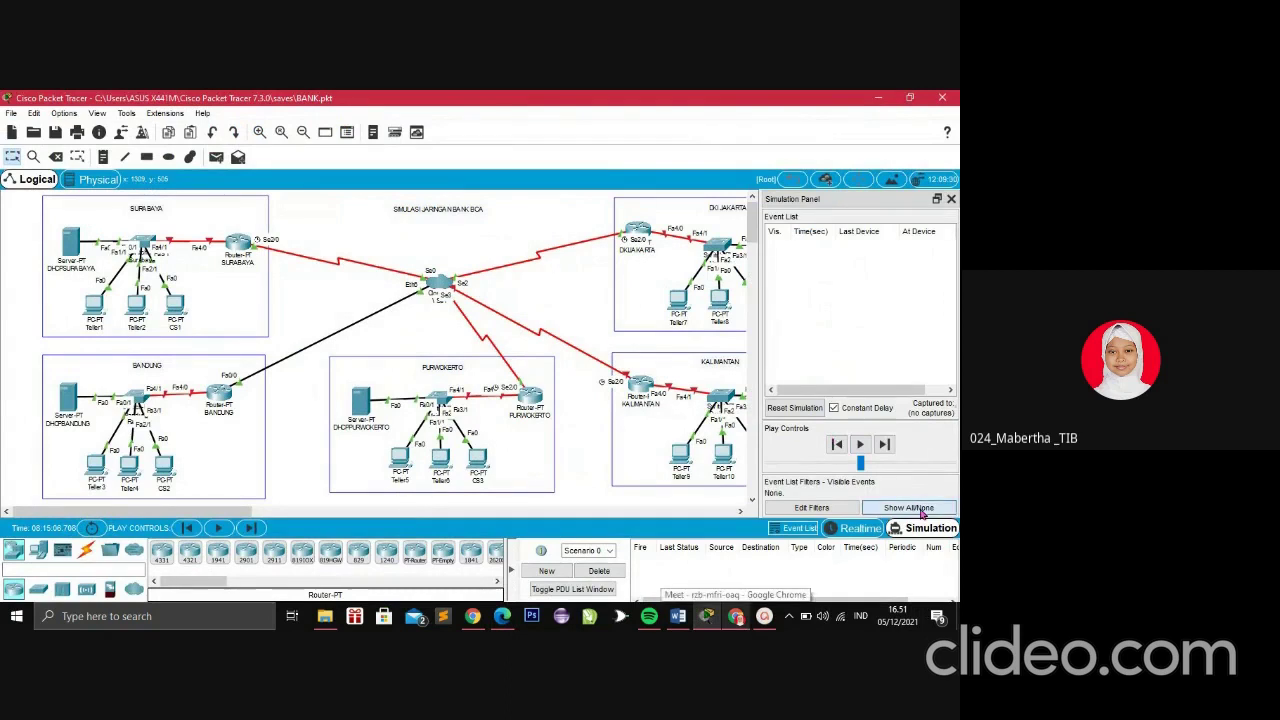
{"action": "left_click", "coordinate": [801, 506]}
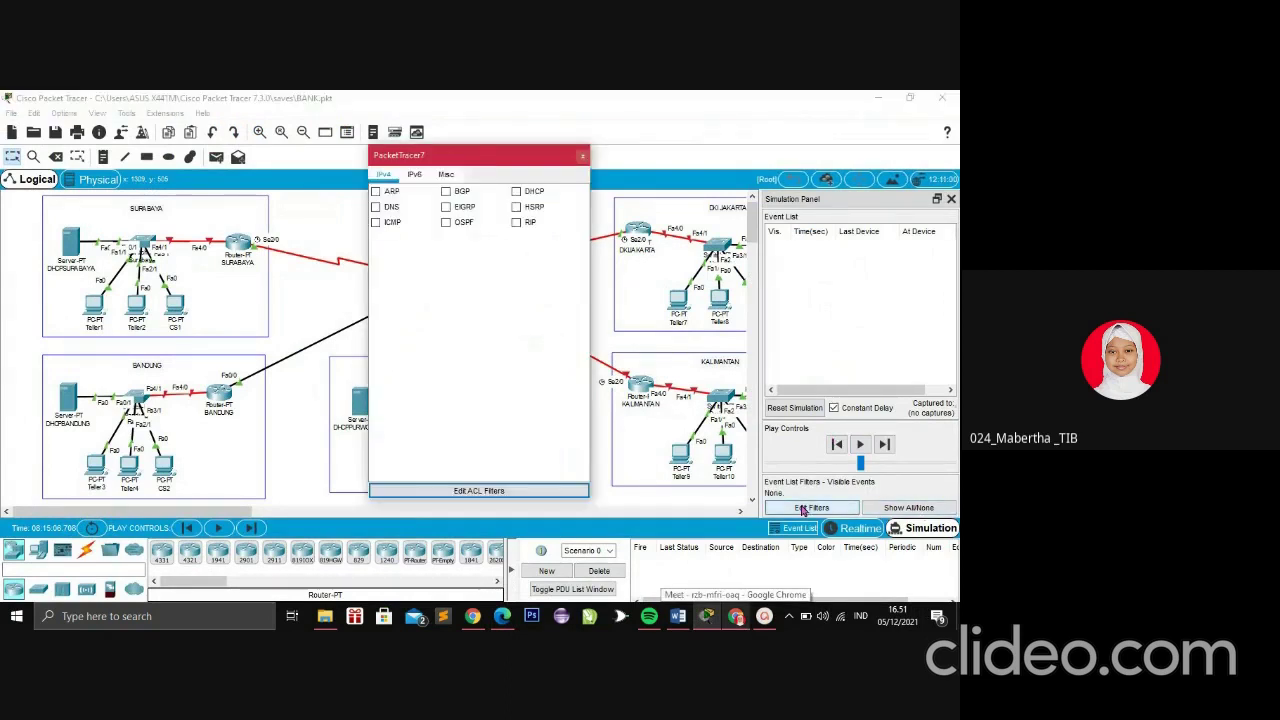
{"action": "left_click", "coordinate": [377, 222]}
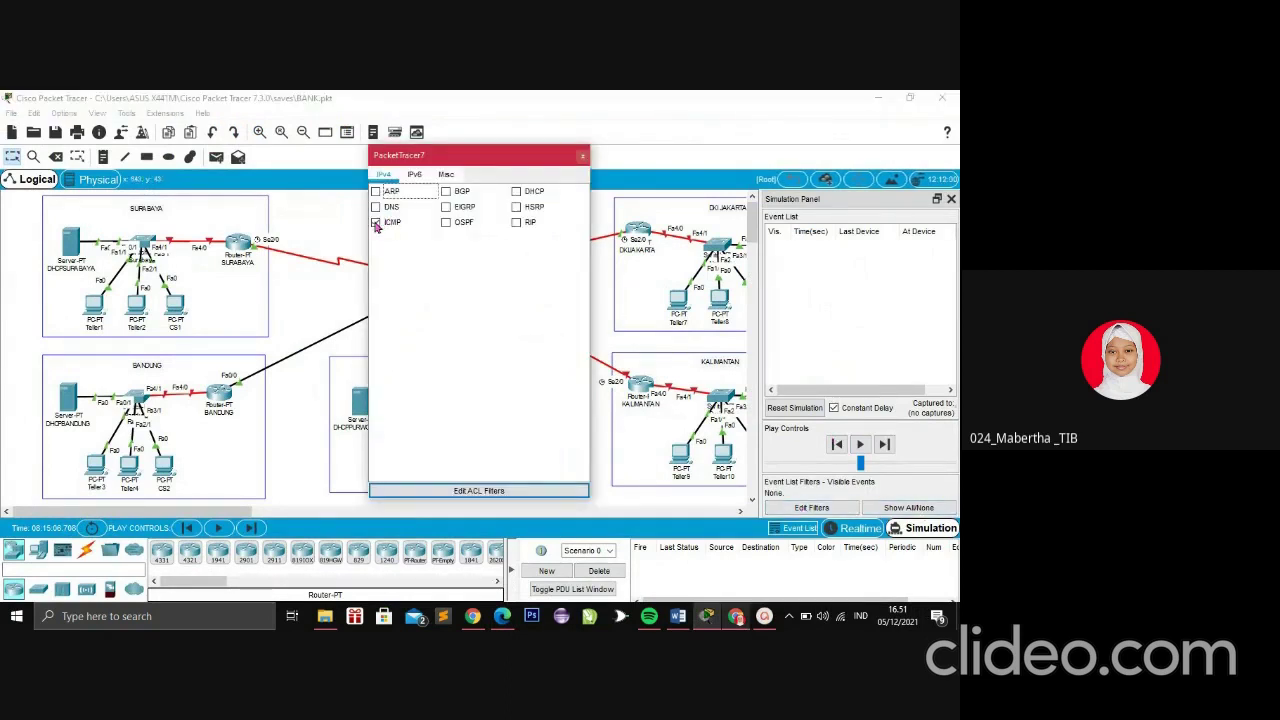
{"action": "left_click", "coordinate": [582, 159]}
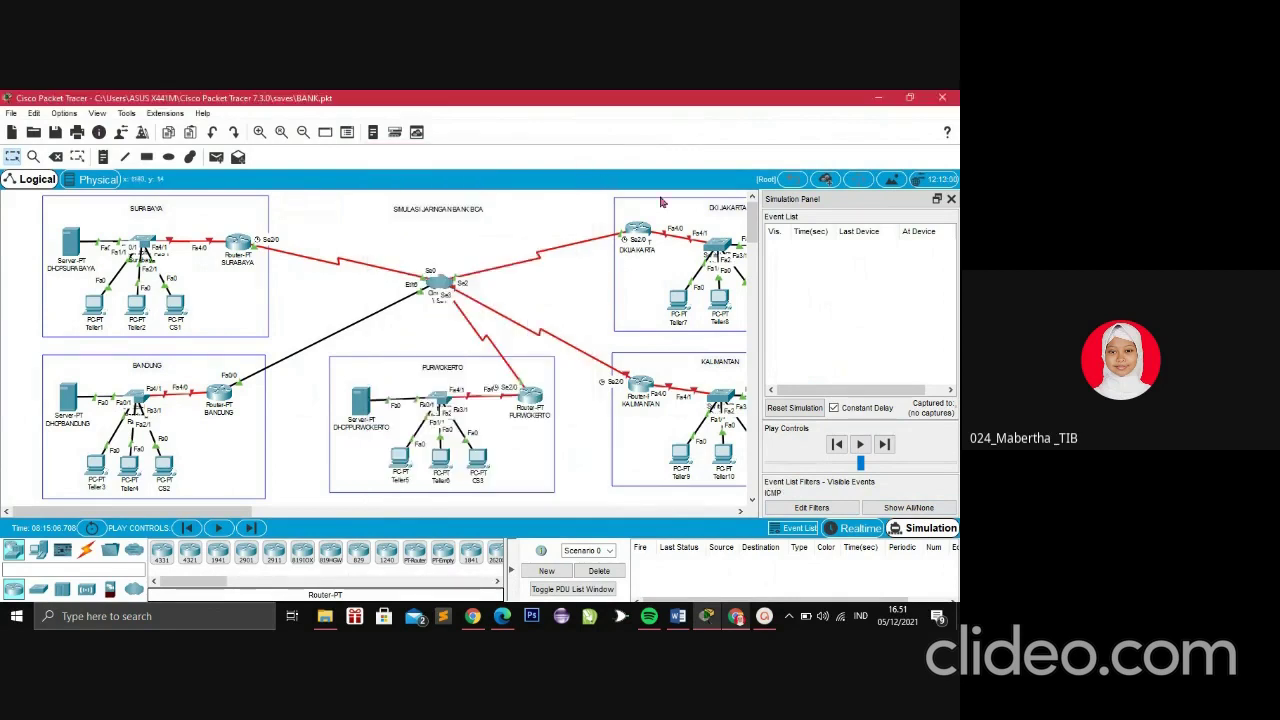
Send a simple PDU from the DHCPBANDUNG server to the DHCPPURWOKERTO server and run the simulation
{"action": "left_click", "coordinate": [216, 158]}
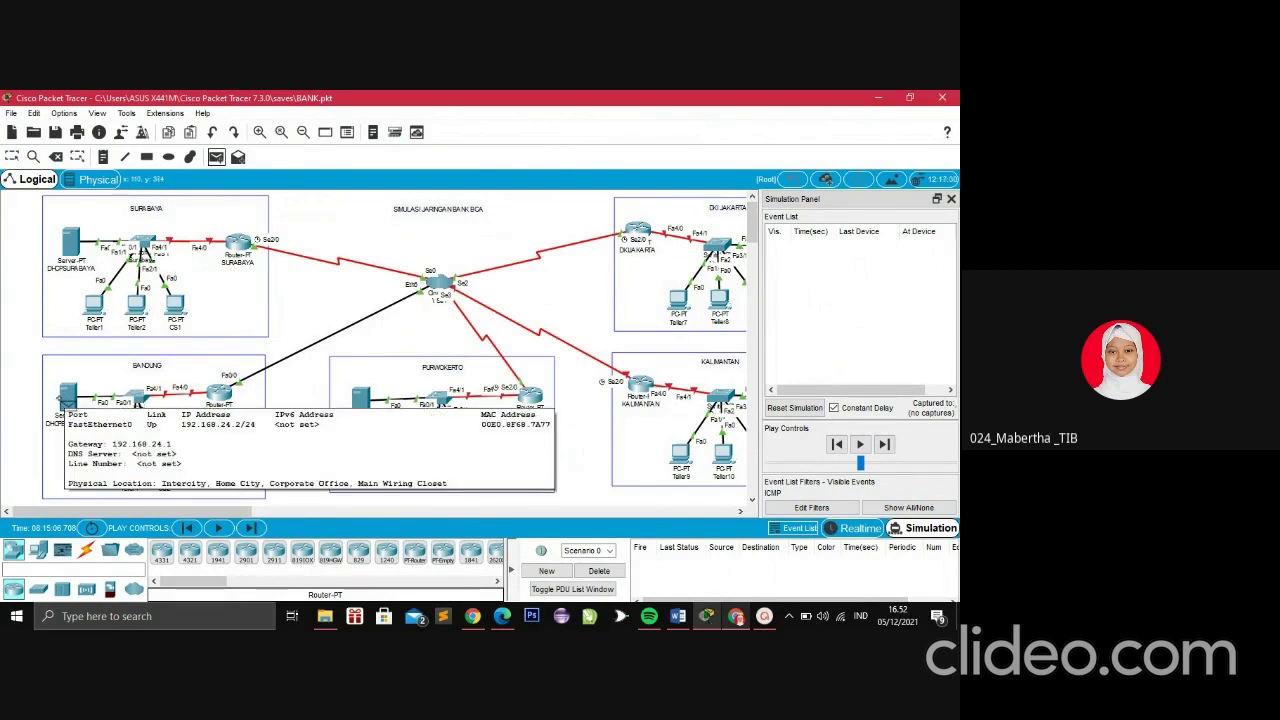
{"action": "left_click", "coordinate": [66, 398]}
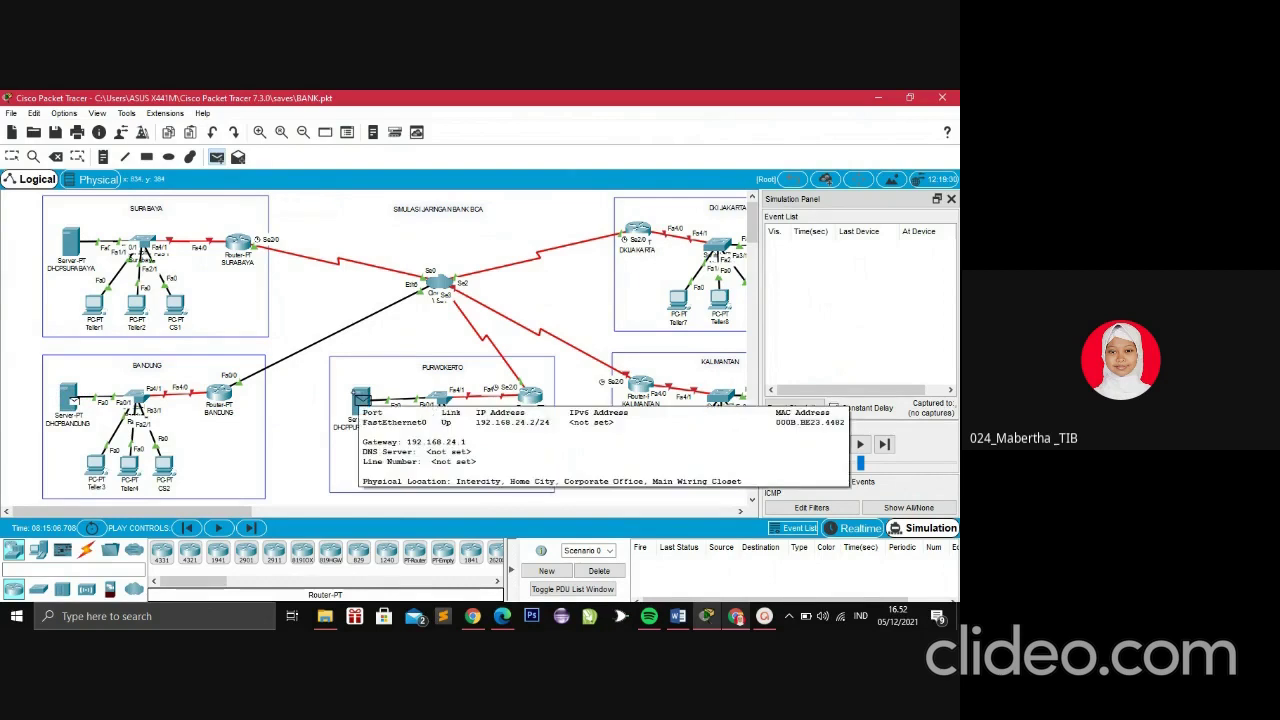
{"action": "left_click", "coordinate": [361, 398]}
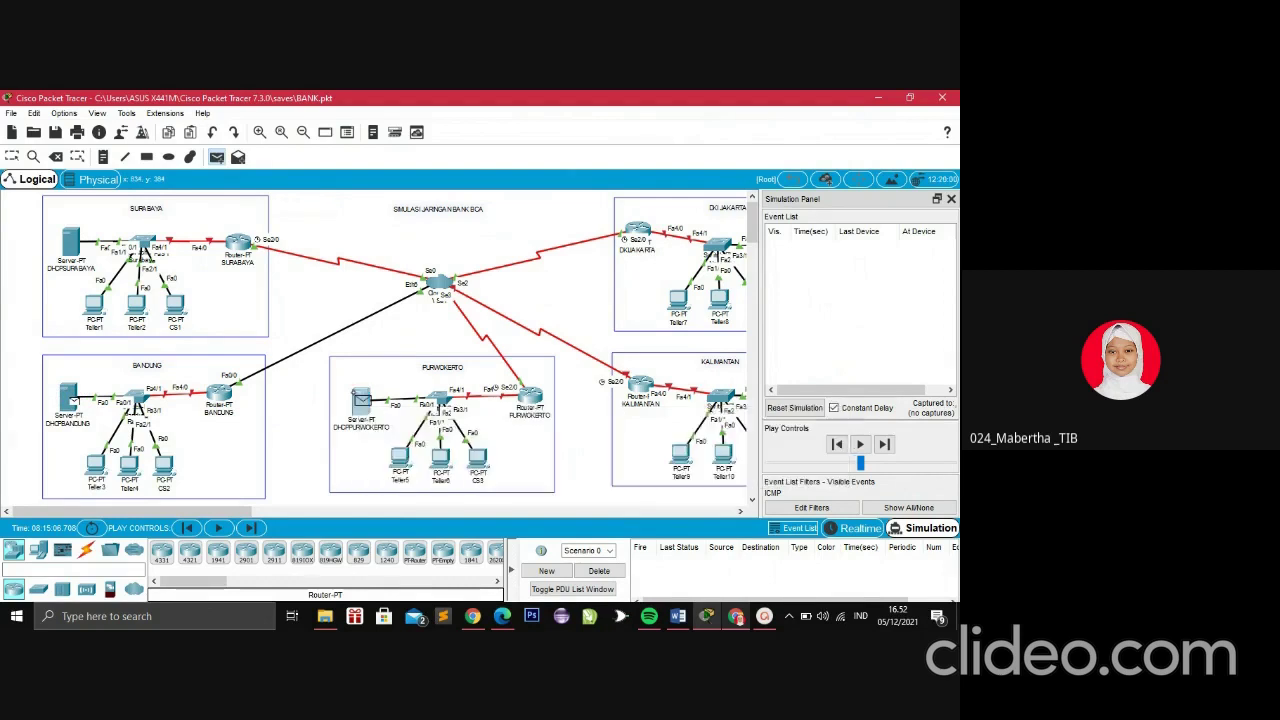
{"action": "left_click", "coordinate": [216, 528]}
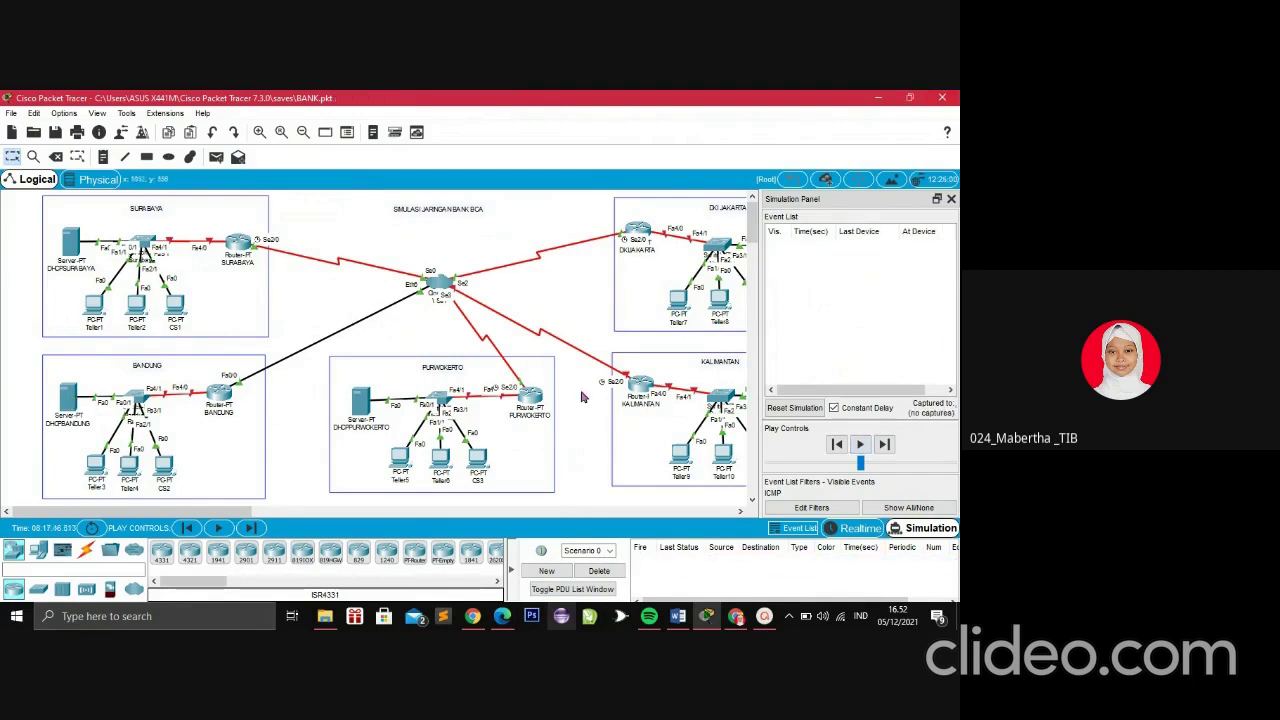
Try a simple PDU from Teller4 in BANDUNG to CS3 in PURWOKERTO, clearing the event list and deleting the scenario after the run
{"action": "left_click", "coordinate": [217, 157]}
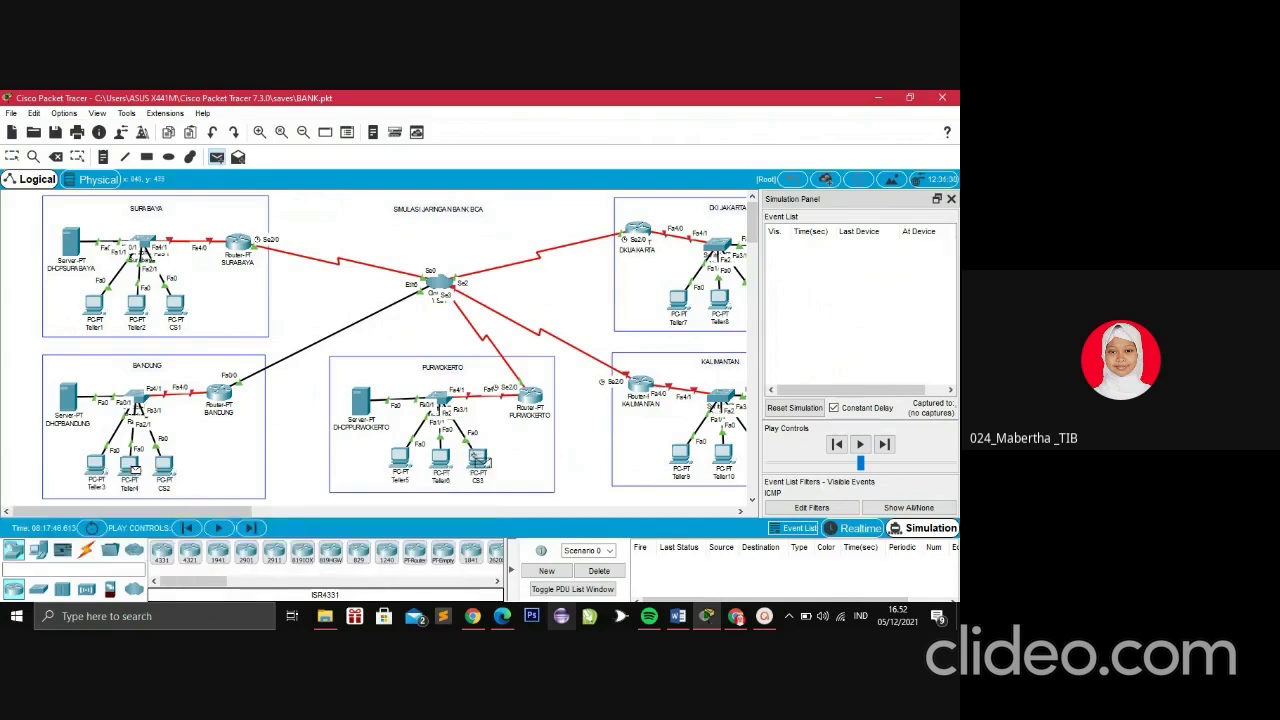
{"action": "left_click", "coordinate": [479, 459]}
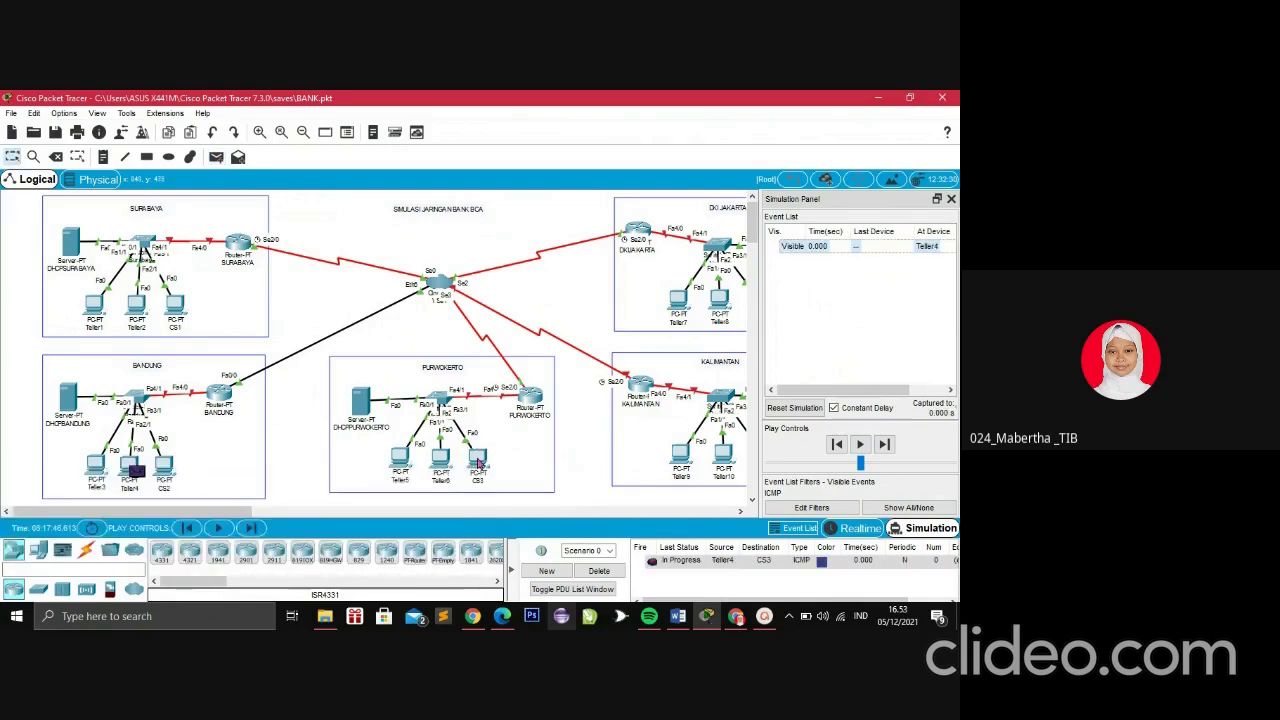
{"action": "left_click", "coordinate": [222, 528]}
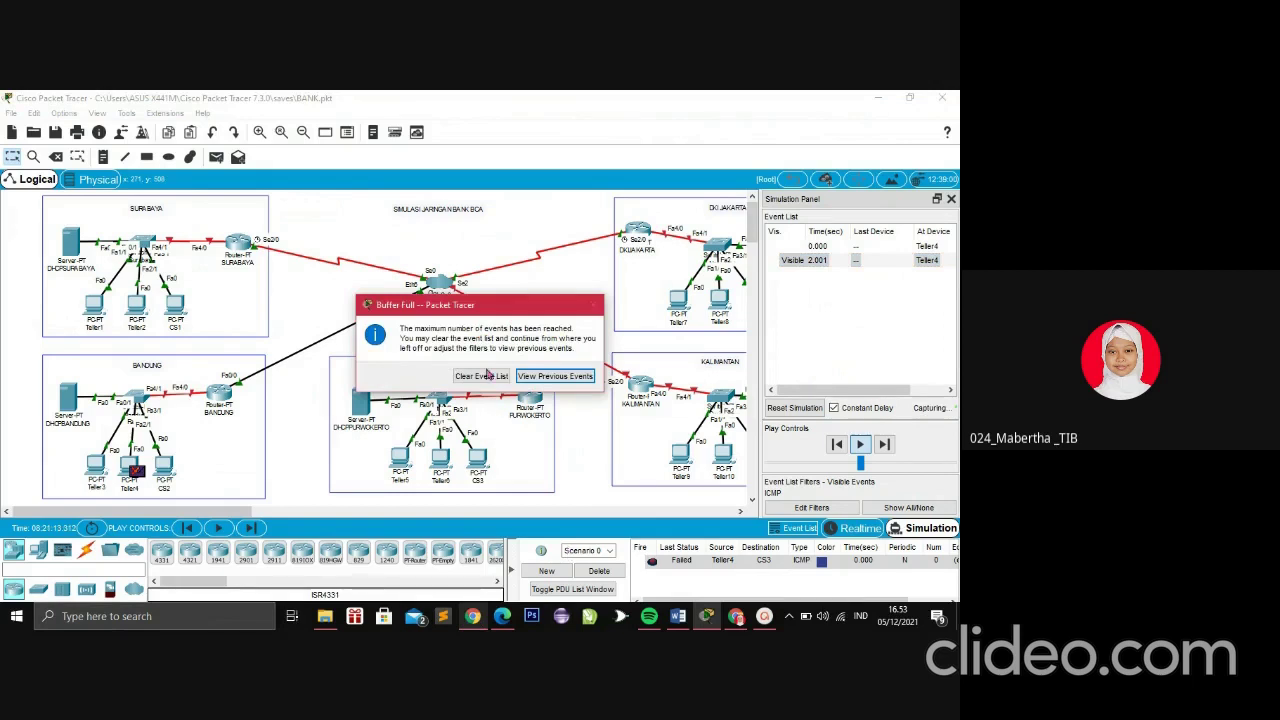
{"action": "left_click", "coordinate": [497, 376]}
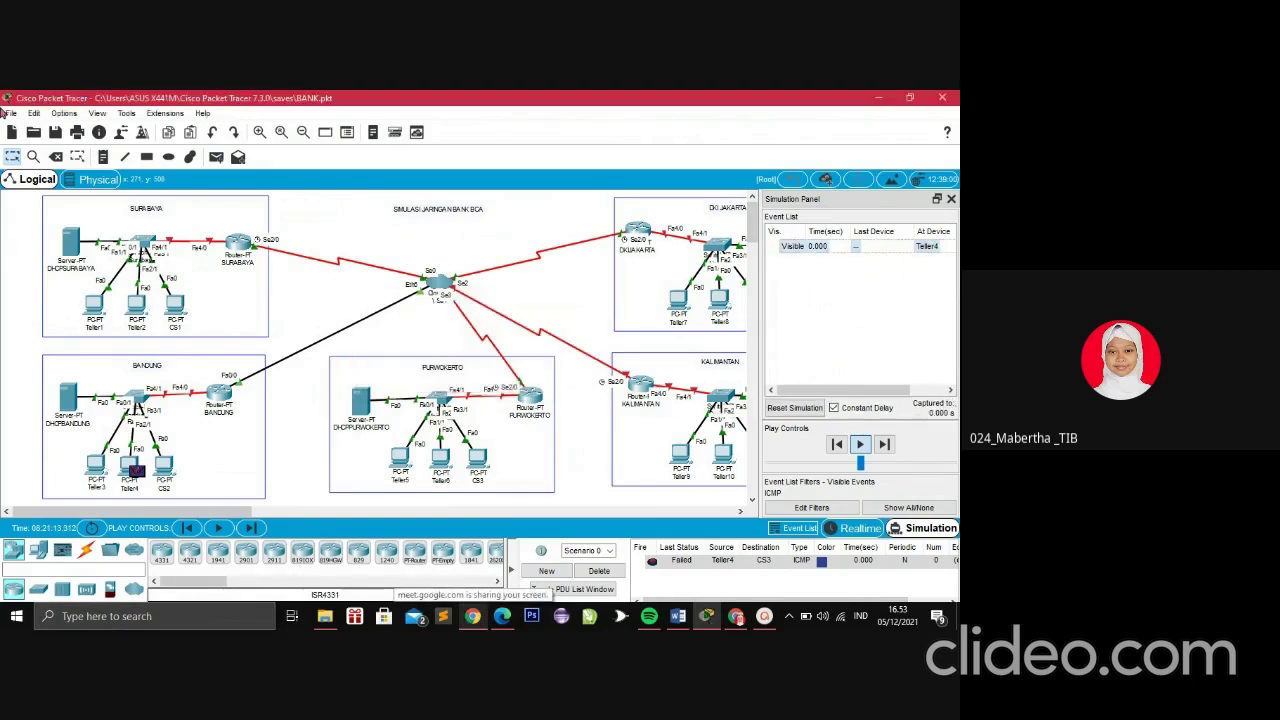
{"action": "left_click", "coordinate": [599, 574]}
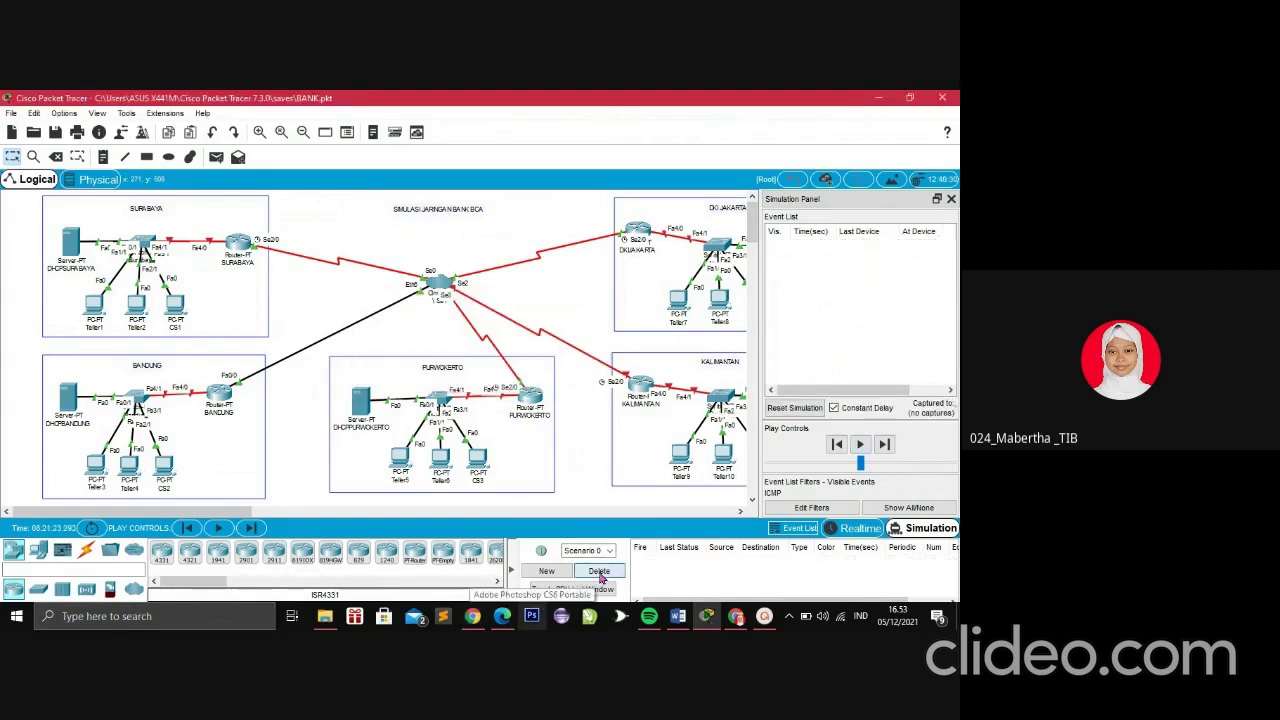
Send a simple PDU from Teller3 in BANDUNG to Teller5 in PURWOKERTO and run the simulation
{"action": "left_click", "coordinate": [216, 158]}
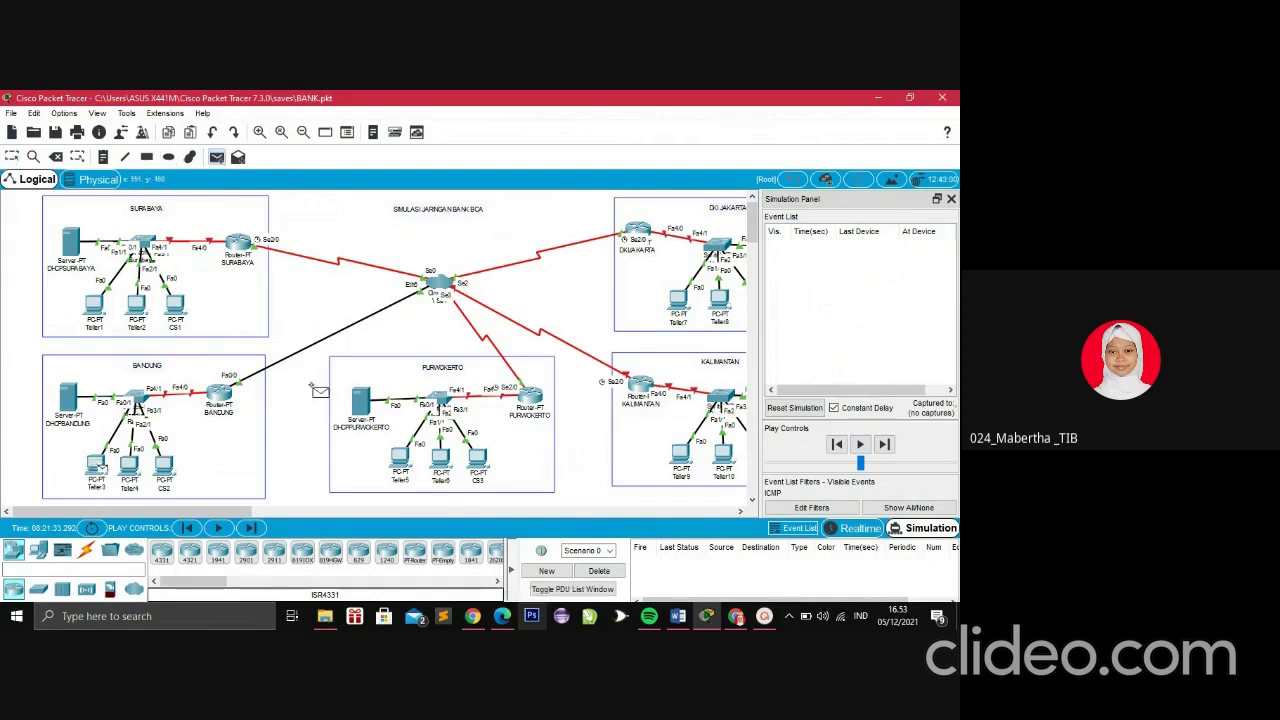
{"action": "left_click", "coordinate": [400, 456]}
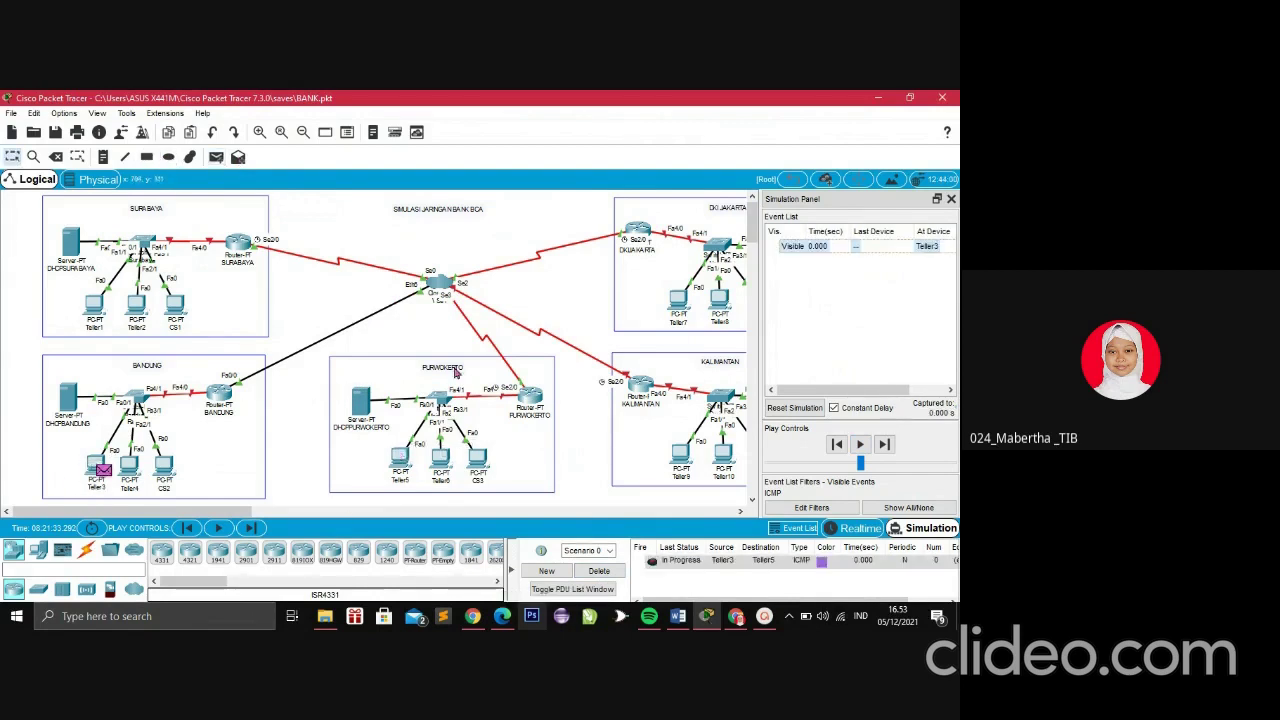
{"action": "left_click", "coordinate": [219, 529]}
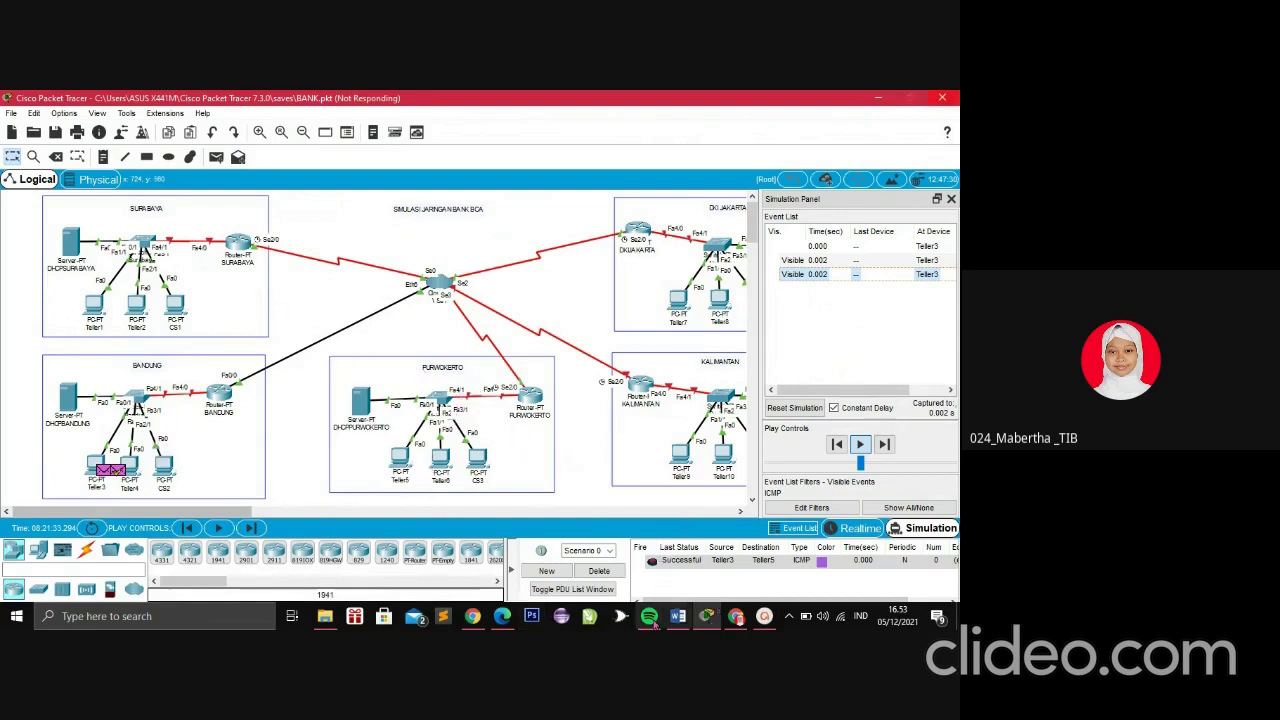
Switch back to the PDF report at section 6, Pengujian
{"action": "left_click", "coordinate": [502, 616]}
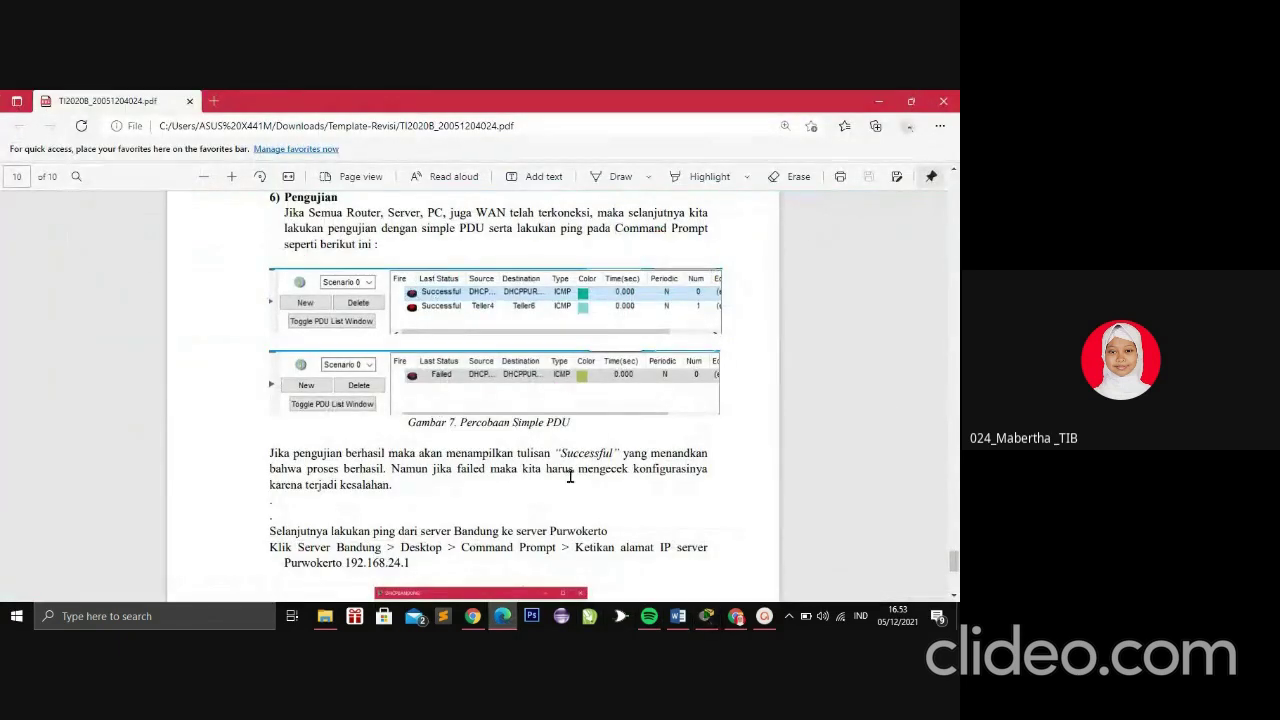
Switch to Cisco Packet Tracer, resolve the Buffer Full dialog by clearing the event list, and return to Realtime mode
{"action": "scroll", "coordinate": [540, 450], "scroll_direction": "down", "scroll_amount": 3}
{"action": "scroll", "coordinate": [423, 383], "scroll_direction": "down", "scroll_amount": 2}
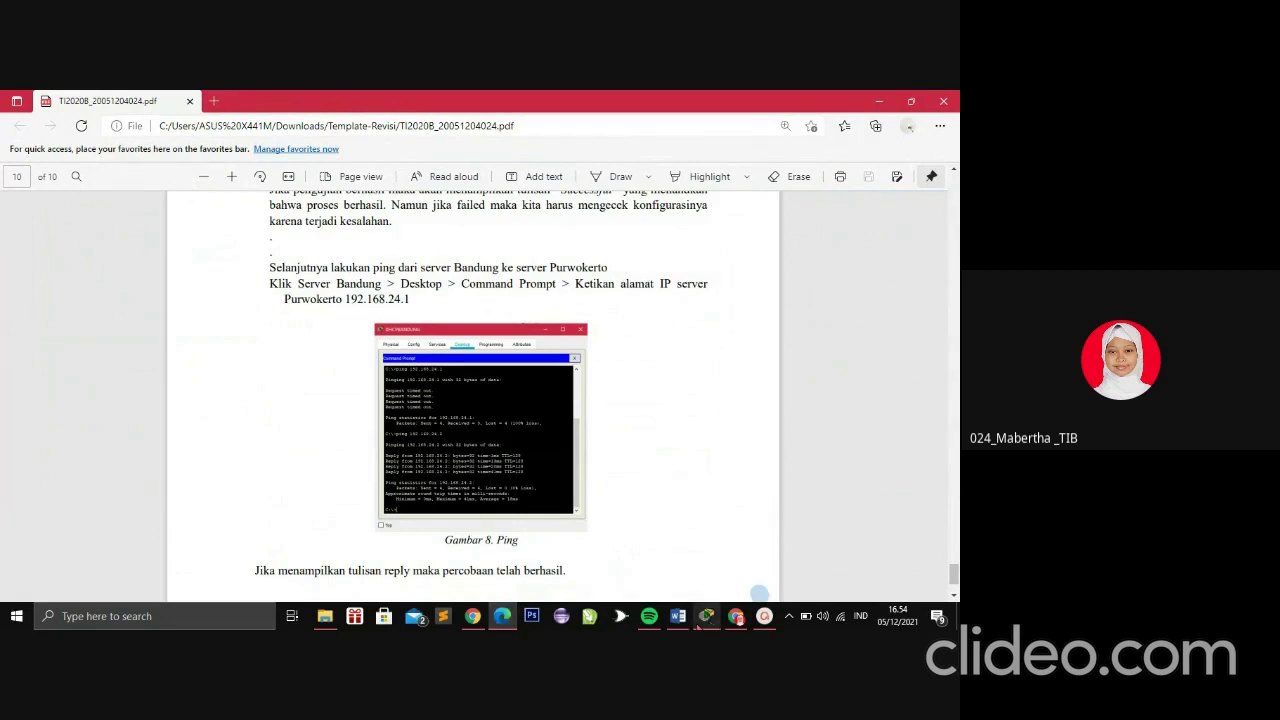
{"action": "left_click", "coordinate": [697, 626]}
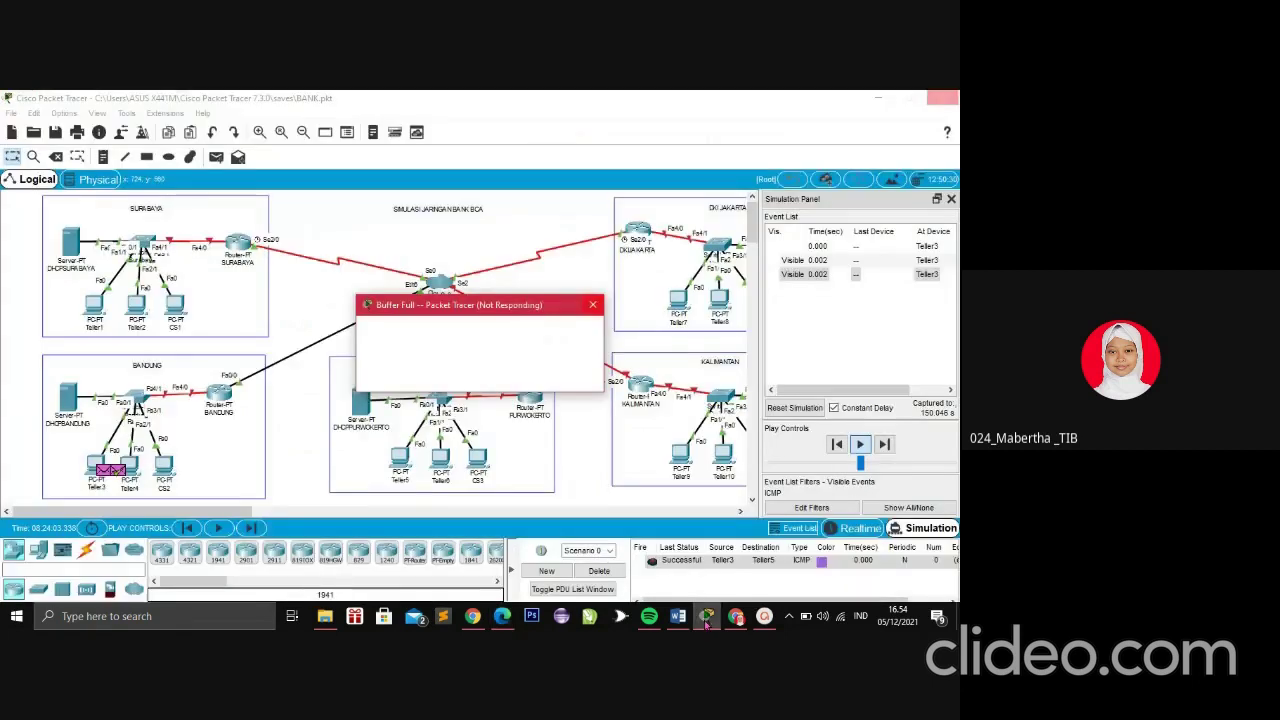
{"action": "left_click", "coordinate": [480, 376]}
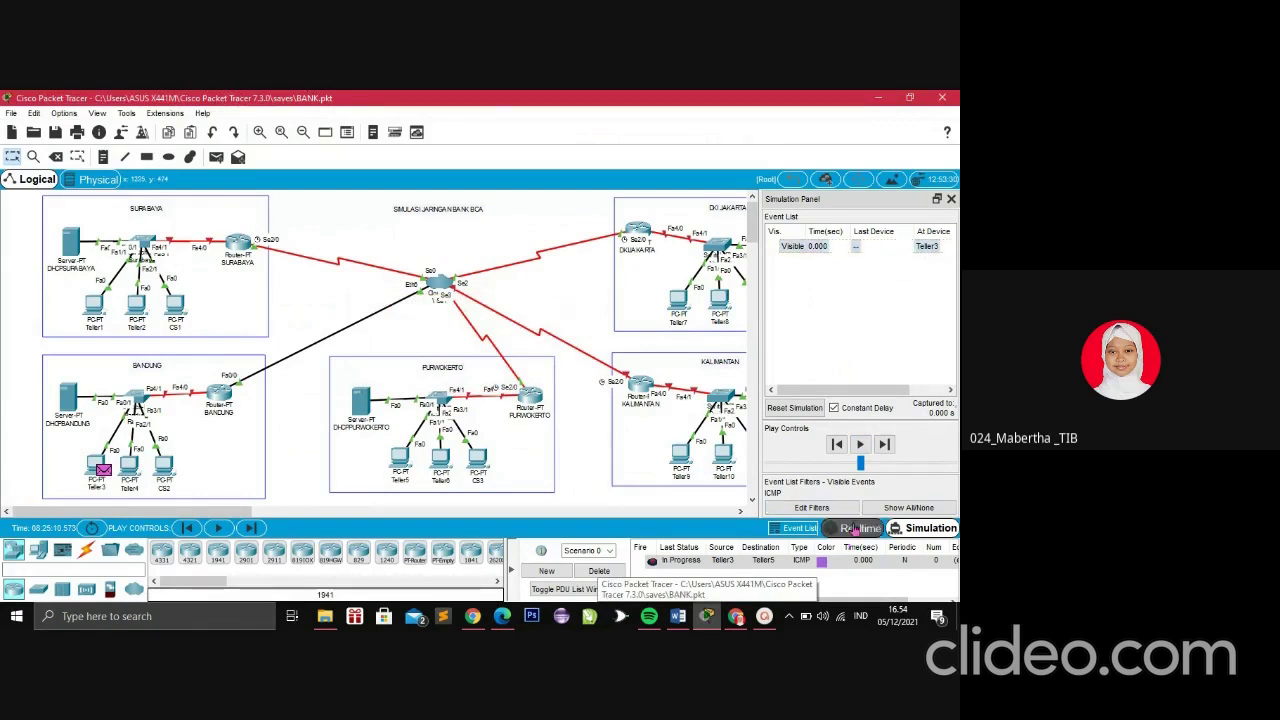
{"action": "left_click", "coordinate": [852, 527]}
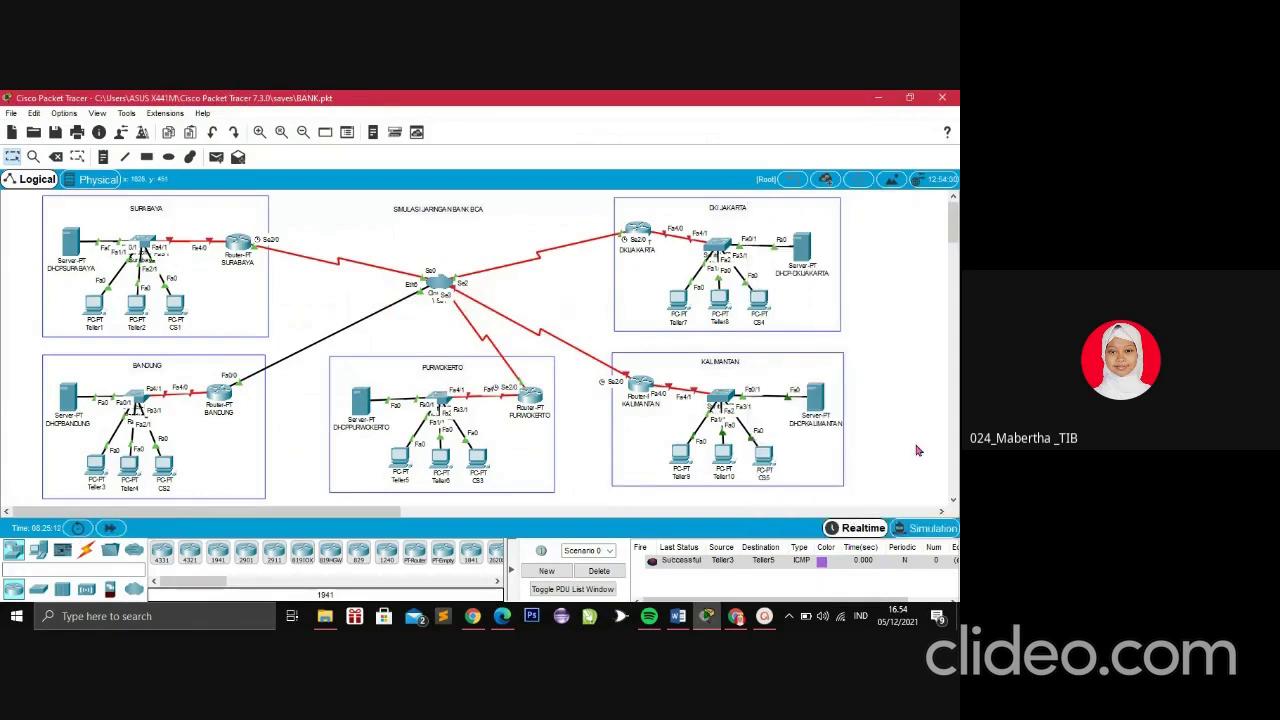
Ping 192.168.24.2 from the Command Prompt of the DHCPBANDUNG server
{"action": "left_click", "coordinate": [68, 395]}
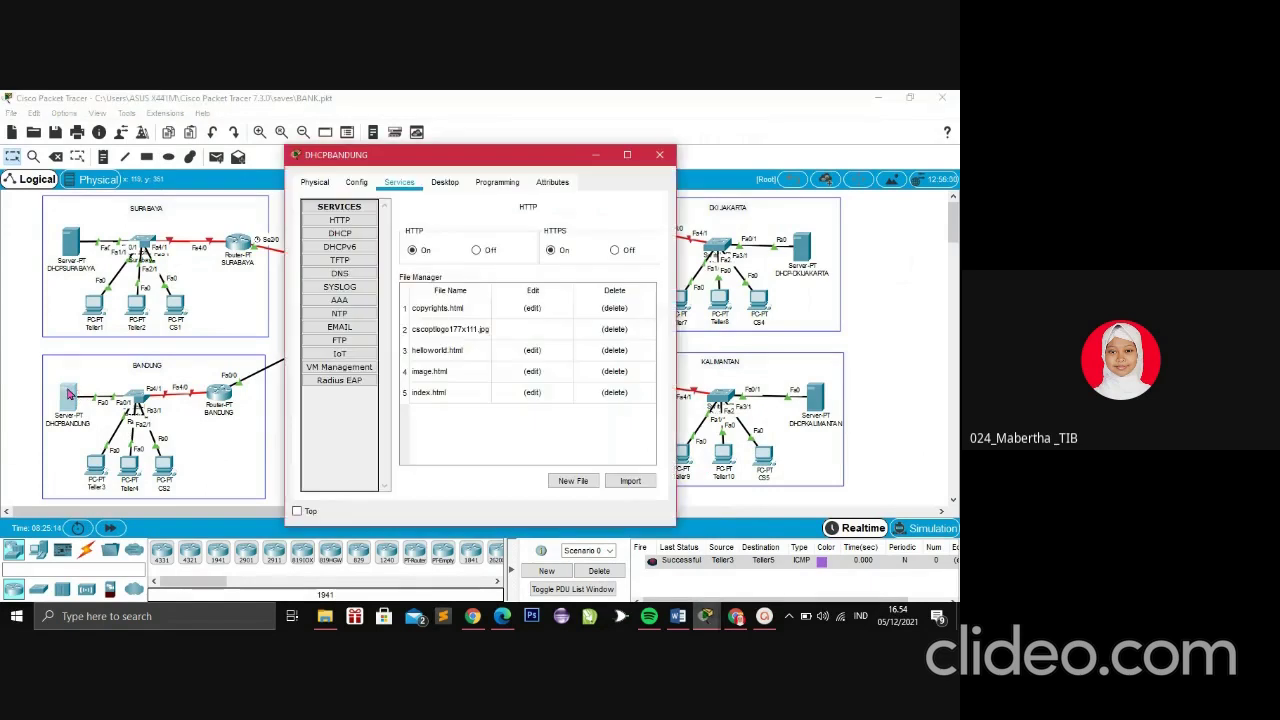
{"action": "left_click", "coordinate": [445, 182]}
{"action": "left_click", "coordinate": [512, 235]}
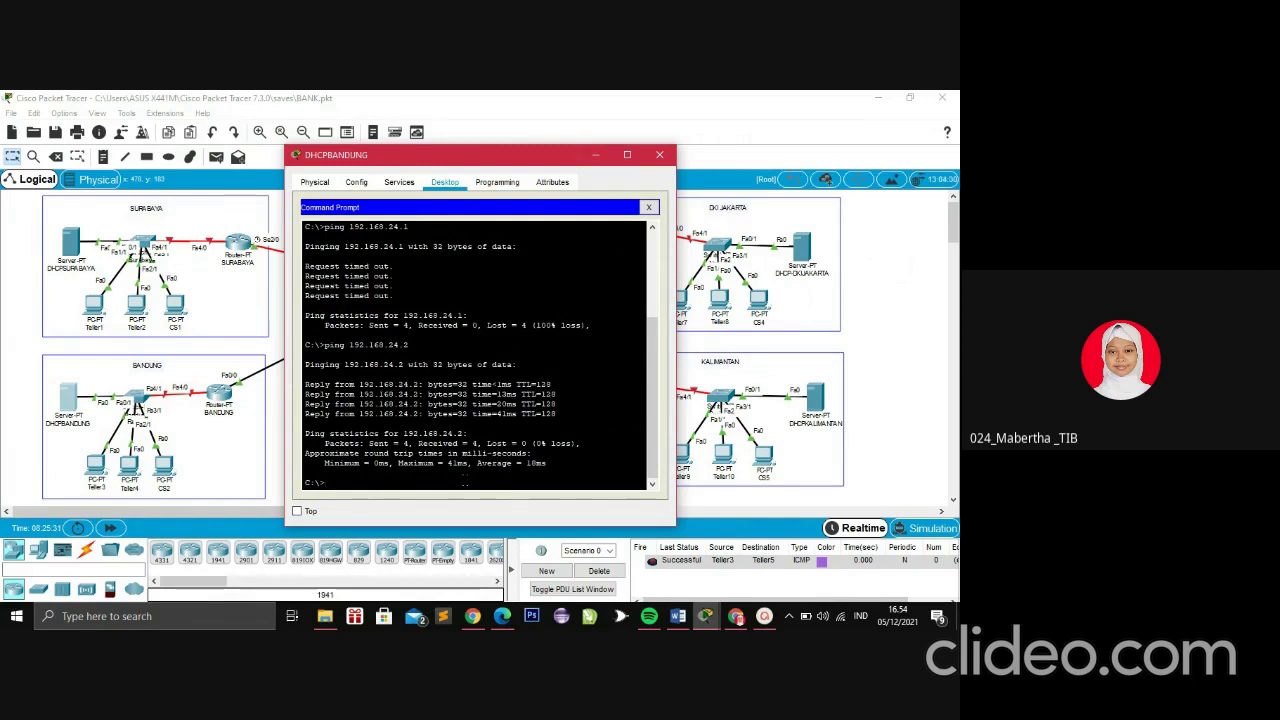
{"action": "type", "text": "I"}
{"action": "type", "text": "i"}
{"action": "type", "text": "ng"}
{"action": "type", "text": " 19"}
{"action": "type", "text": "2.16"}
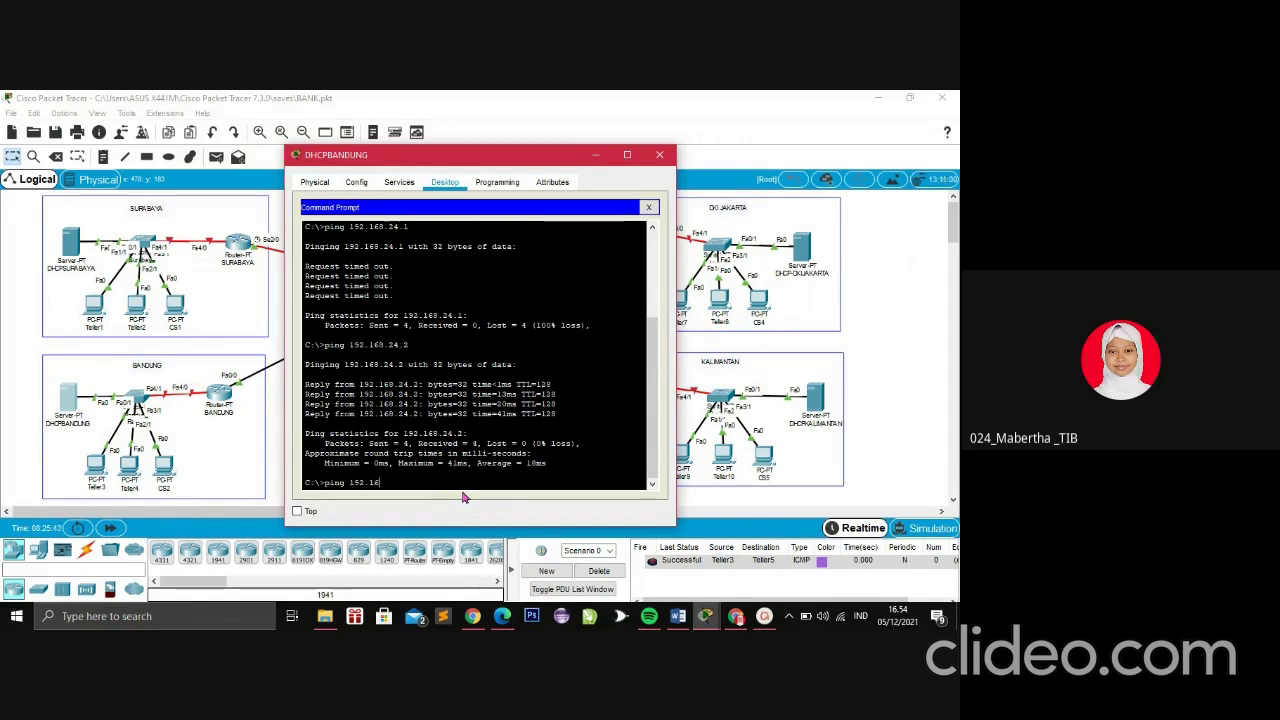
{"action": "type", "text": "88.24.2"}
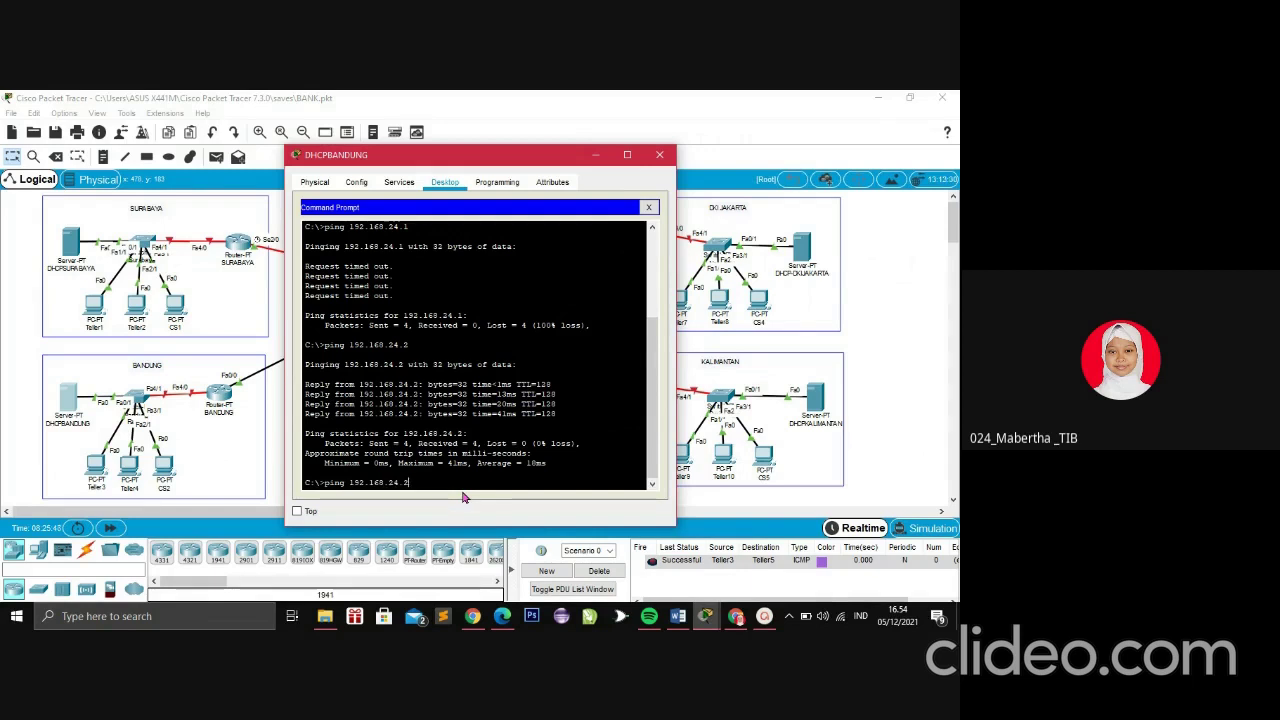
{"action": "key", "text": "Return"}
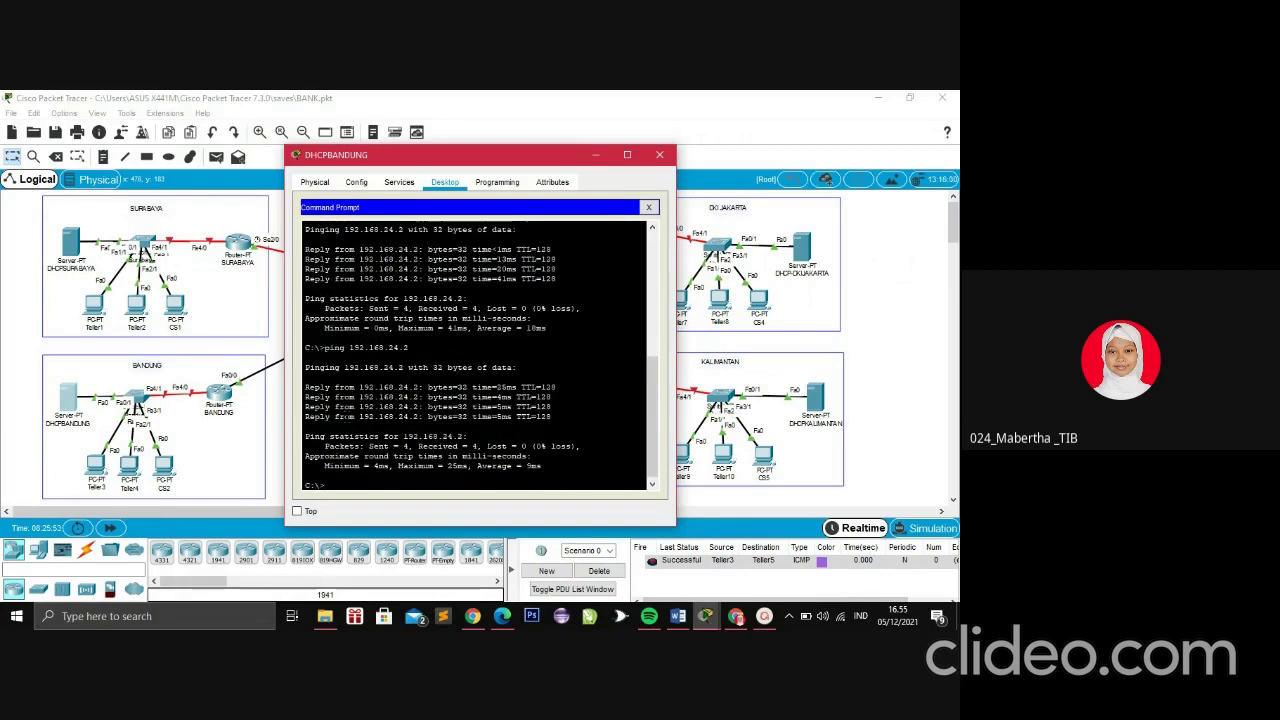
Highlight the reply lines of the latest ping in the DHCPBANDUNG output, finishing by closing the server's window
{"action": "left_click_drag", "start_coordinate": [305, 386], "coordinate": [555, 418]}
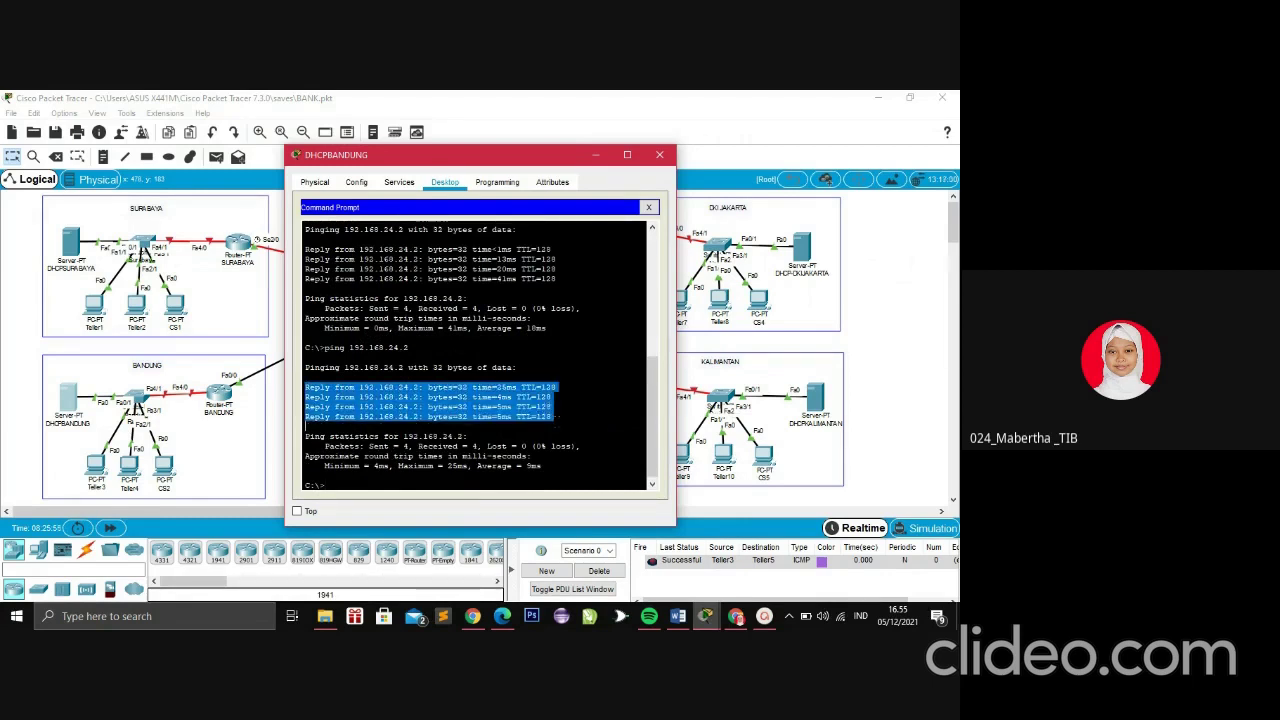
{"action": "left_click", "coordinate": [557, 421]}
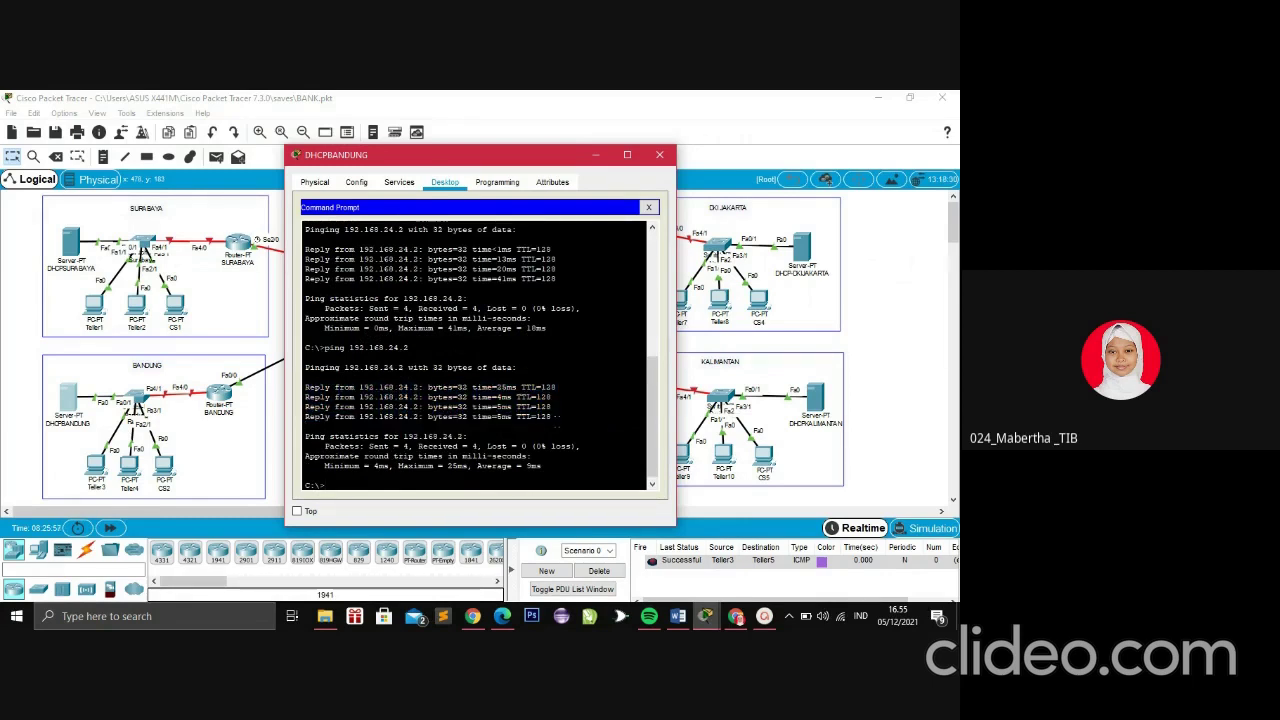
{"action": "left_click_drag", "start_coordinate": [557, 419], "coordinate": [269, 378]}
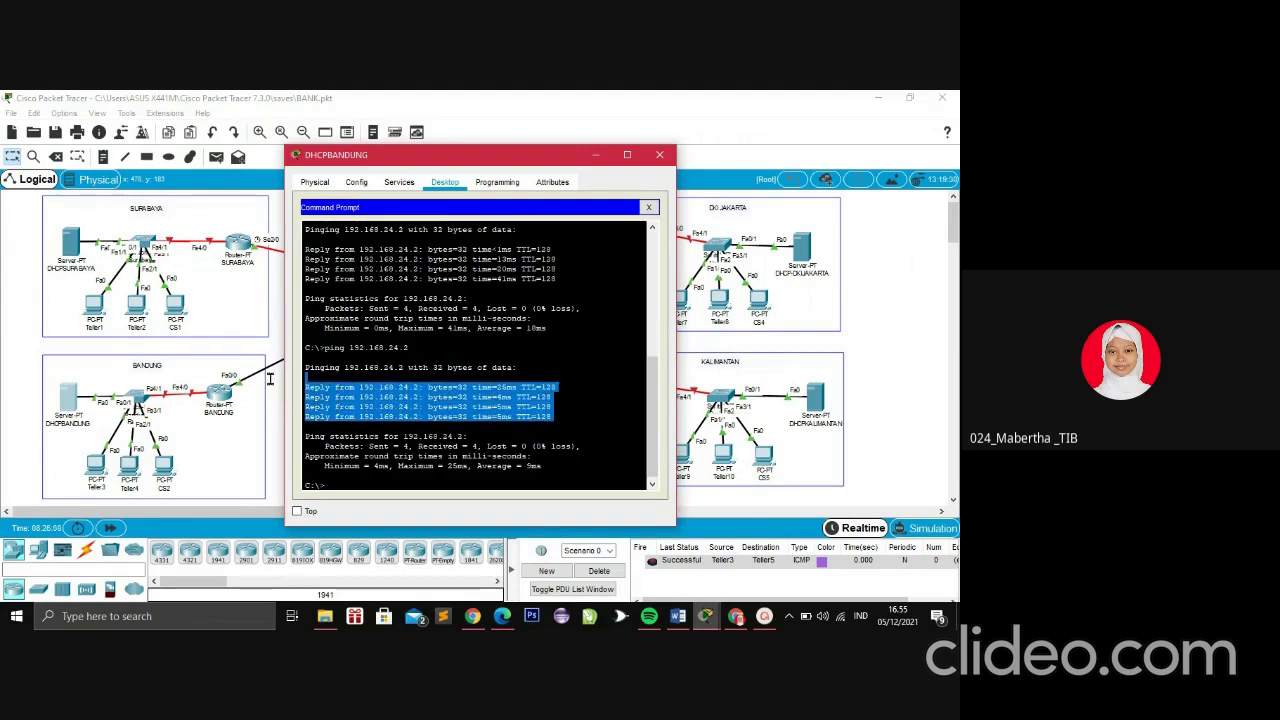
{"action": "left_click_drag", "start_coordinate": [530, 407], "coordinate": [374, 398]}
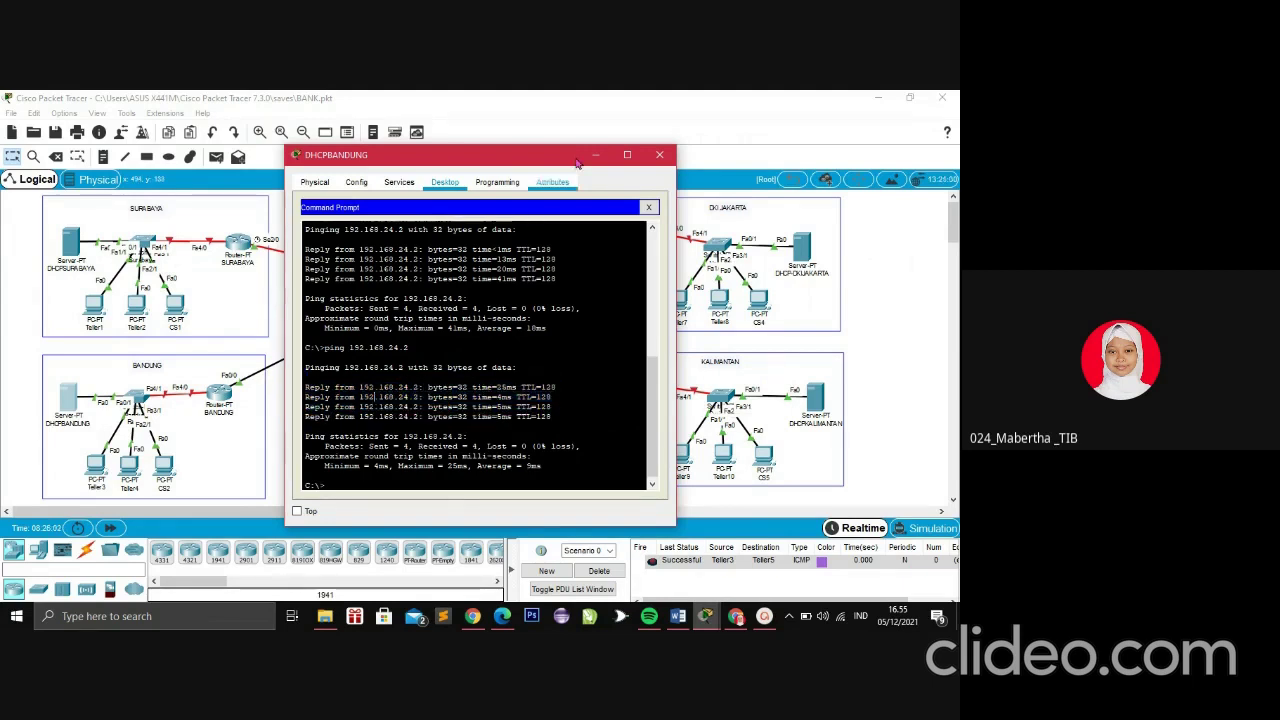
{"action": "left_click", "coordinate": [659, 154]}
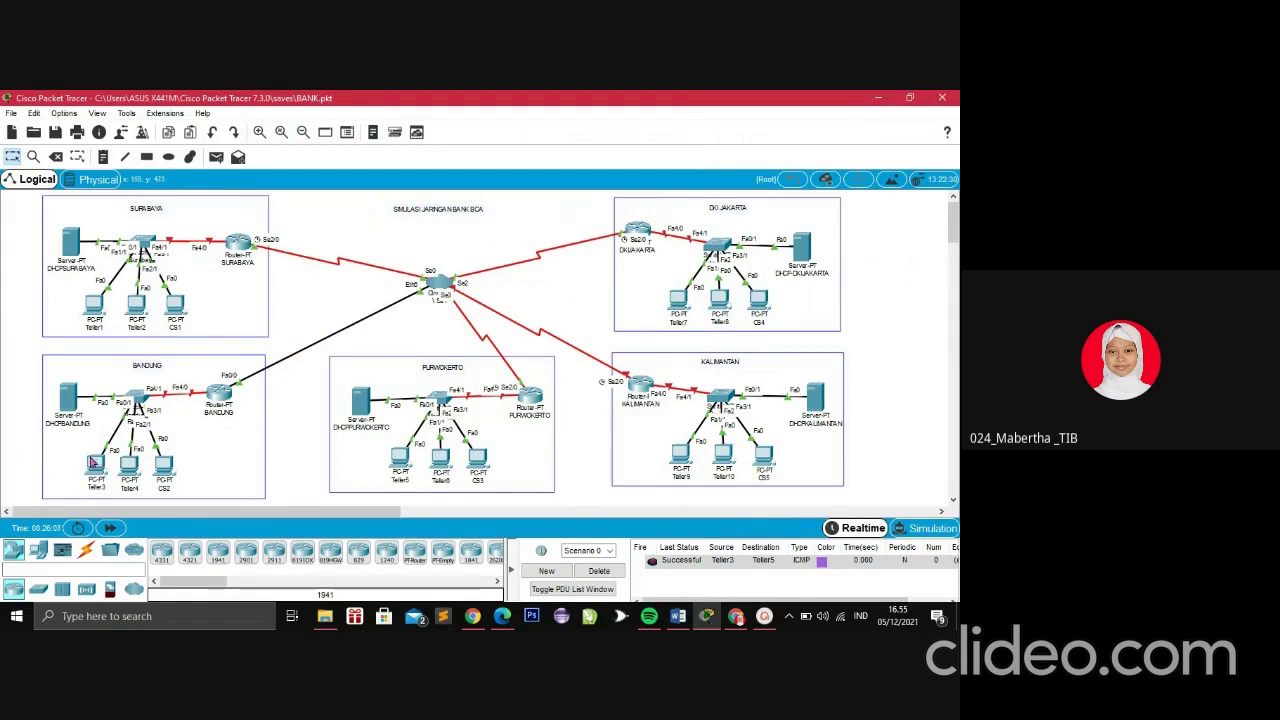
Open the Command Prompt of Teller3 in BANDUNG and move its window aside to reach the PURWOKERTO devices
{"action": "left_click", "coordinate": [94, 466]}
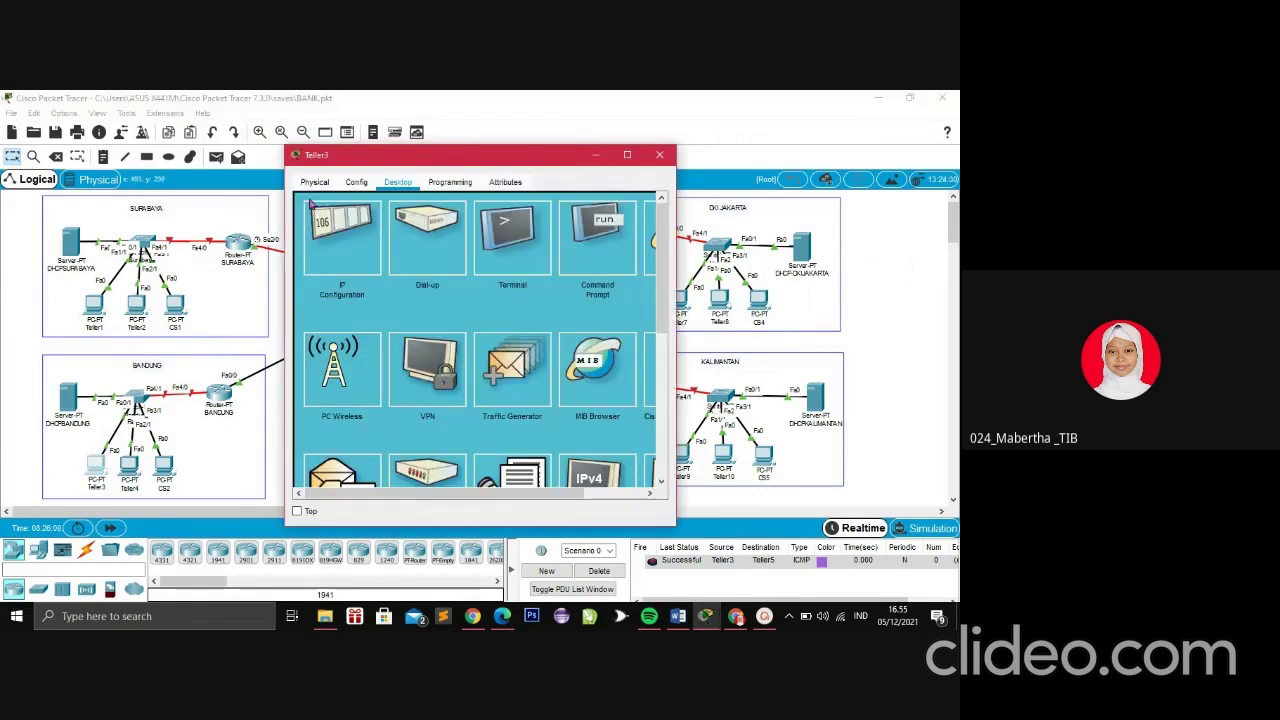
{"action": "left_click", "coordinate": [619, 259]}
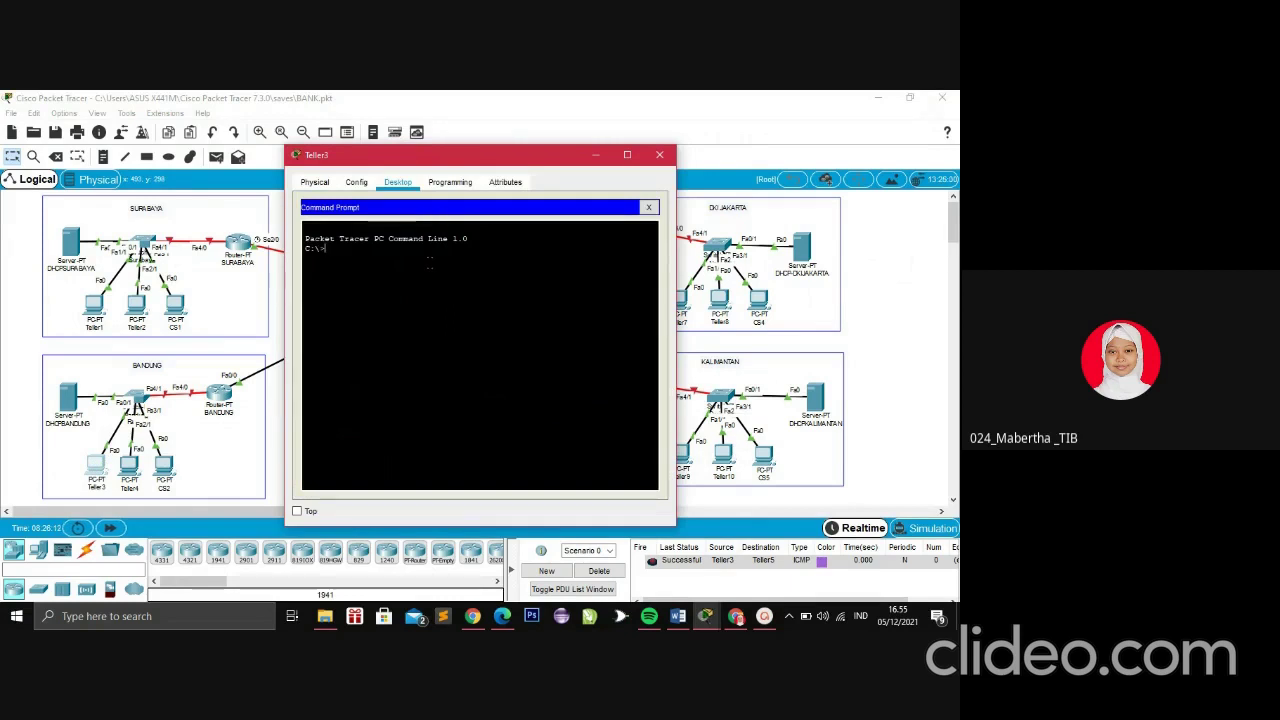
{"action": "left_click_drag", "start_coordinate": [466, 157], "coordinate": [668, 172]}
{"action": "left_click", "coordinate": [458, 322]}
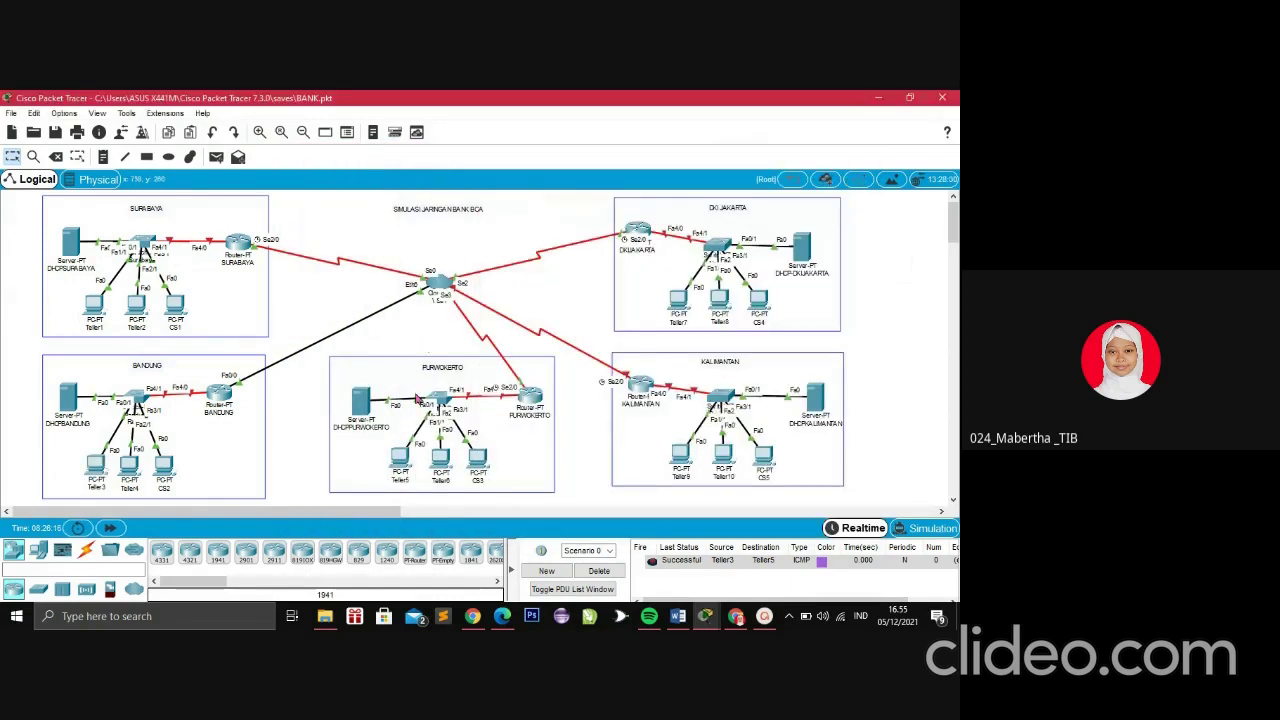
Look up the IP address of Teller5 in PURWOKERTO in its IP Configuration
{"action": "left_click", "coordinate": [412, 462]}
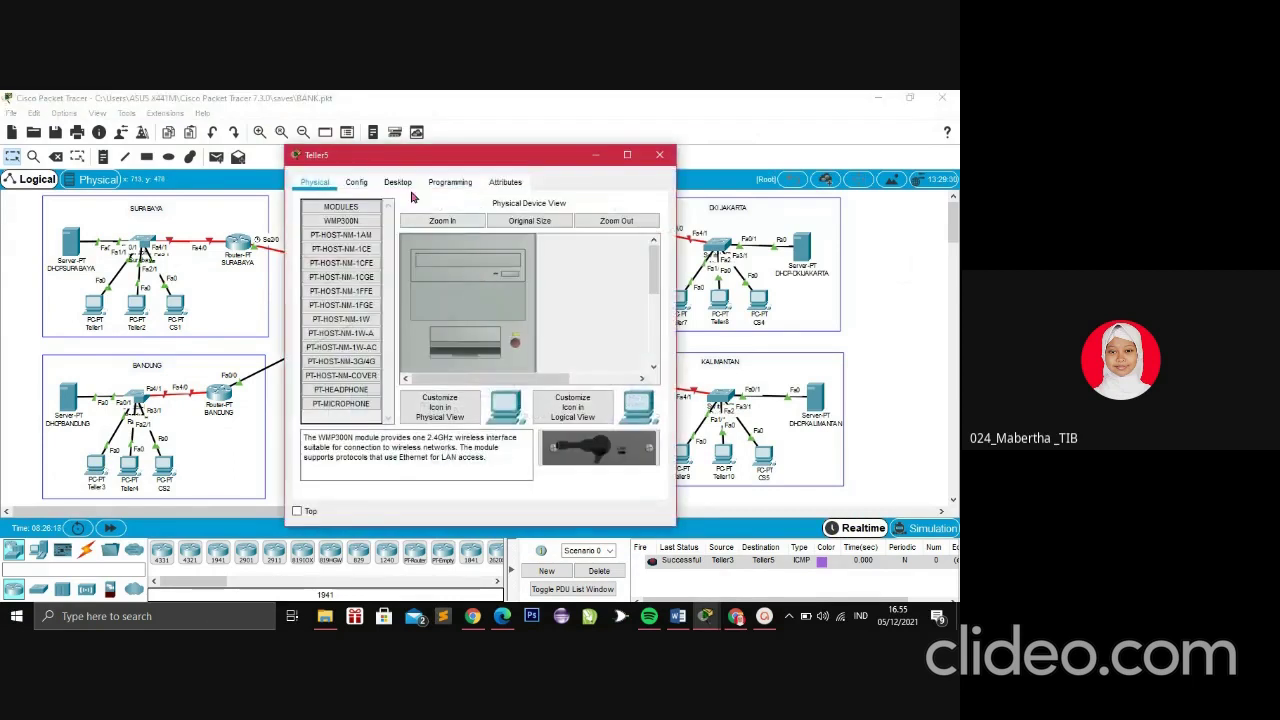
{"action": "left_click", "coordinate": [402, 184]}
{"action": "left_click", "coordinate": [360, 246]}
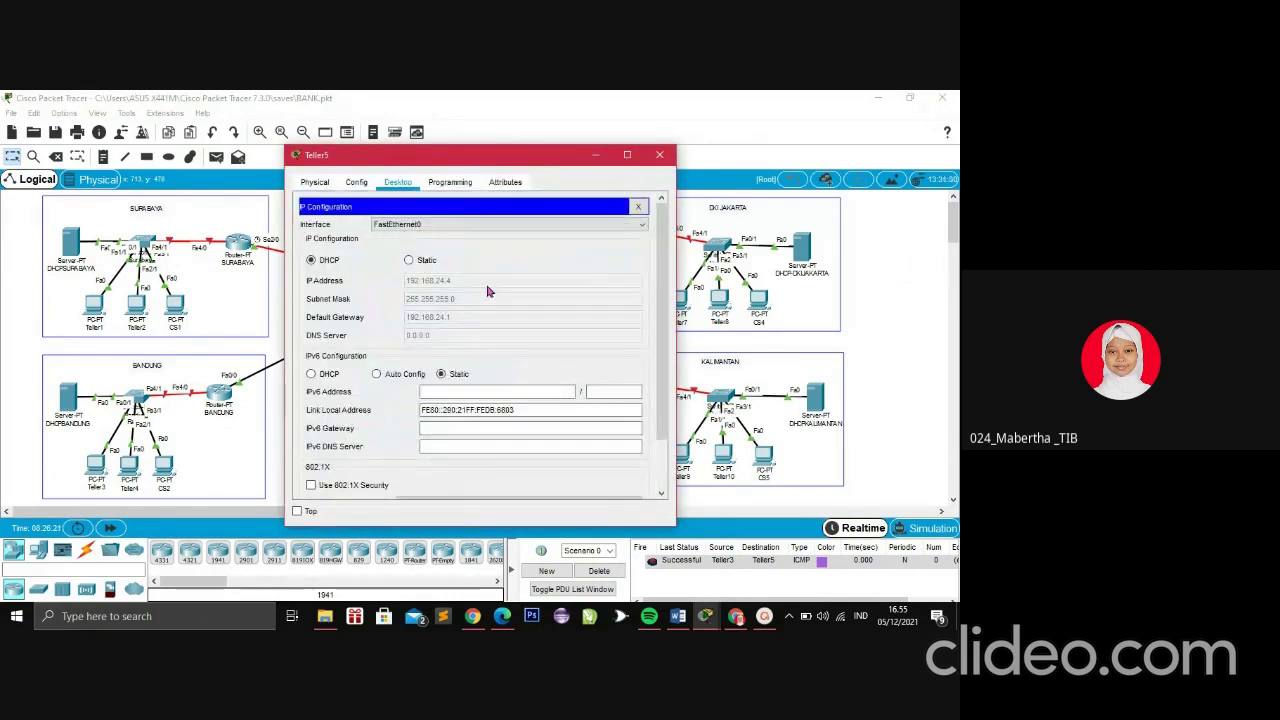
{"action": "left_click", "coordinate": [659, 154]}
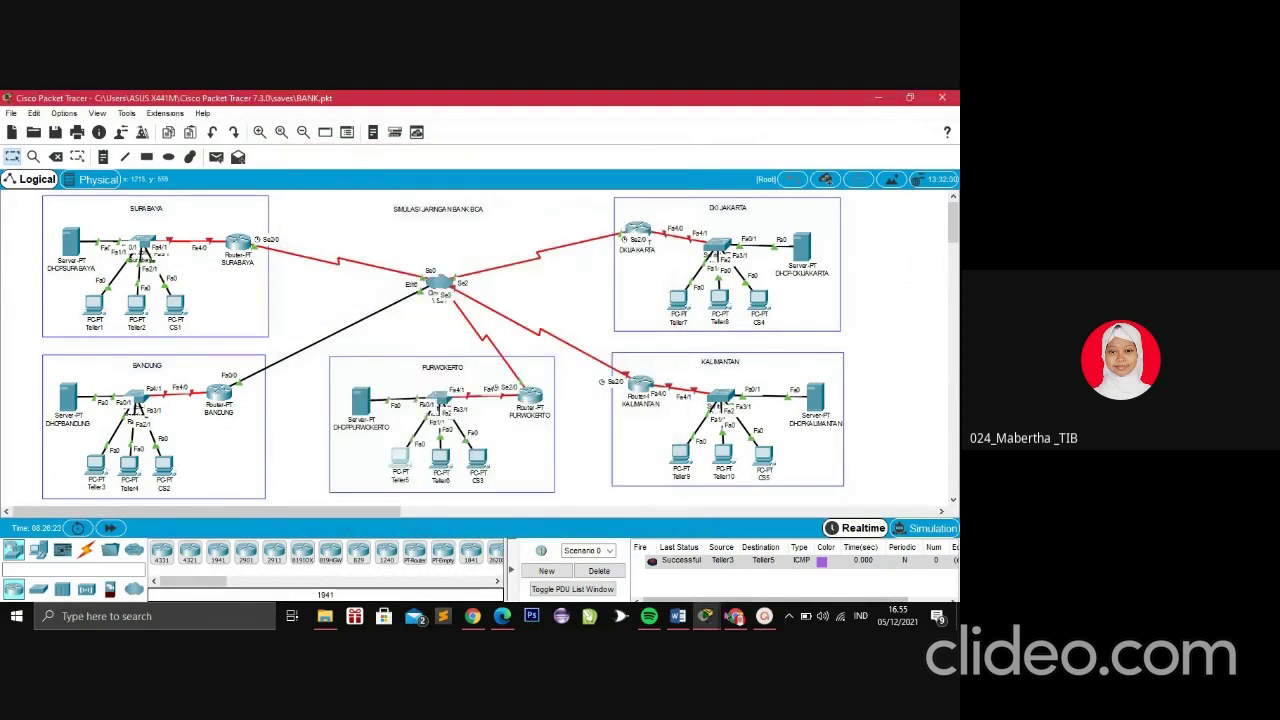
Ping Teller5 at 192.168.24.4 from Teller3's Command Prompt and highlight the reply lines before closing the window
{"action": "left_click", "coordinate": [708, 618]}
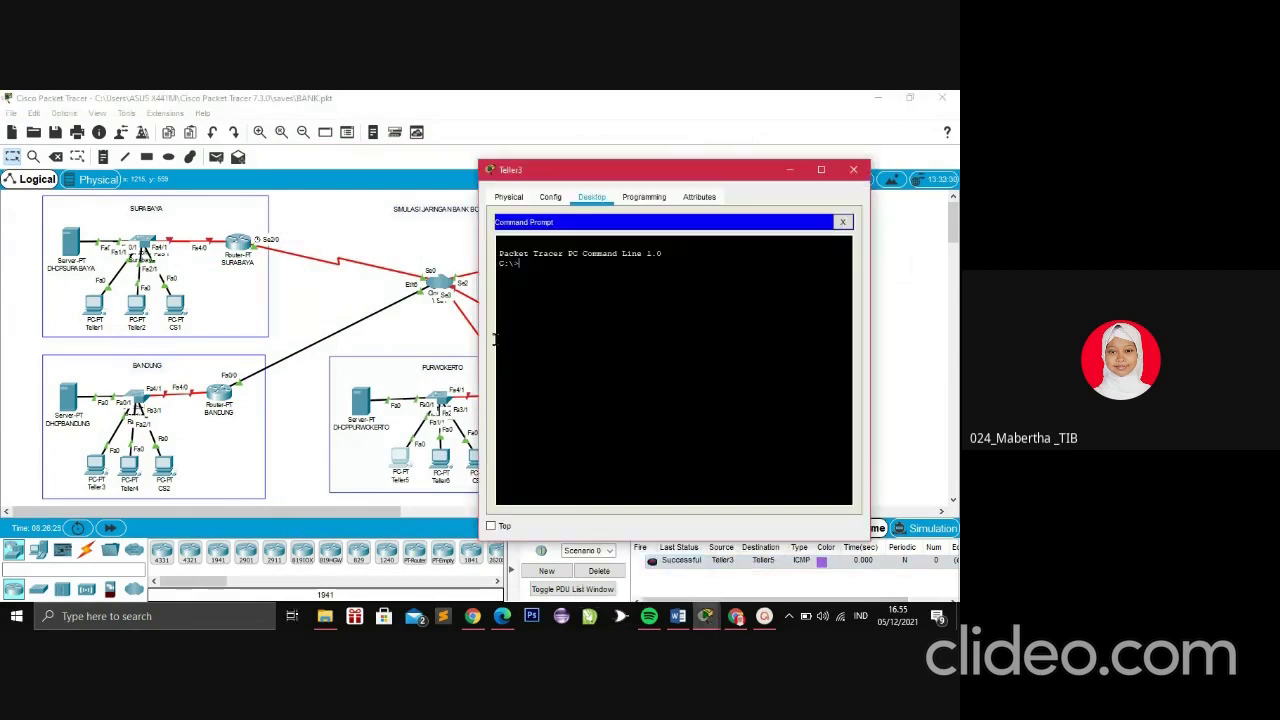
{"action": "type", "text": "ping 192.168.24.4"}
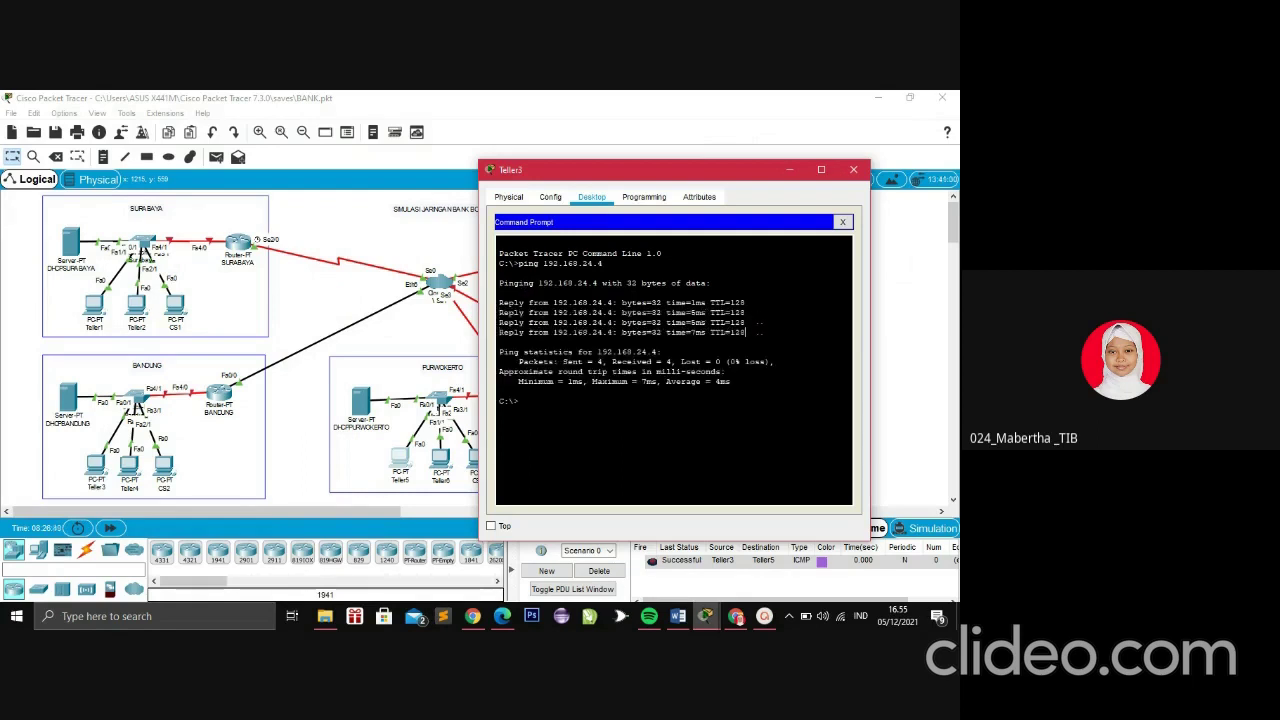
{"action": "left_click_drag", "start_coordinate": [773, 332], "coordinate": [518, 302]}
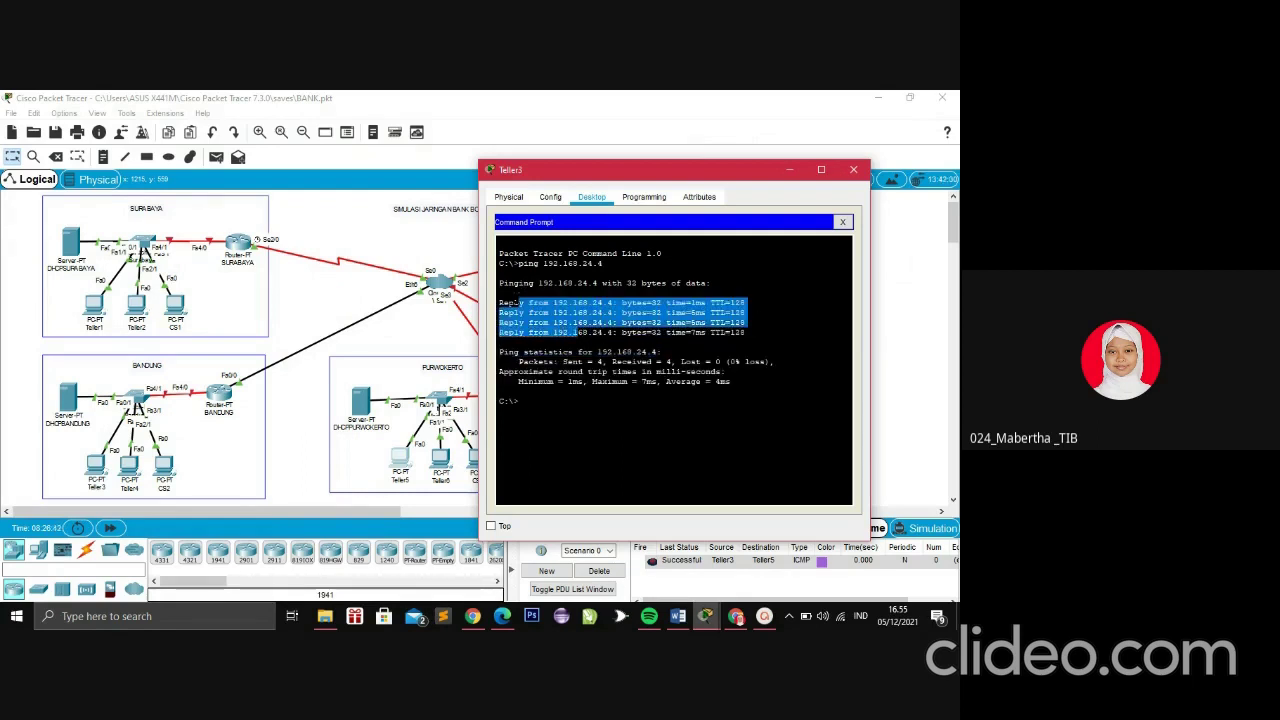
{"action": "left_click", "coordinate": [568, 312]}
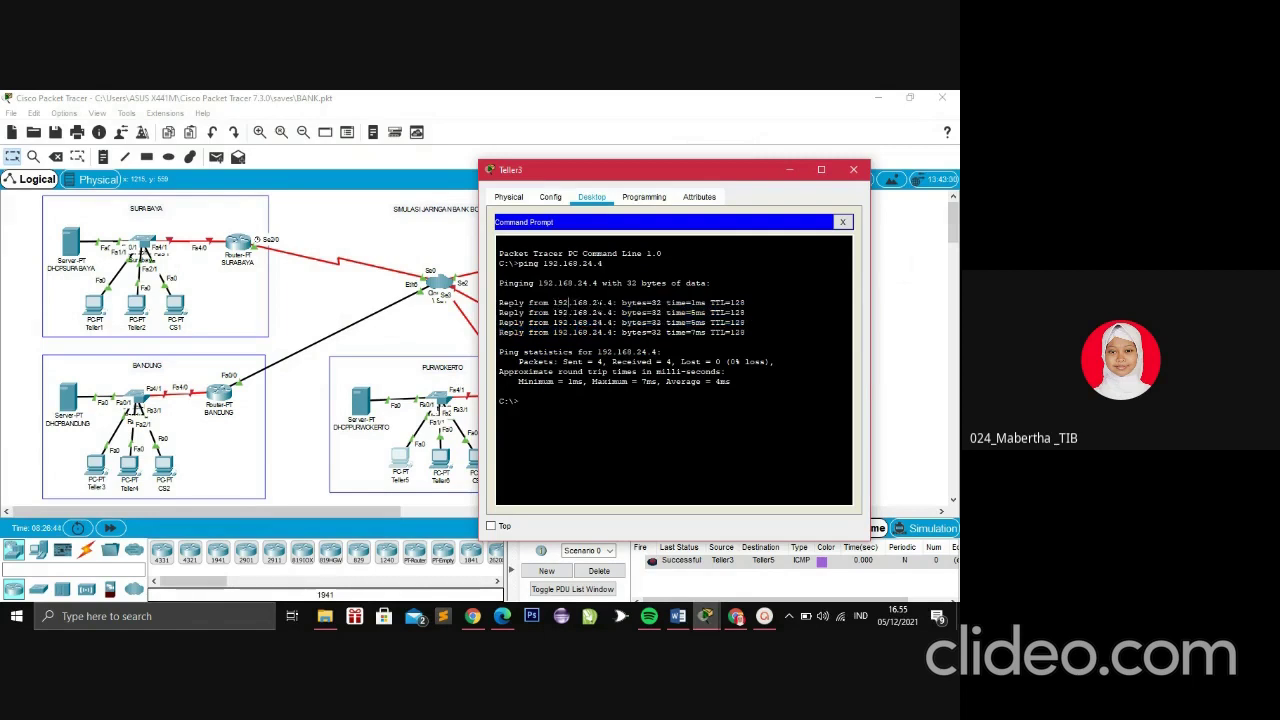
{"action": "left_click_drag", "start_coordinate": [800, 344], "coordinate": [655, 352]}
{"action": "left_click", "coordinate": [853, 170]}
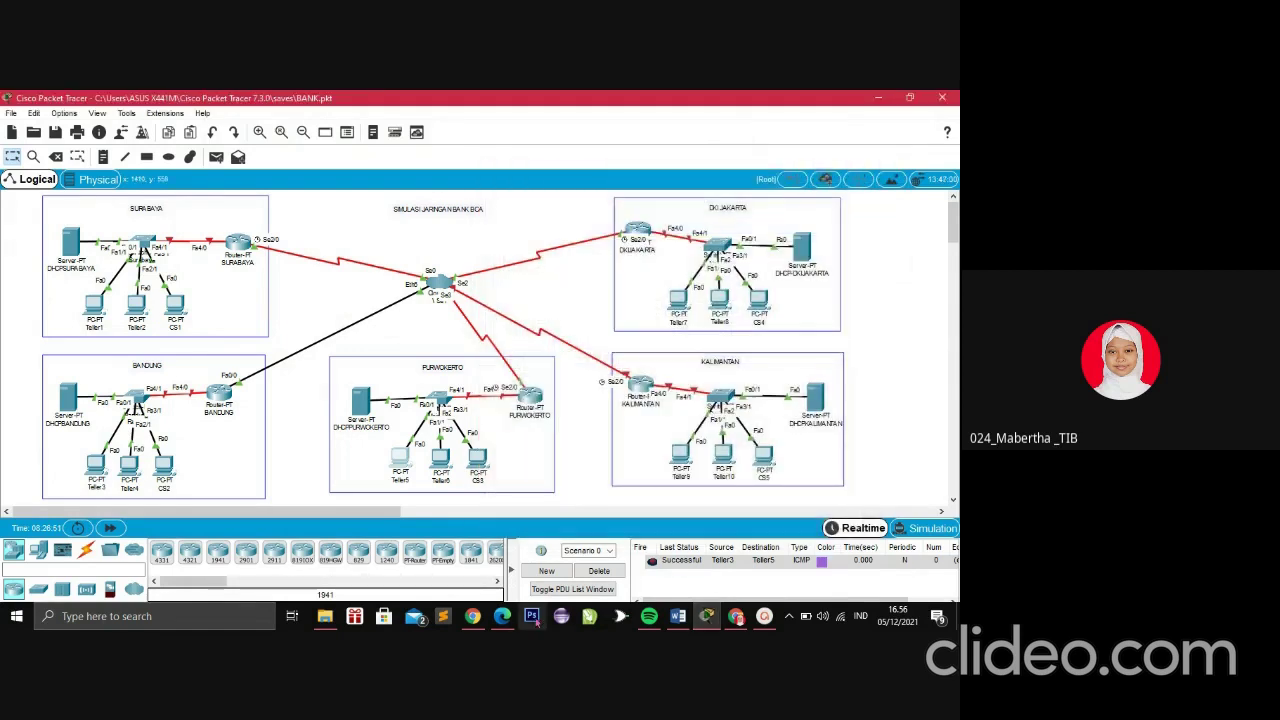
Switch to the PDF report, review the end of the ping section, and go back to the cover page
{"action": "mouse_move", "coordinate": [511, 619]}
{"action": "left_click", "coordinate": [502, 555]}
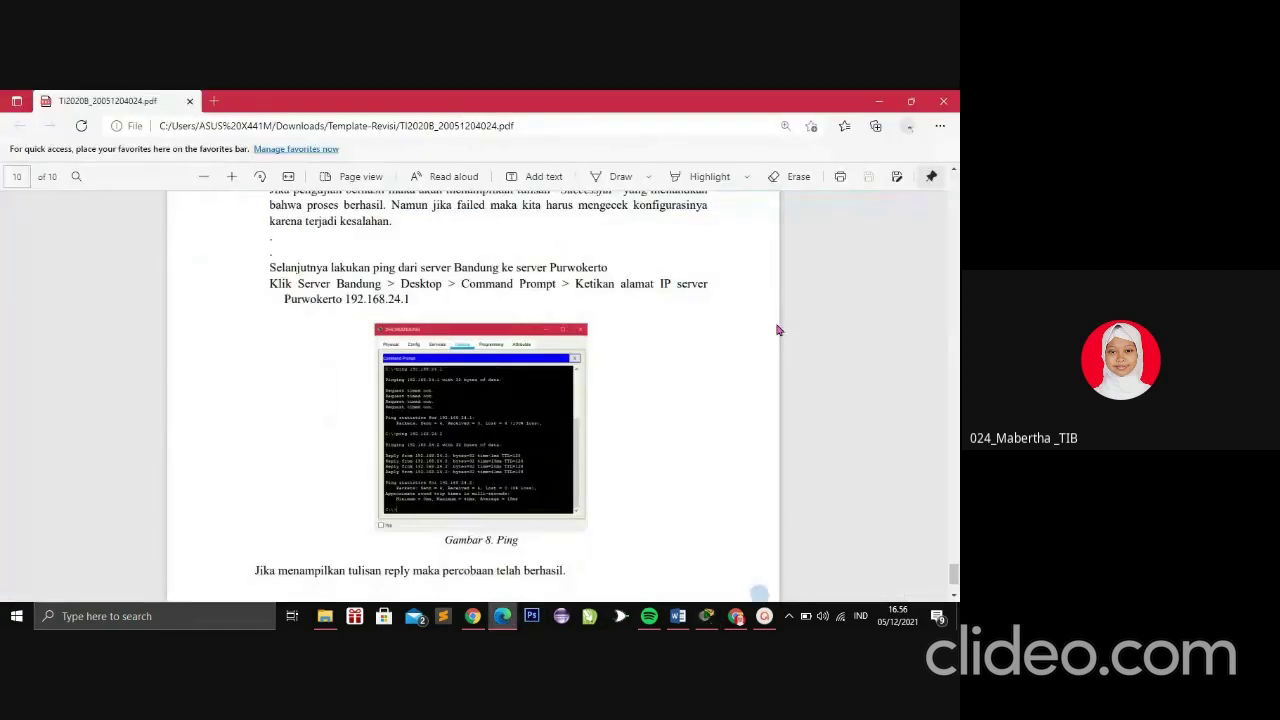
{"action": "scroll", "coordinate": [777, 345], "scroll_direction": "down", "scroll_amount": 2}
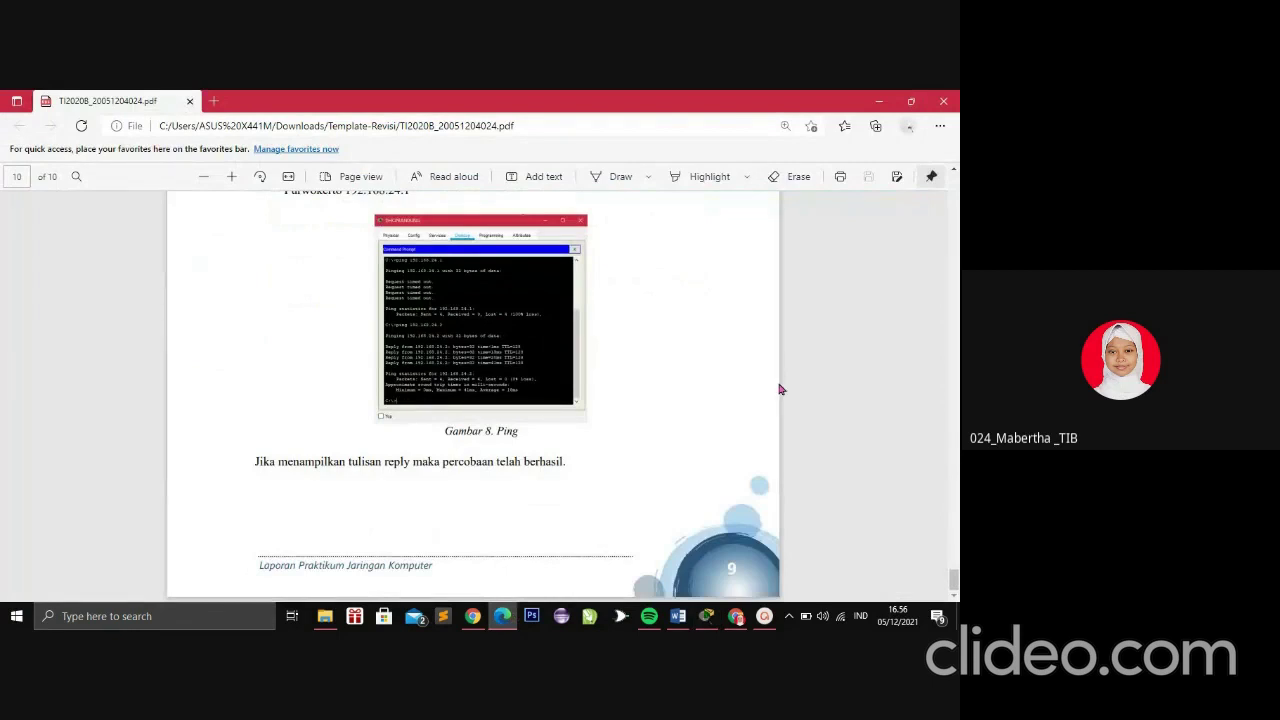
{"action": "scroll", "coordinate": [778, 388], "scroll_direction": "up", "scroll_amount": 10}
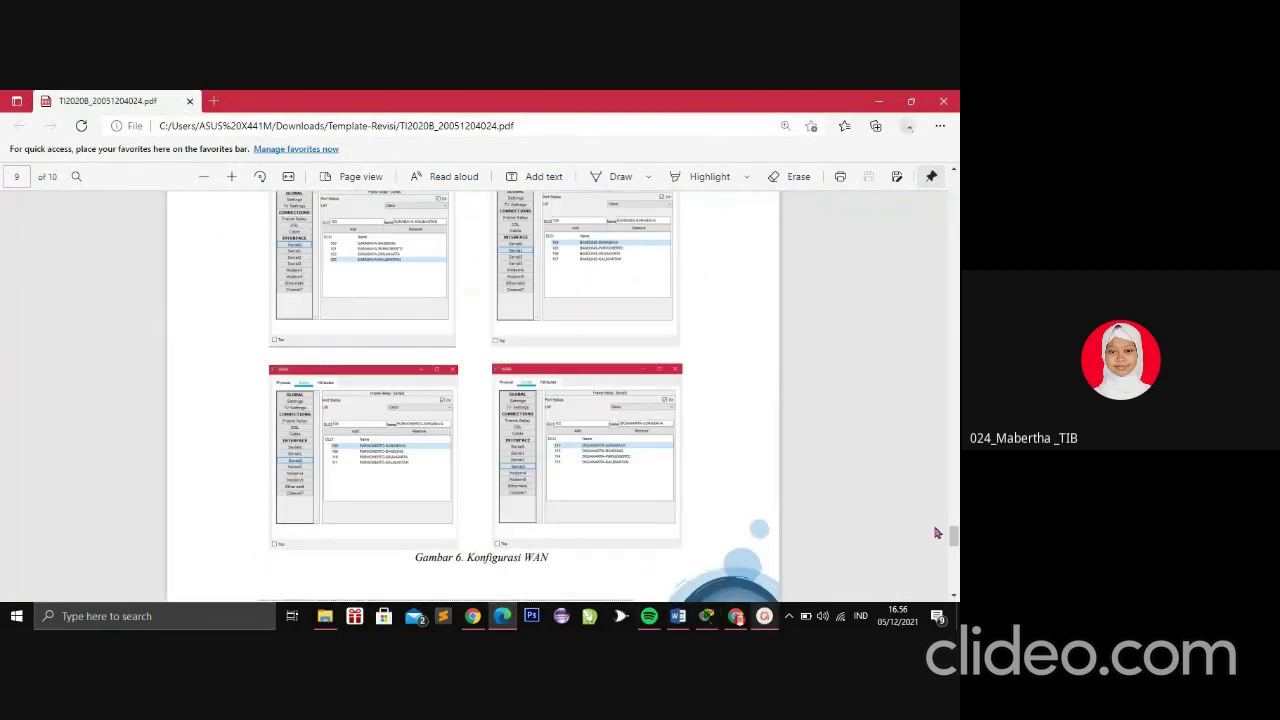
{"action": "left_click_drag", "start_coordinate": [953, 534], "coordinate": [955, 193]}
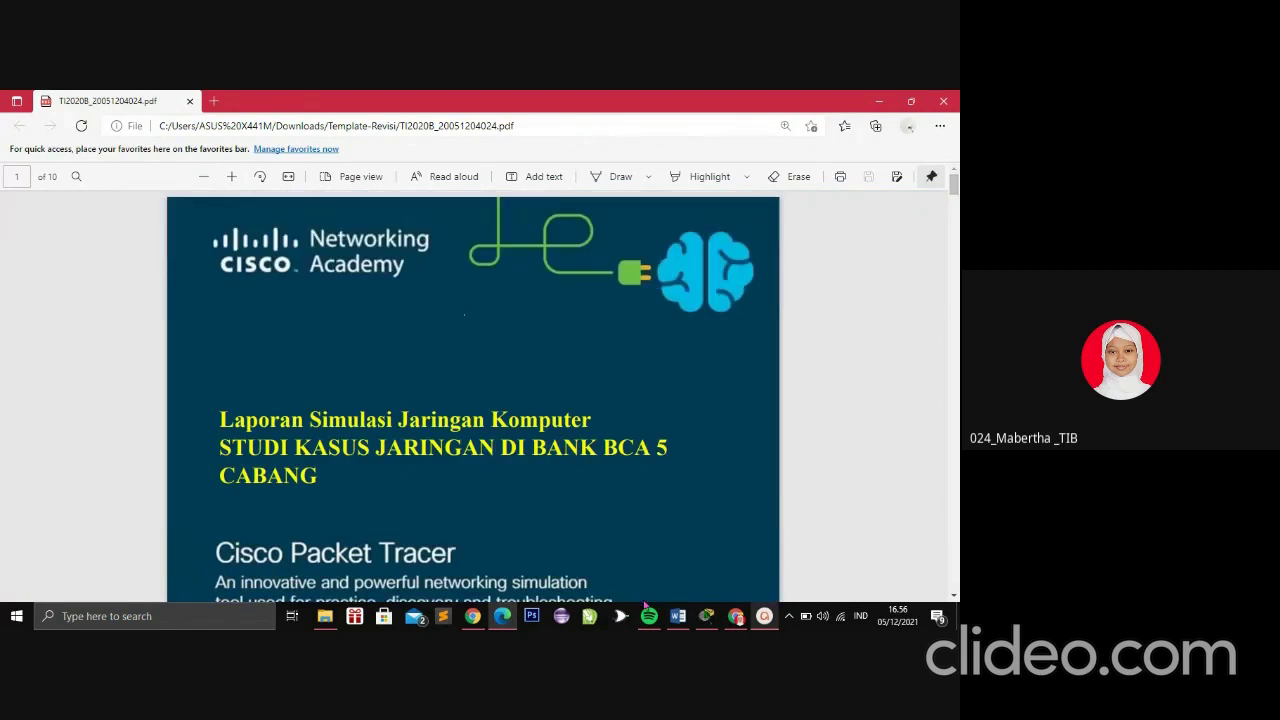
Show the Packet Tracer topology once more, then switch to the Google Meet call with its recording controls
{"action": "left_click", "coordinate": [706, 616]}
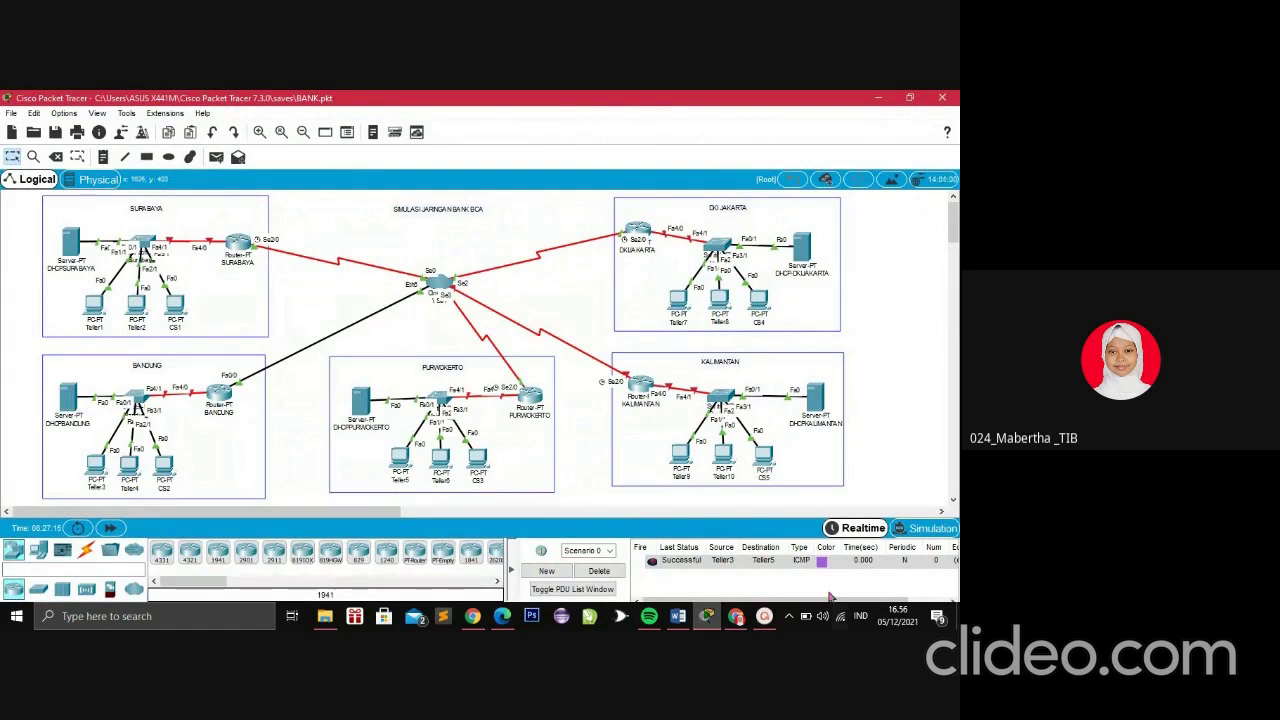
{"action": "left_click", "coordinate": [737, 617]}
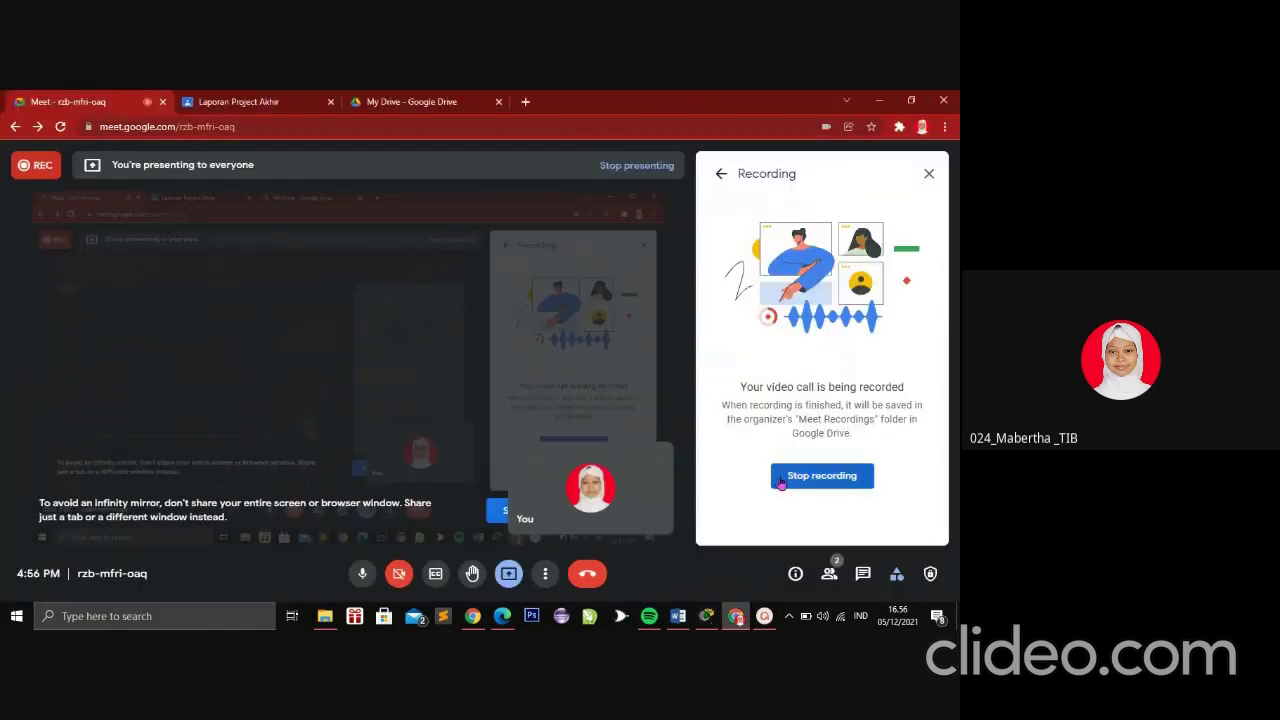